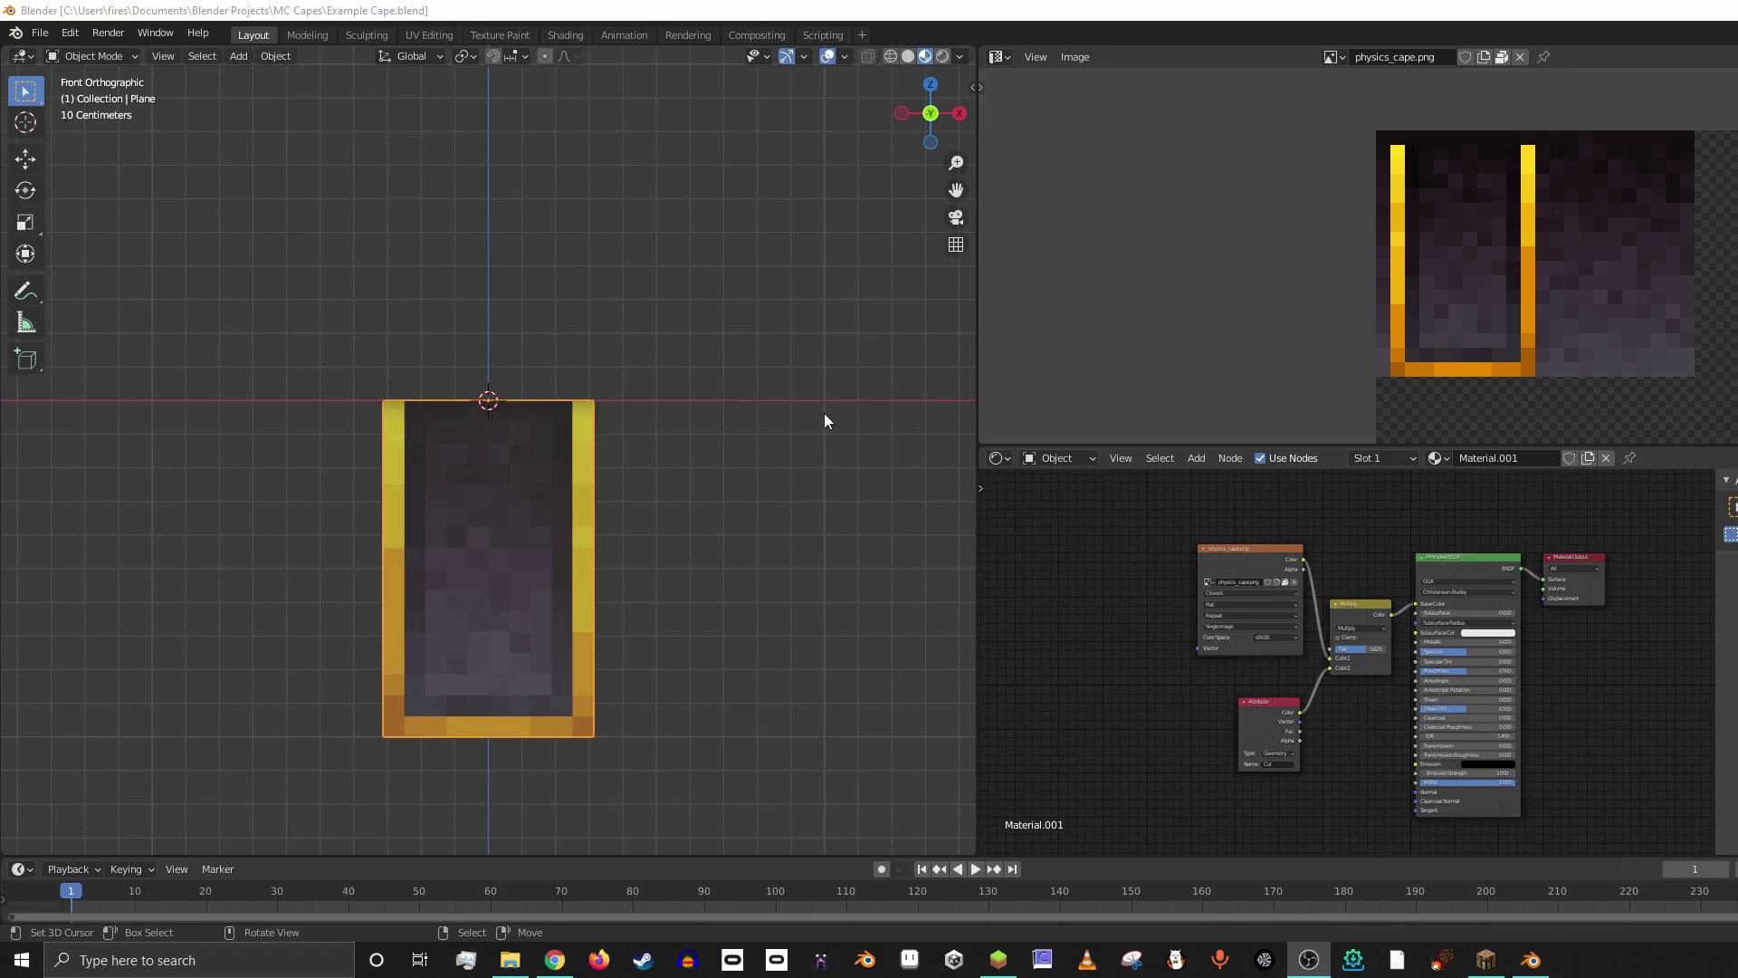
- Orbit around the cape plane and slide the texture over in the image view
{"action": "middle_click_drag", "start_coordinate": [815, 454], "coordinate": [313, 457]}
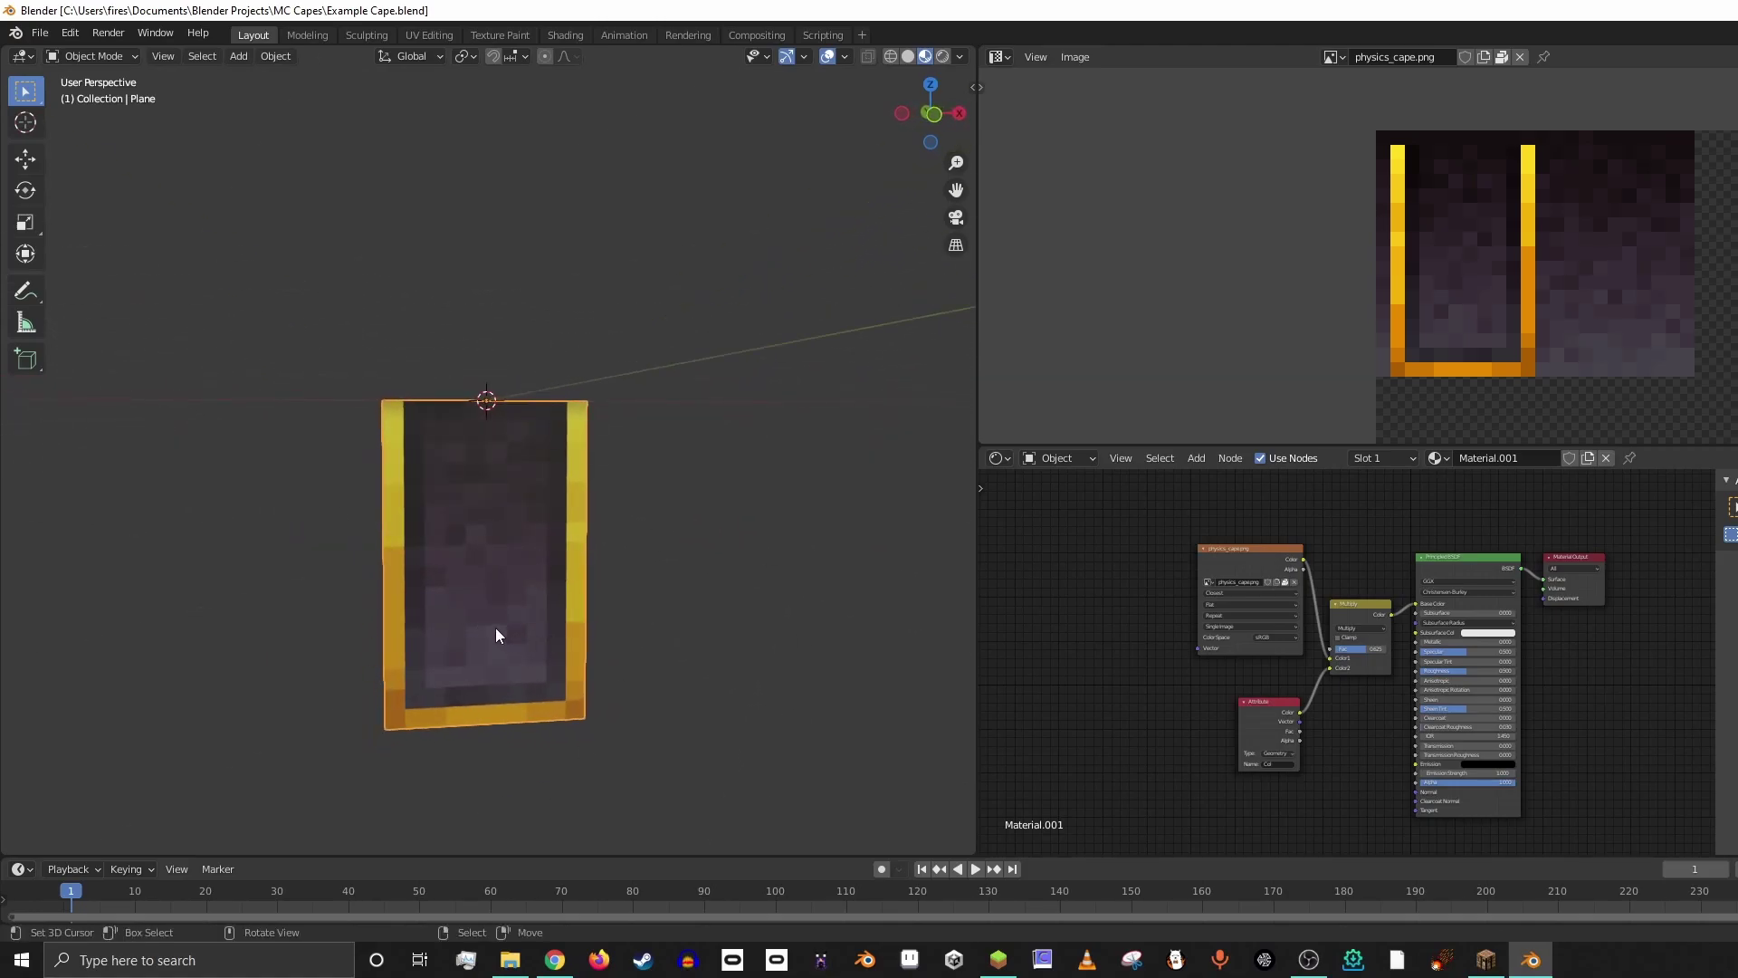
{"action": "middle_click_drag", "start_coordinate": [1307, 287], "coordinate": [1158, 300]}
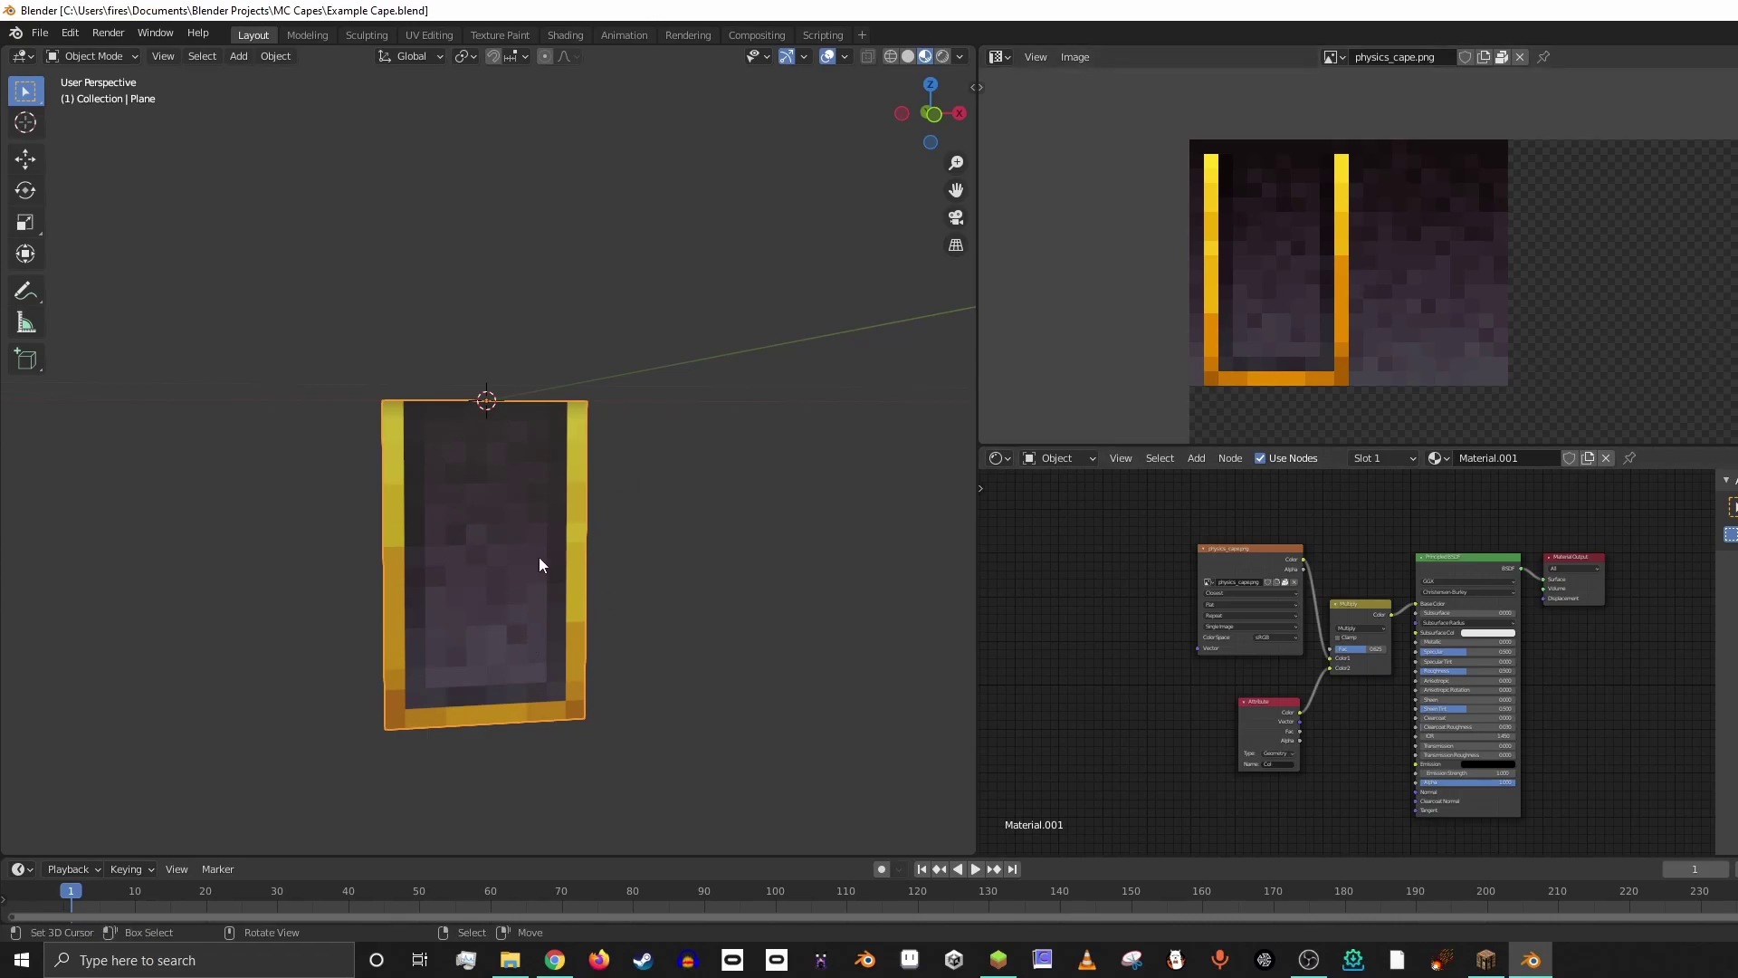
{"action": "middle_click_drag", "start_coordinate": [494, 578], "coordinate": [485, 619]}
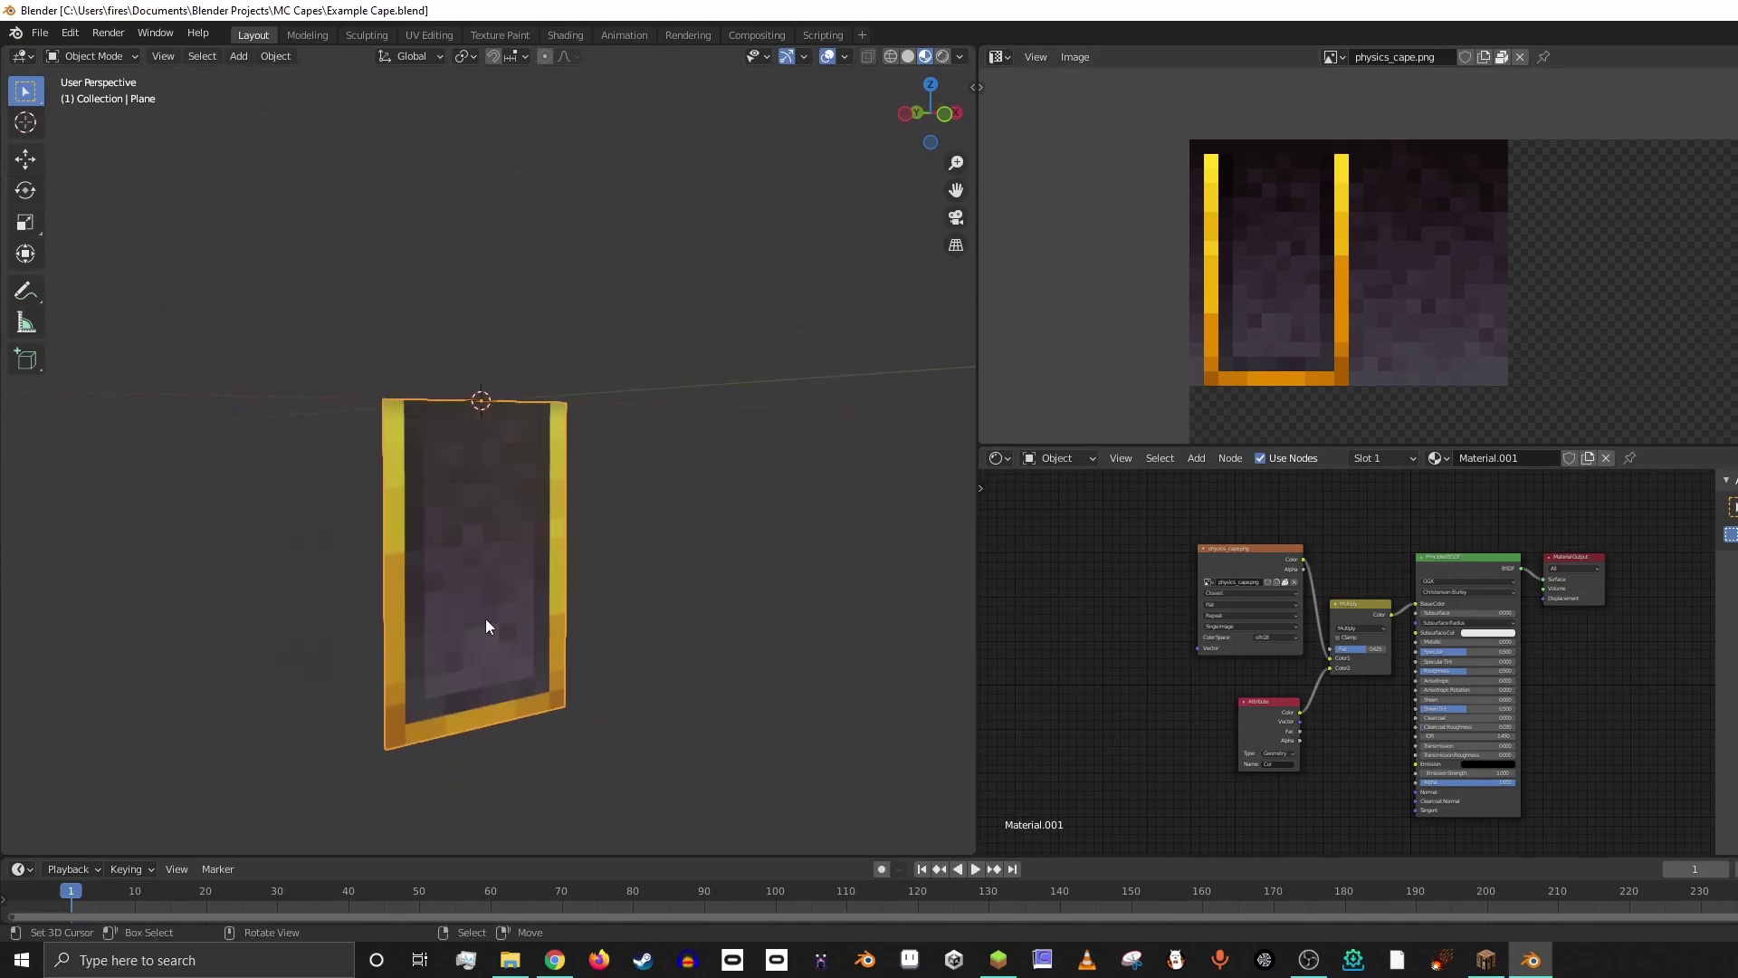
{"action": "middle_click_drag", "start_coordinate": [612, 549], "coordinate": [638, 605]}
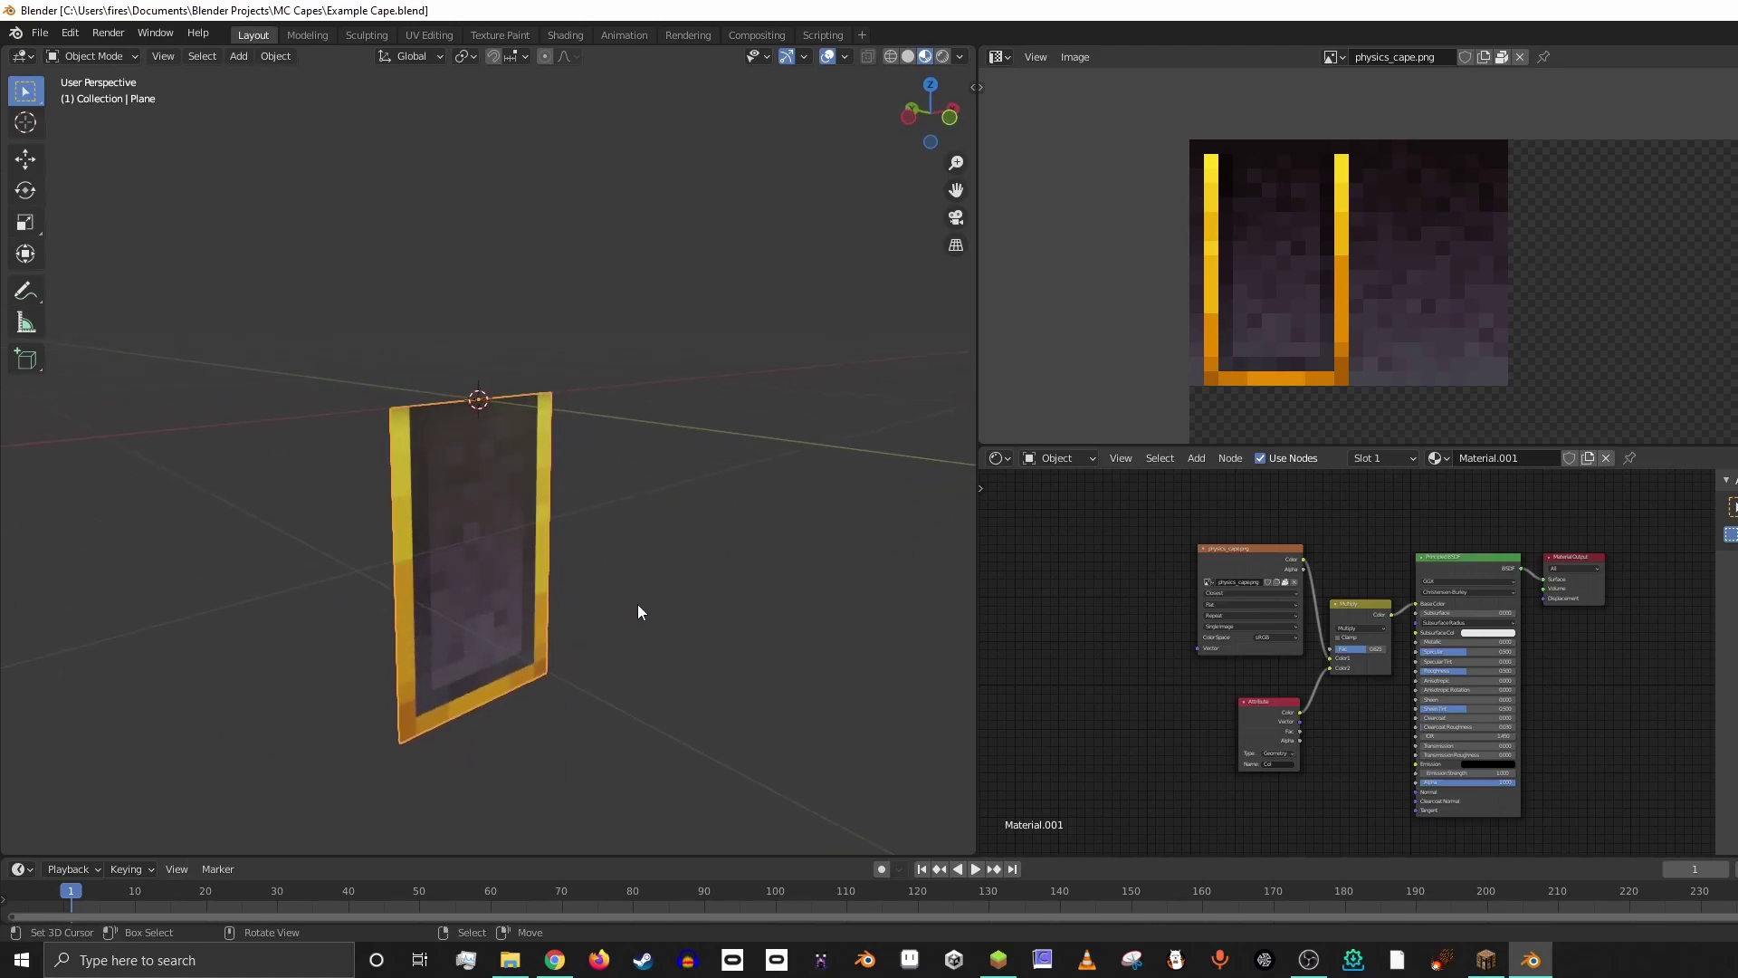
- Switch the cape plane into Edit Mode and zoom in on its vertex grid
{"action": "key", "text": "Tab"}
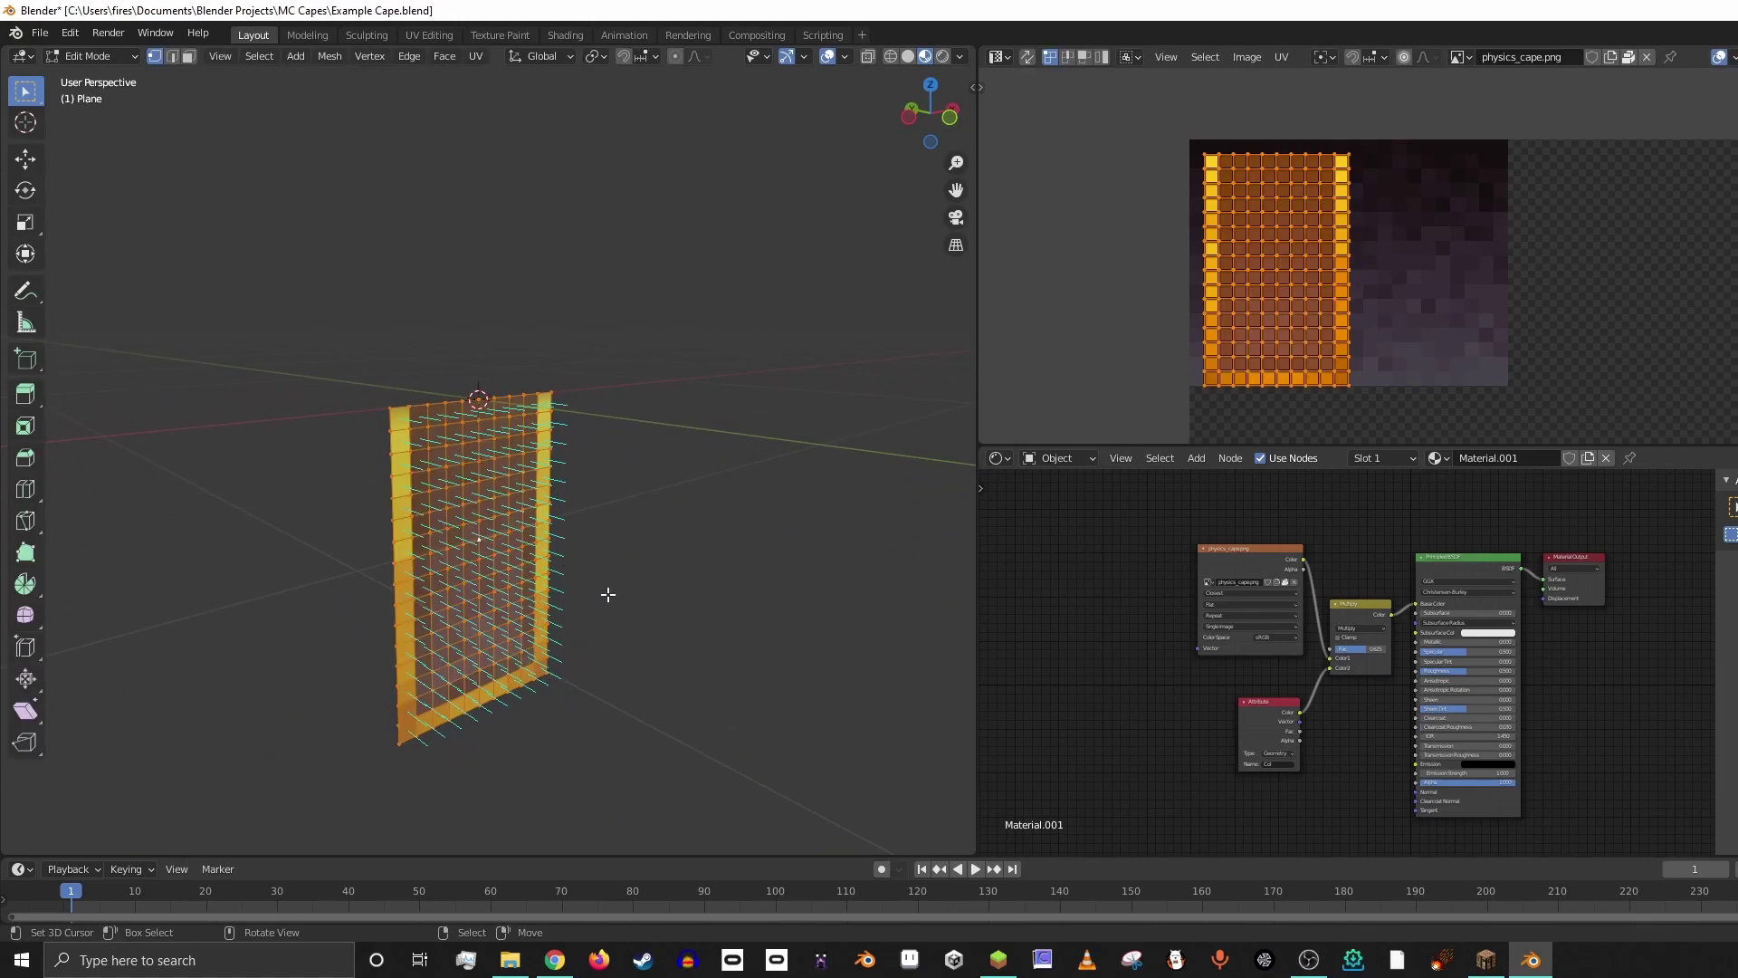
{"action": "mouse_move", "coordinate": [657, 602]}
{"action": "middle_mouse_down"}
{"action": "mouse_move", "coordinate": [524, 601]}
{"action": "mouse_move", "coordinate": [625, 601]}
{"action": "middle_mouse_up"}
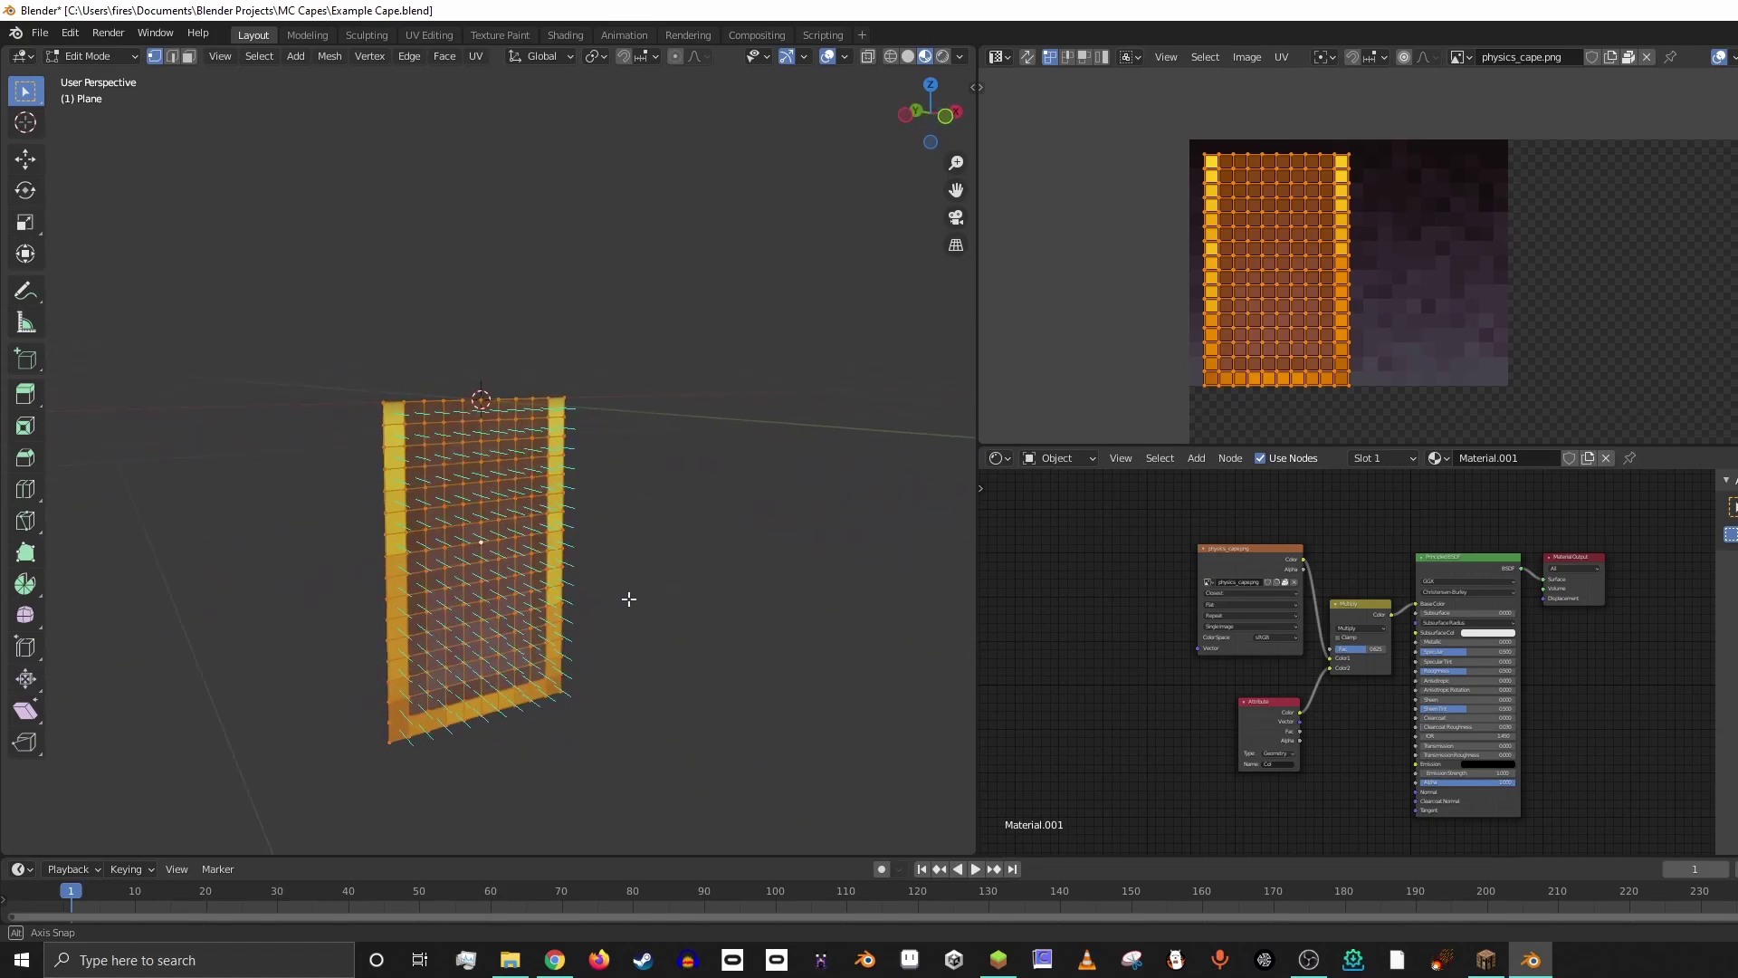
{"action": "scroll", "coordinate": [416, 574], "scroll_direction": "up", "scroll_amount": 2}
{"action": "scroll", "coordinate": [392, 375], "scroll_direction": "up", "scroll_amount": 4}
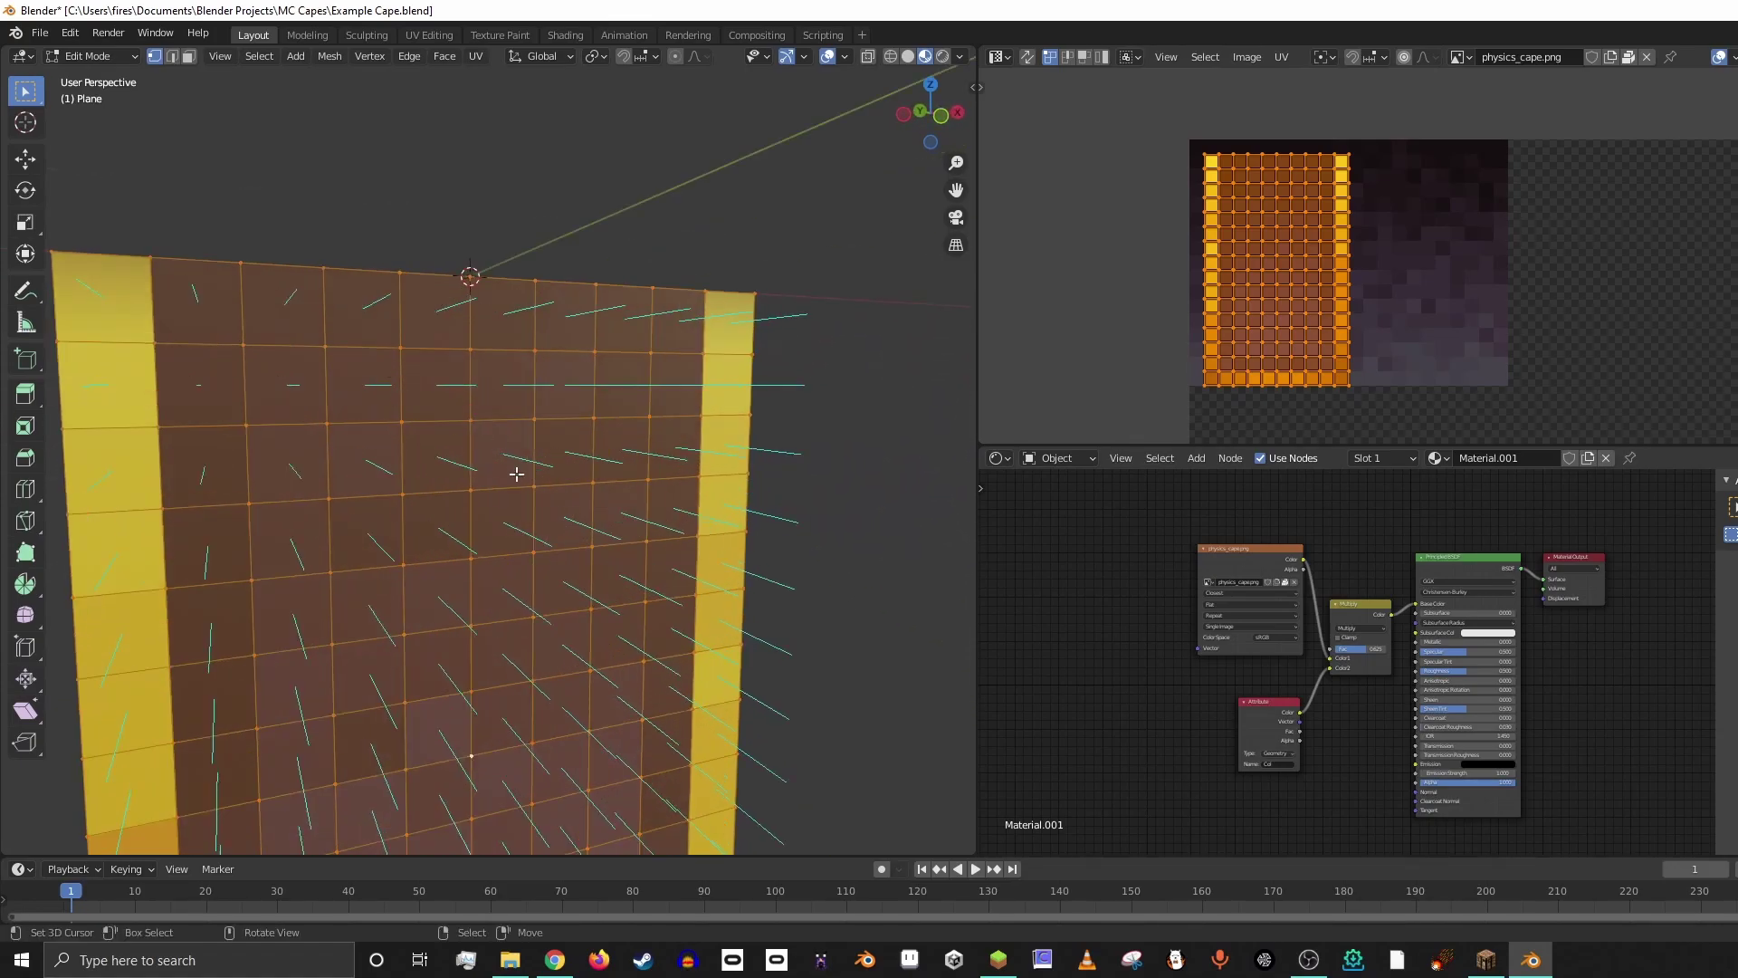
{"action": "scroll", "coordinate": [645, 529], "scroll_direction": "down", "scroll_amount": 5}
{"action": "scroll", "coordinate": [625, 538], "scroll_direction": "down", "scroll_amount": 3}
{"action": "scroll", "coordinate": [304, 535], "scroll_direction": "up", "scroll_amount": 3}
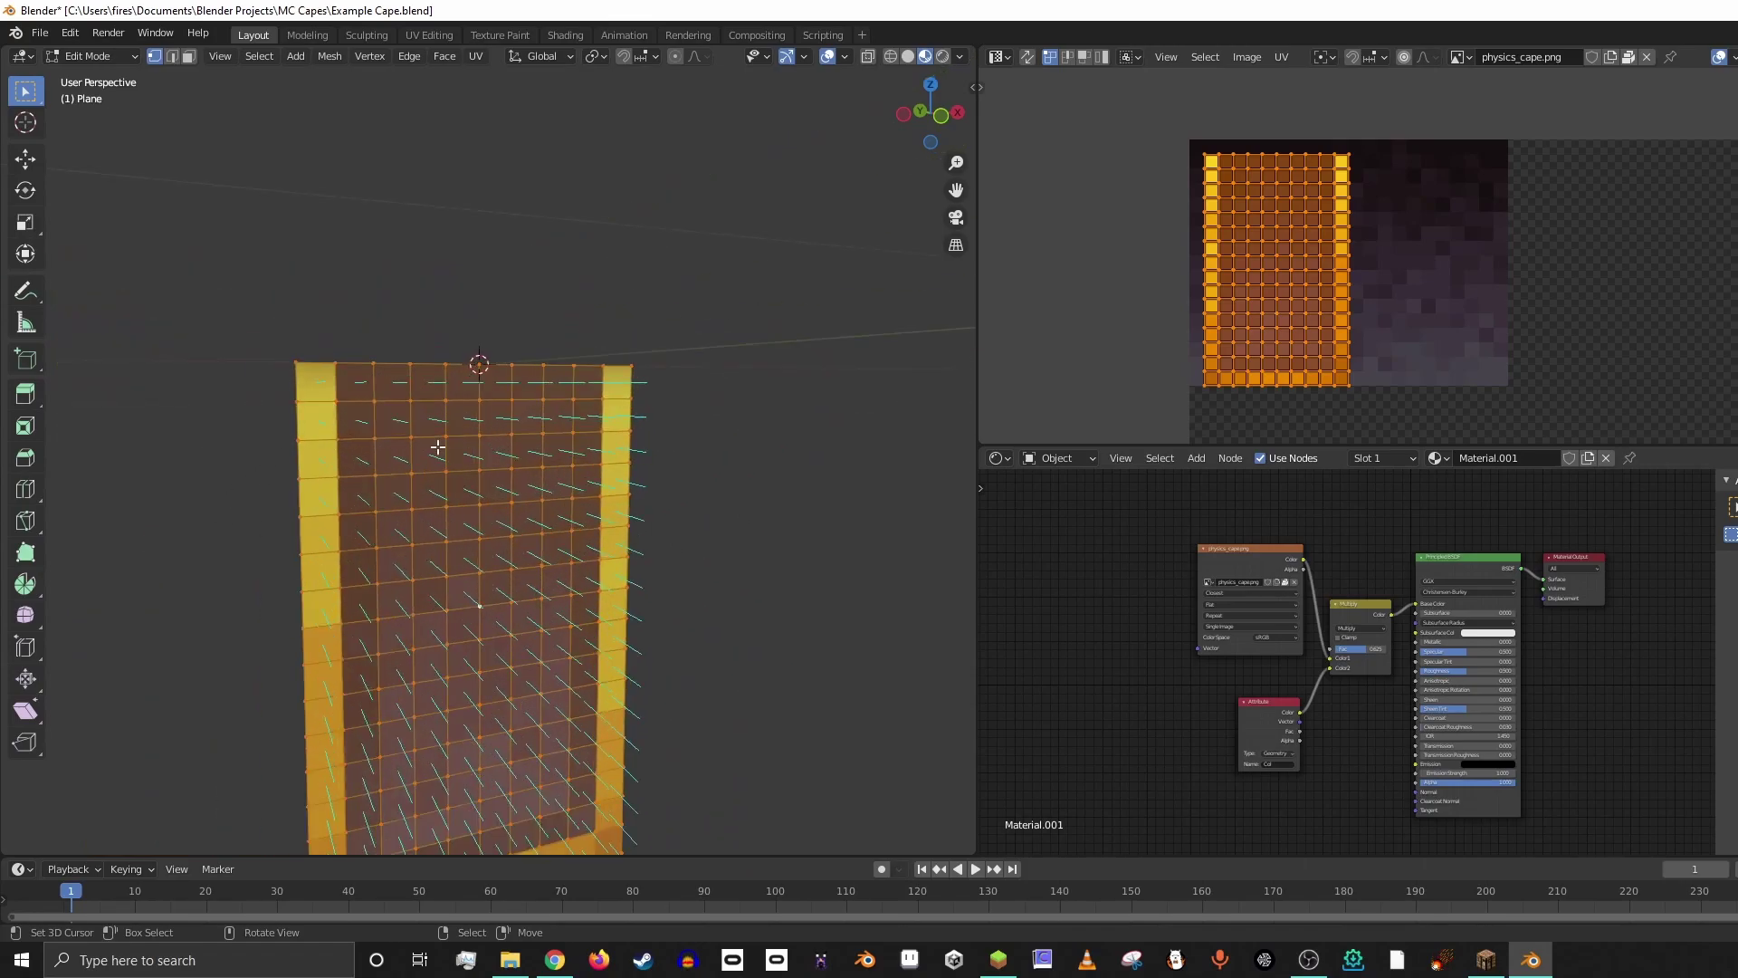
{"action": "scroll", "coordinate": [437, 440], "scroll_direction": "down", "scroll_amount": 2}
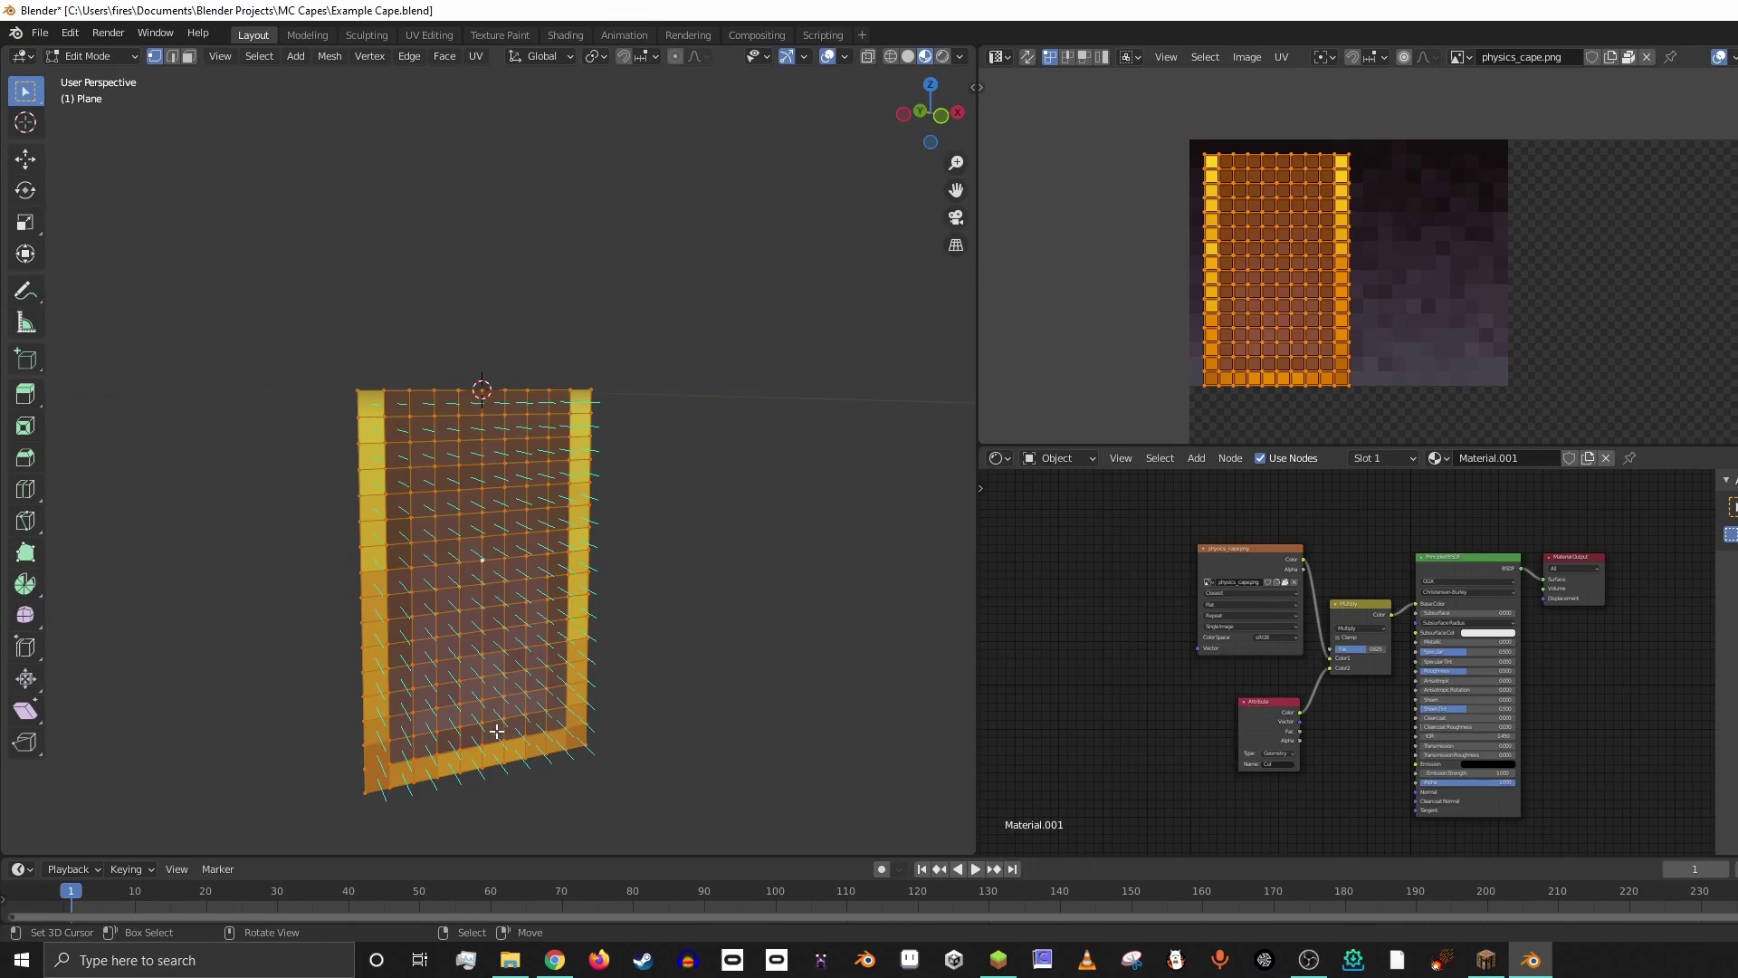
- Toggle out of and back into Edit Mode, then bring up the editor type list
{"action": "key", "text": "Tab"}
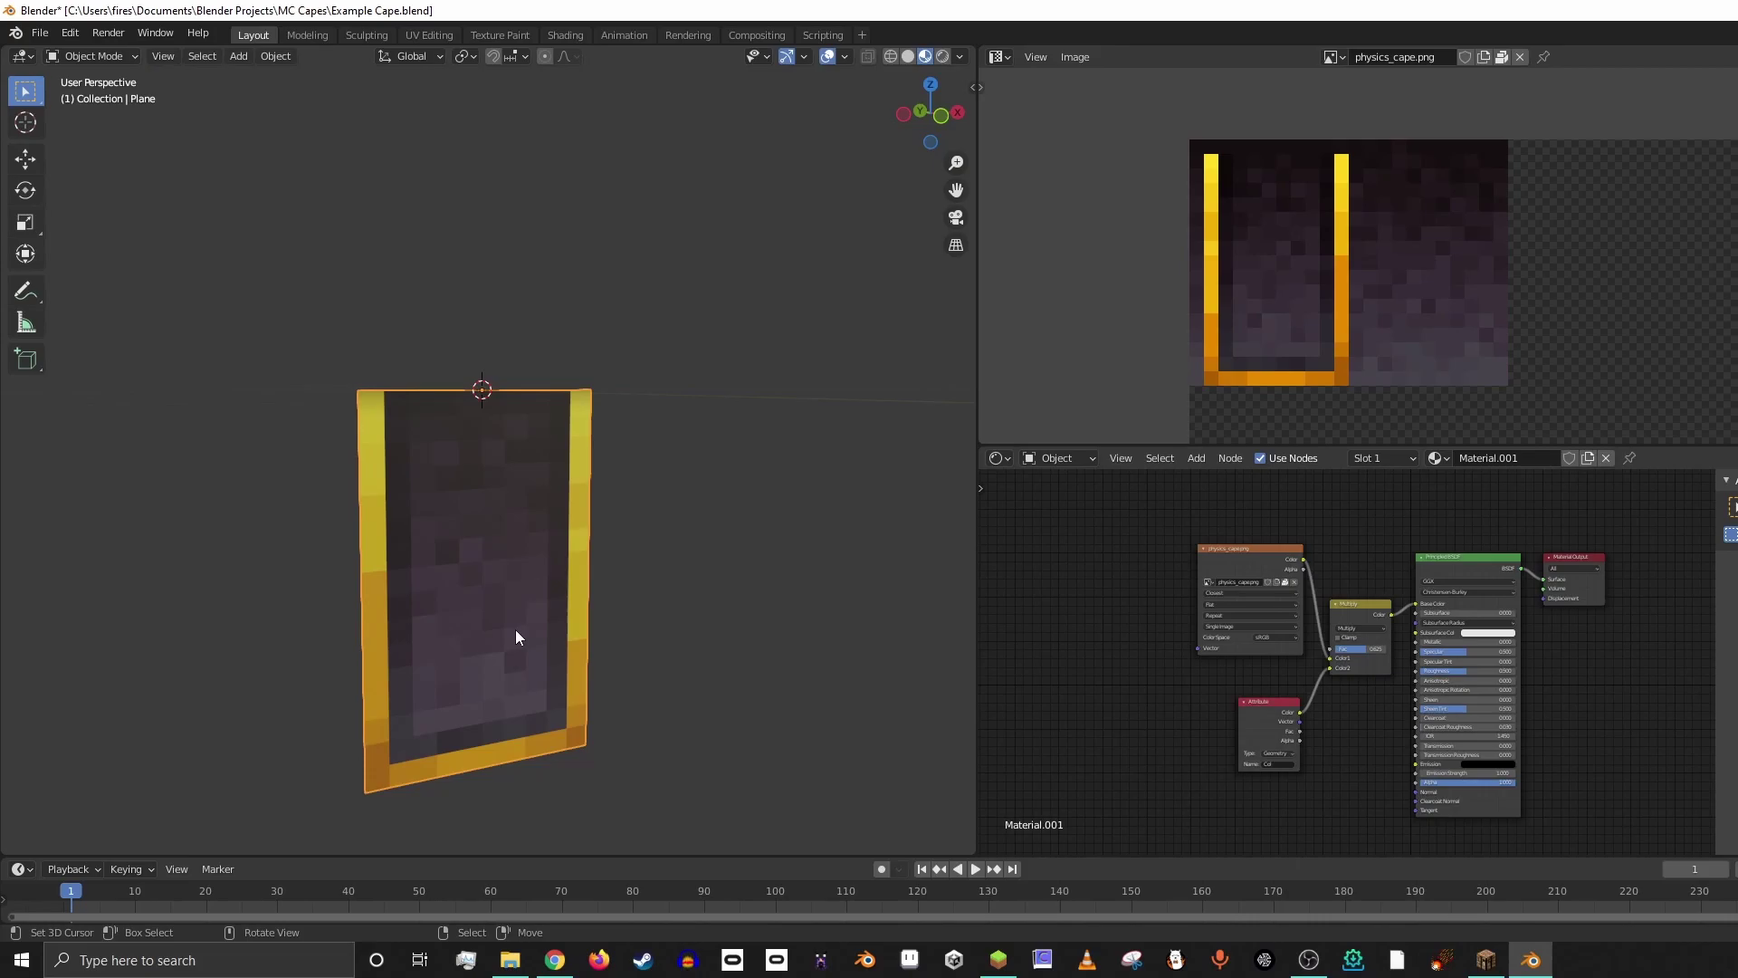
{"action": "key", "text": "Tab"}
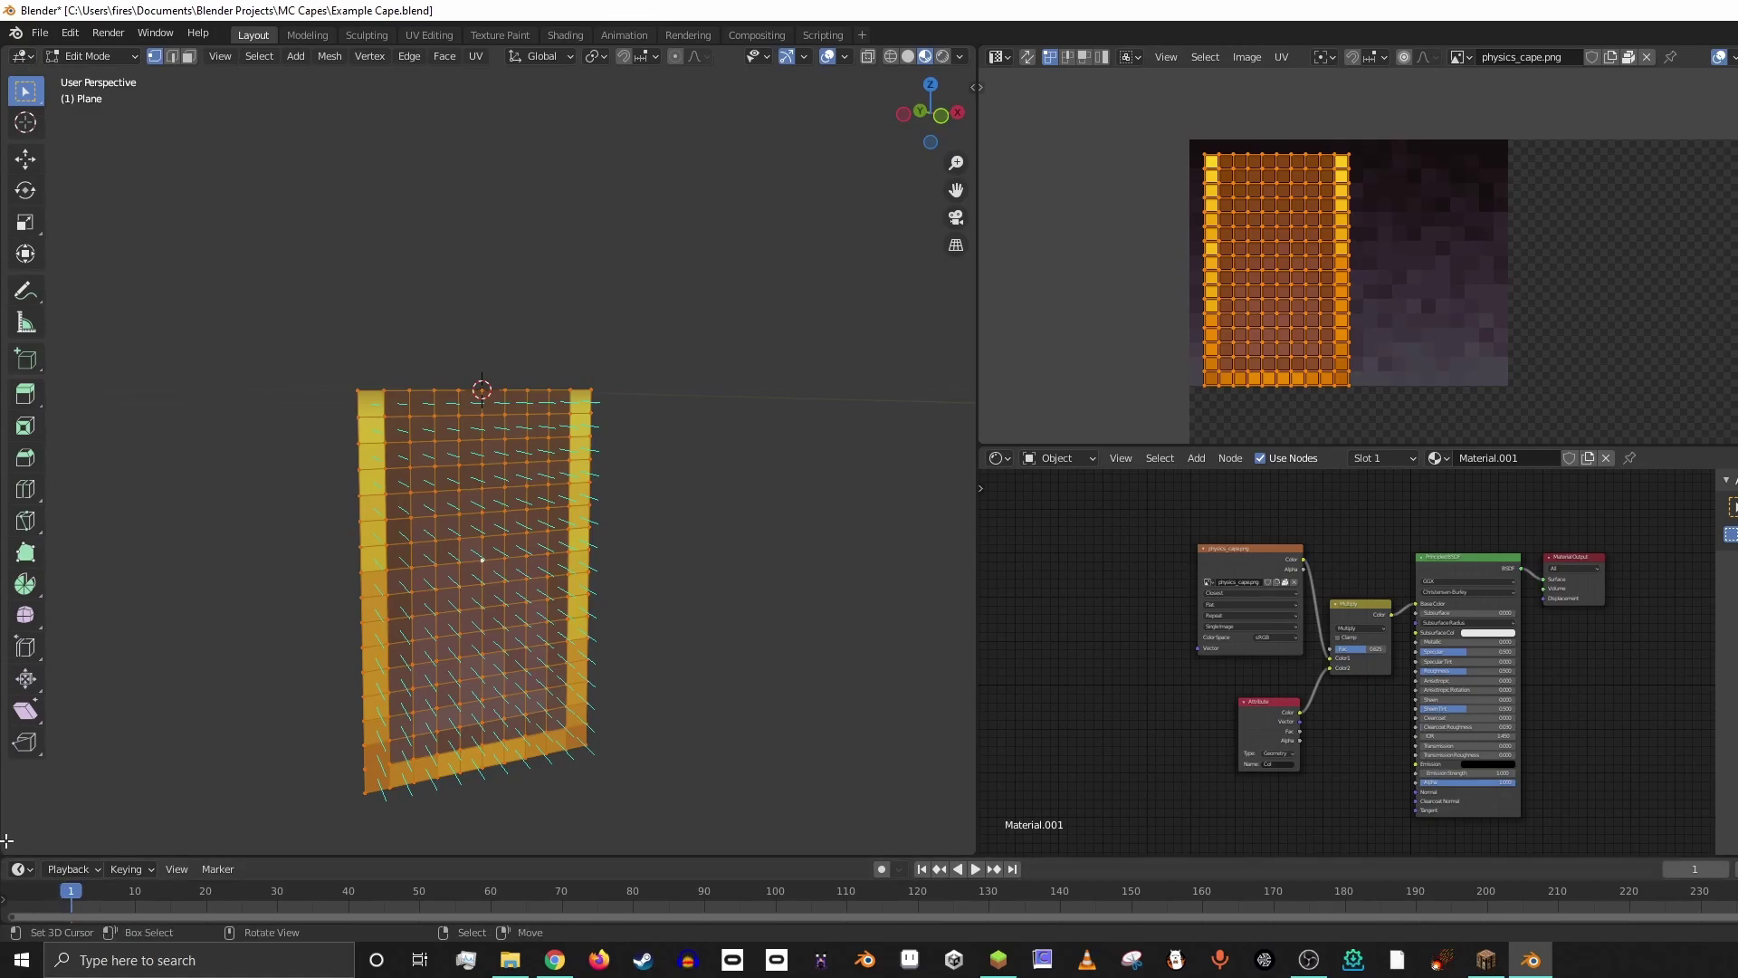
{"action": "left_click", "coordinate": [22, 57]}
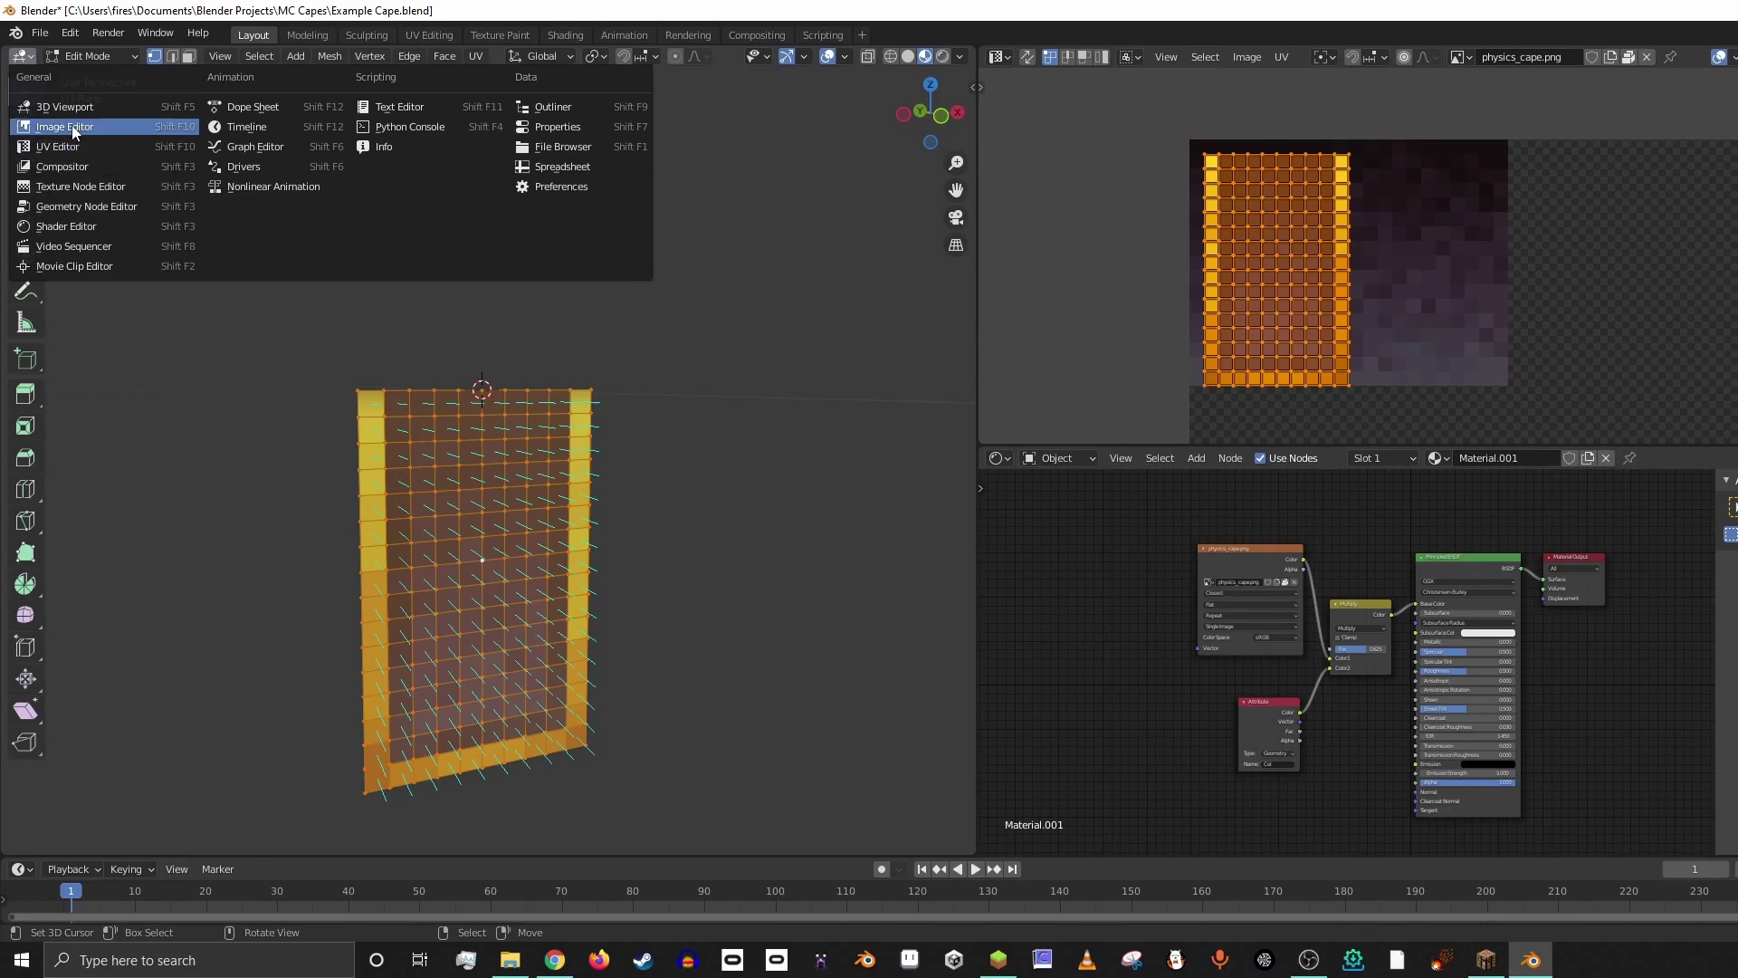
- Close and reopen the editor type list, then dismiss it without switching editors
{"action": "left_click", "coordinate": [25, 58]}
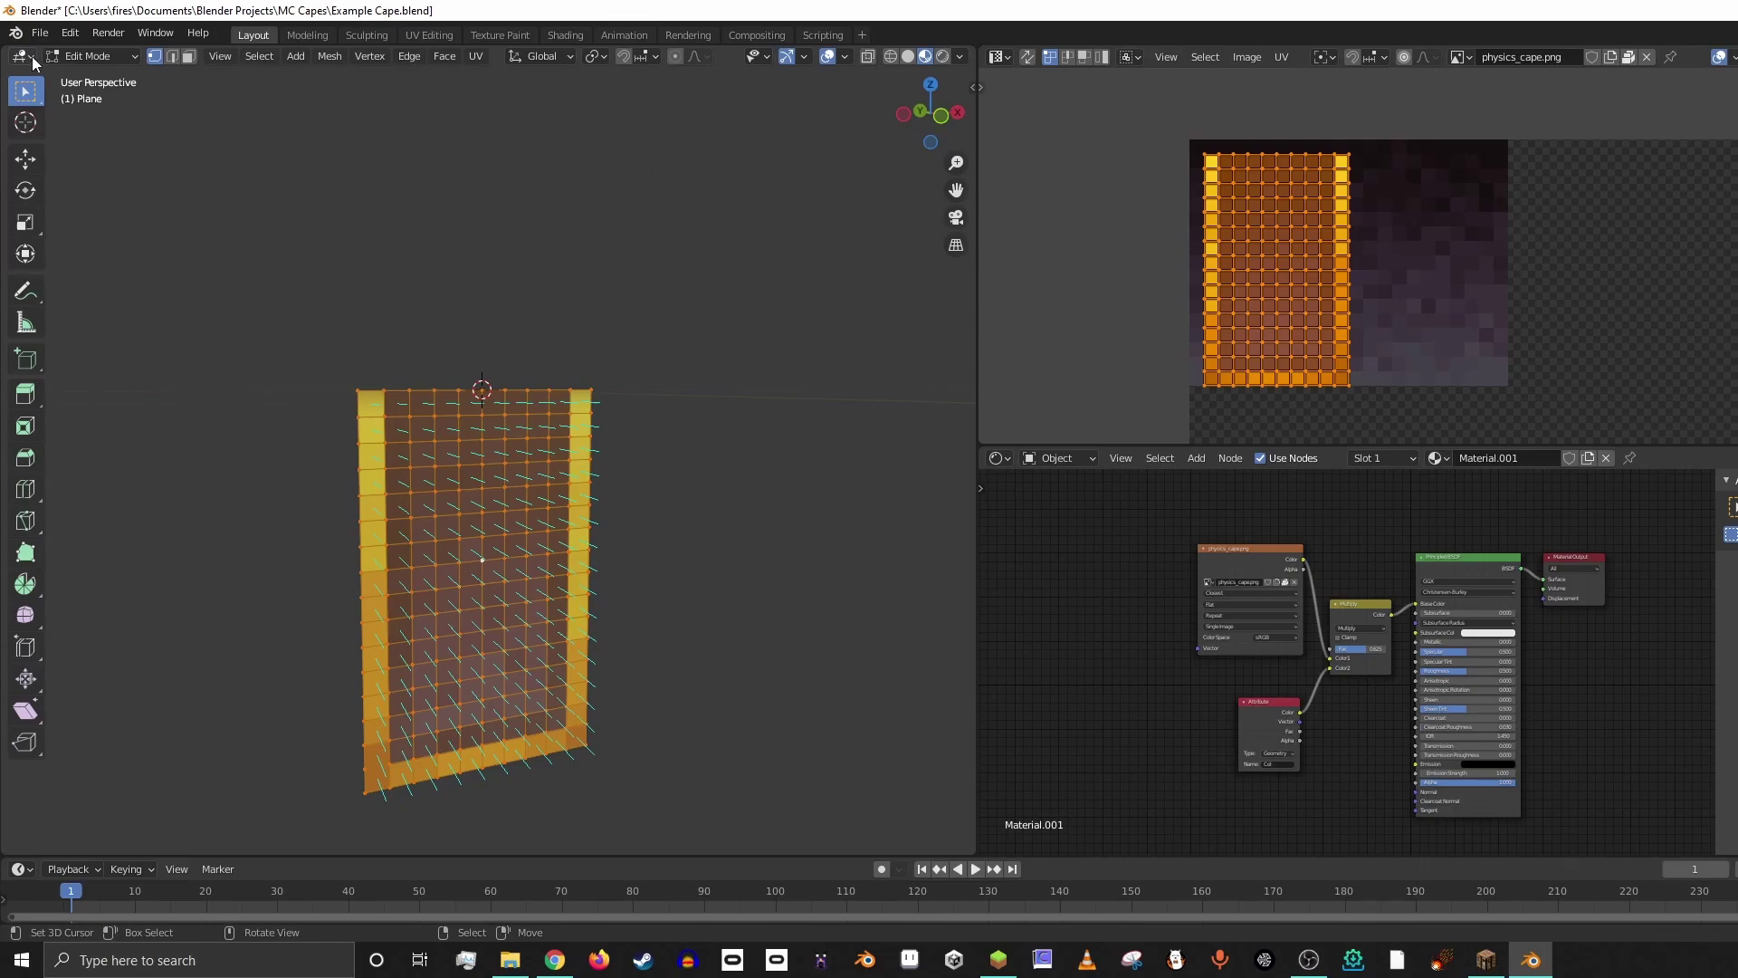
{"action": "left_click", "coordinate": [31, 60]}
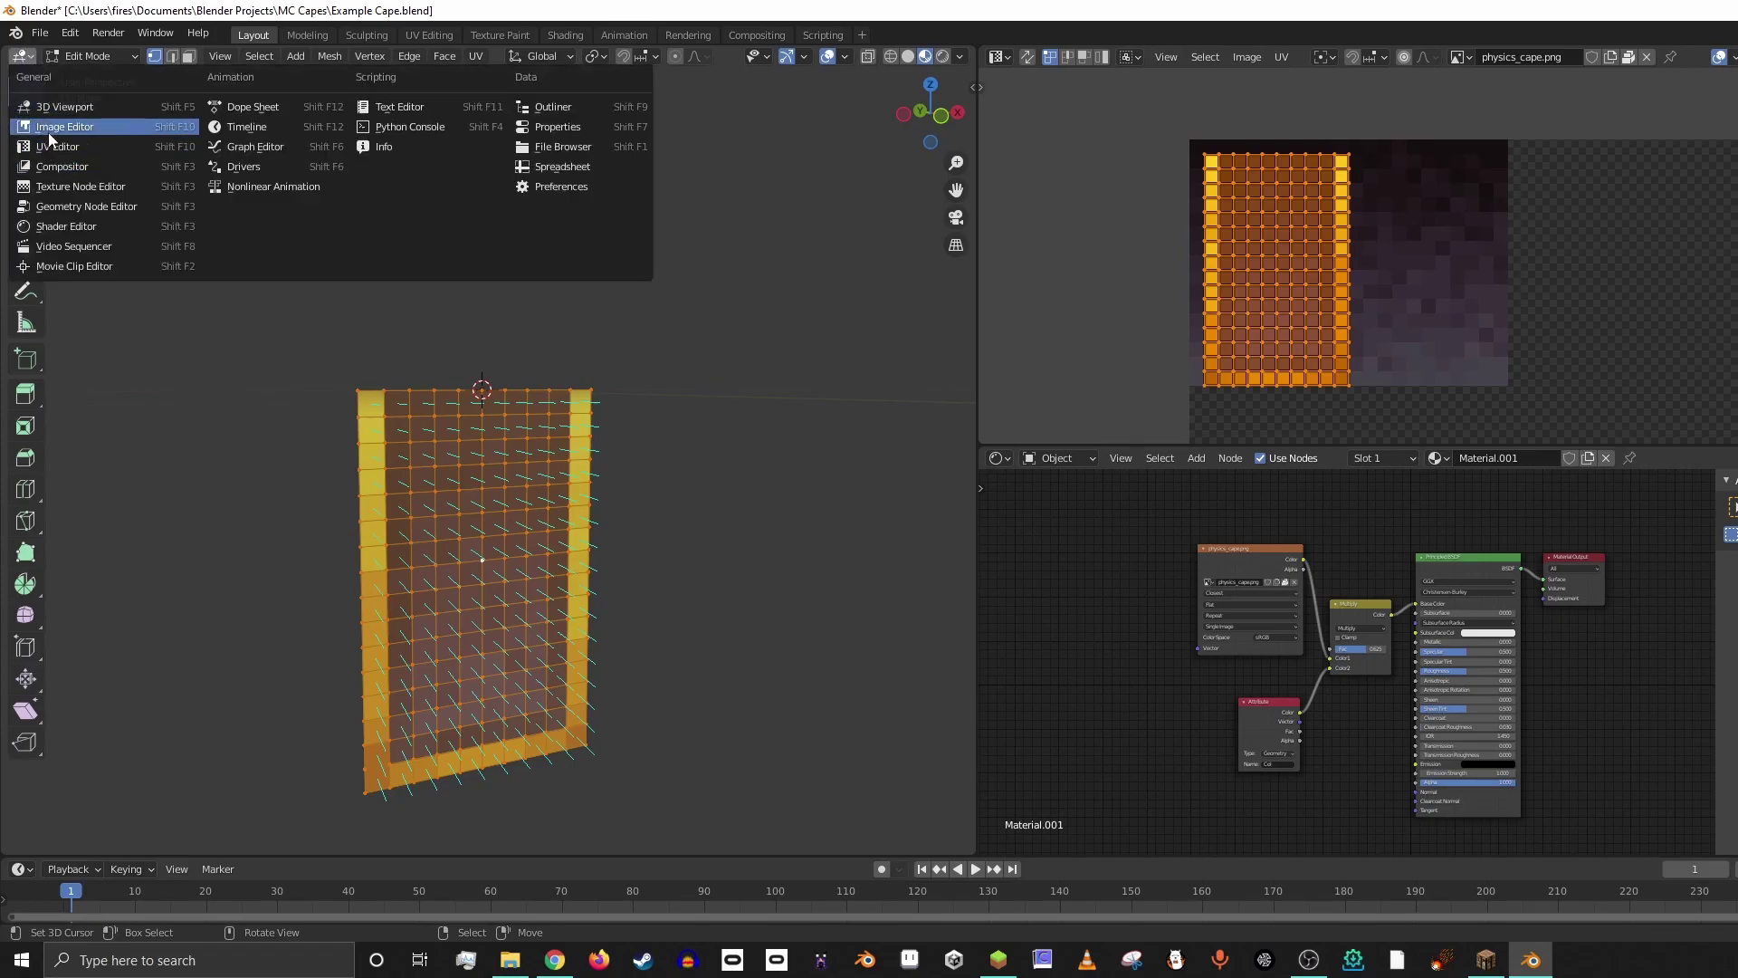
{"action": "left_click", "coordinate": [27, 60]}
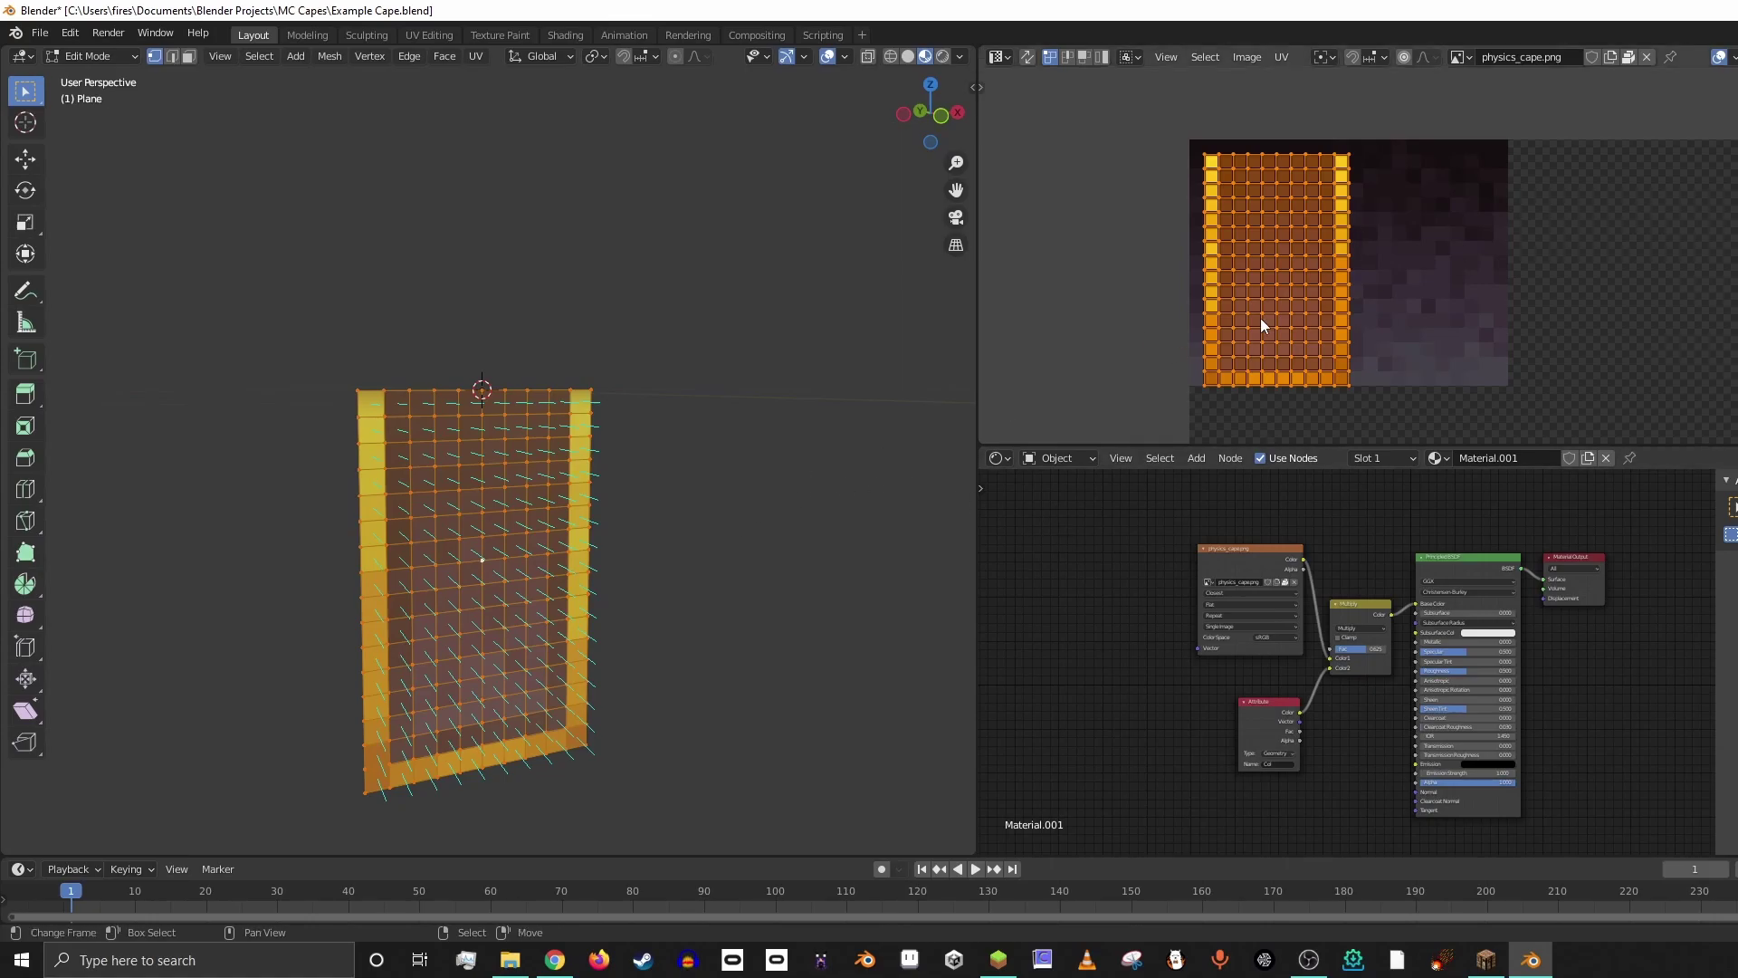
- Swap the Image Texture node's physics_cape.png for Atsuma Cape.png
{"action": "scroll", "coordinate": [1264, 598], "scroll_direction": "up", "scroll_amount": 3}
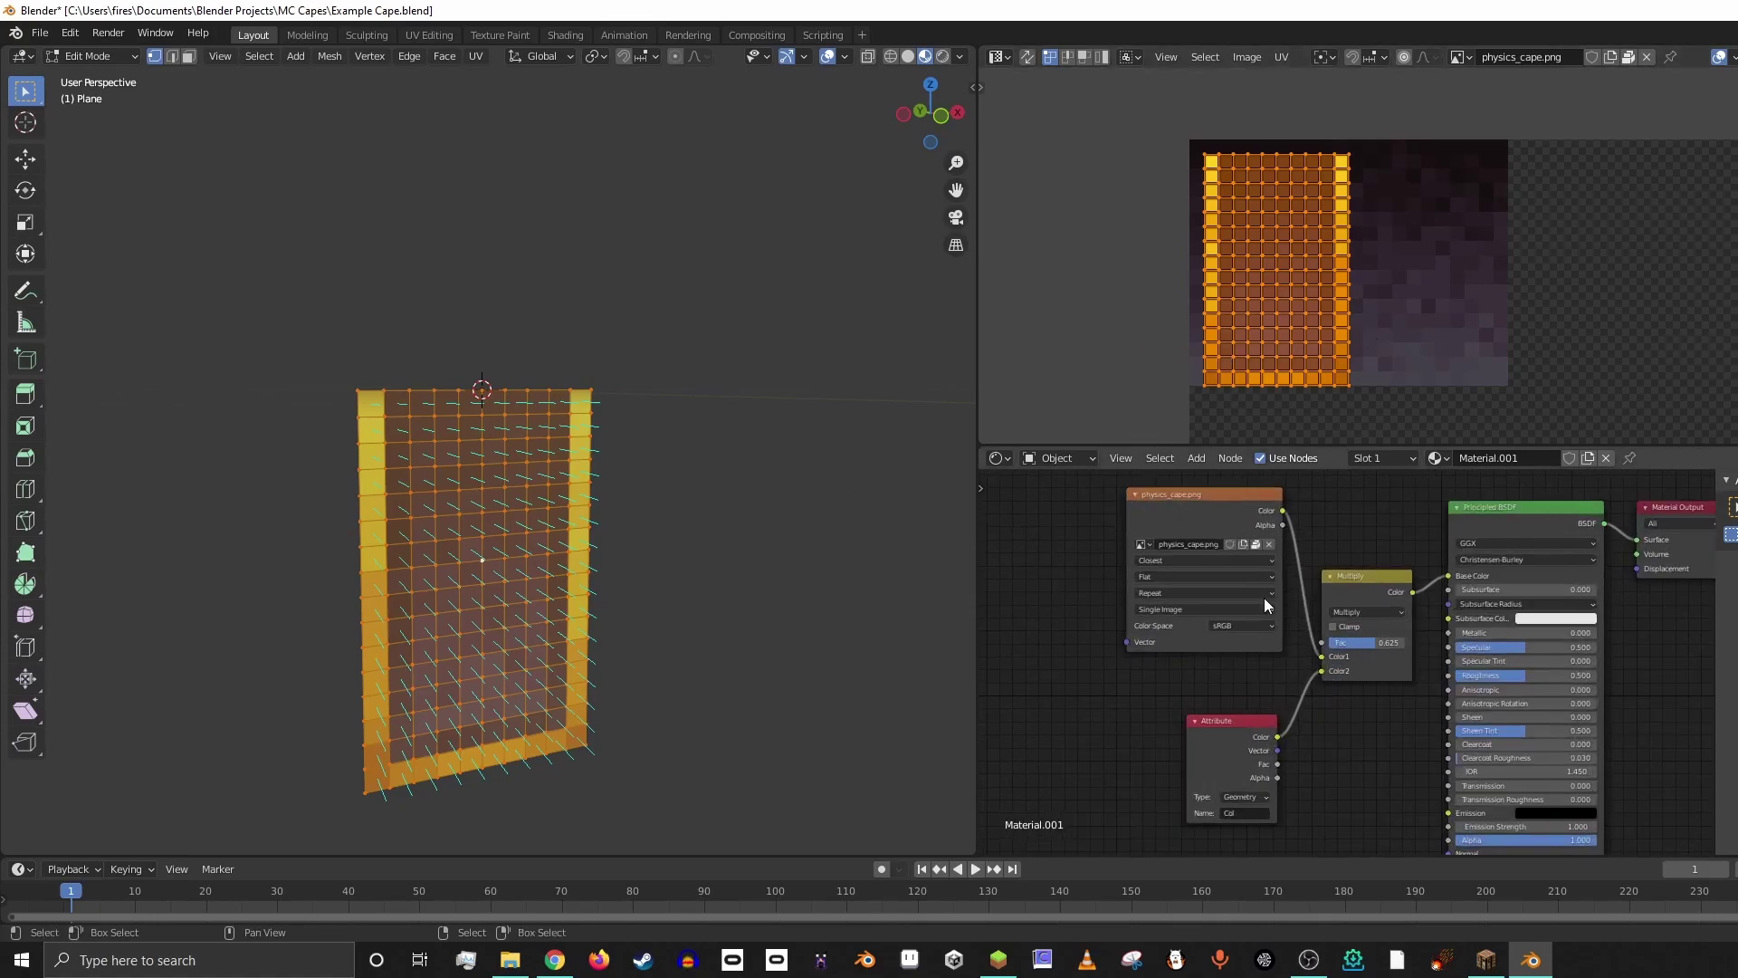
{"action": "scroll", "coordinate": [1116, 709], "scroll_direction": "up", "scroll_amount": 2}
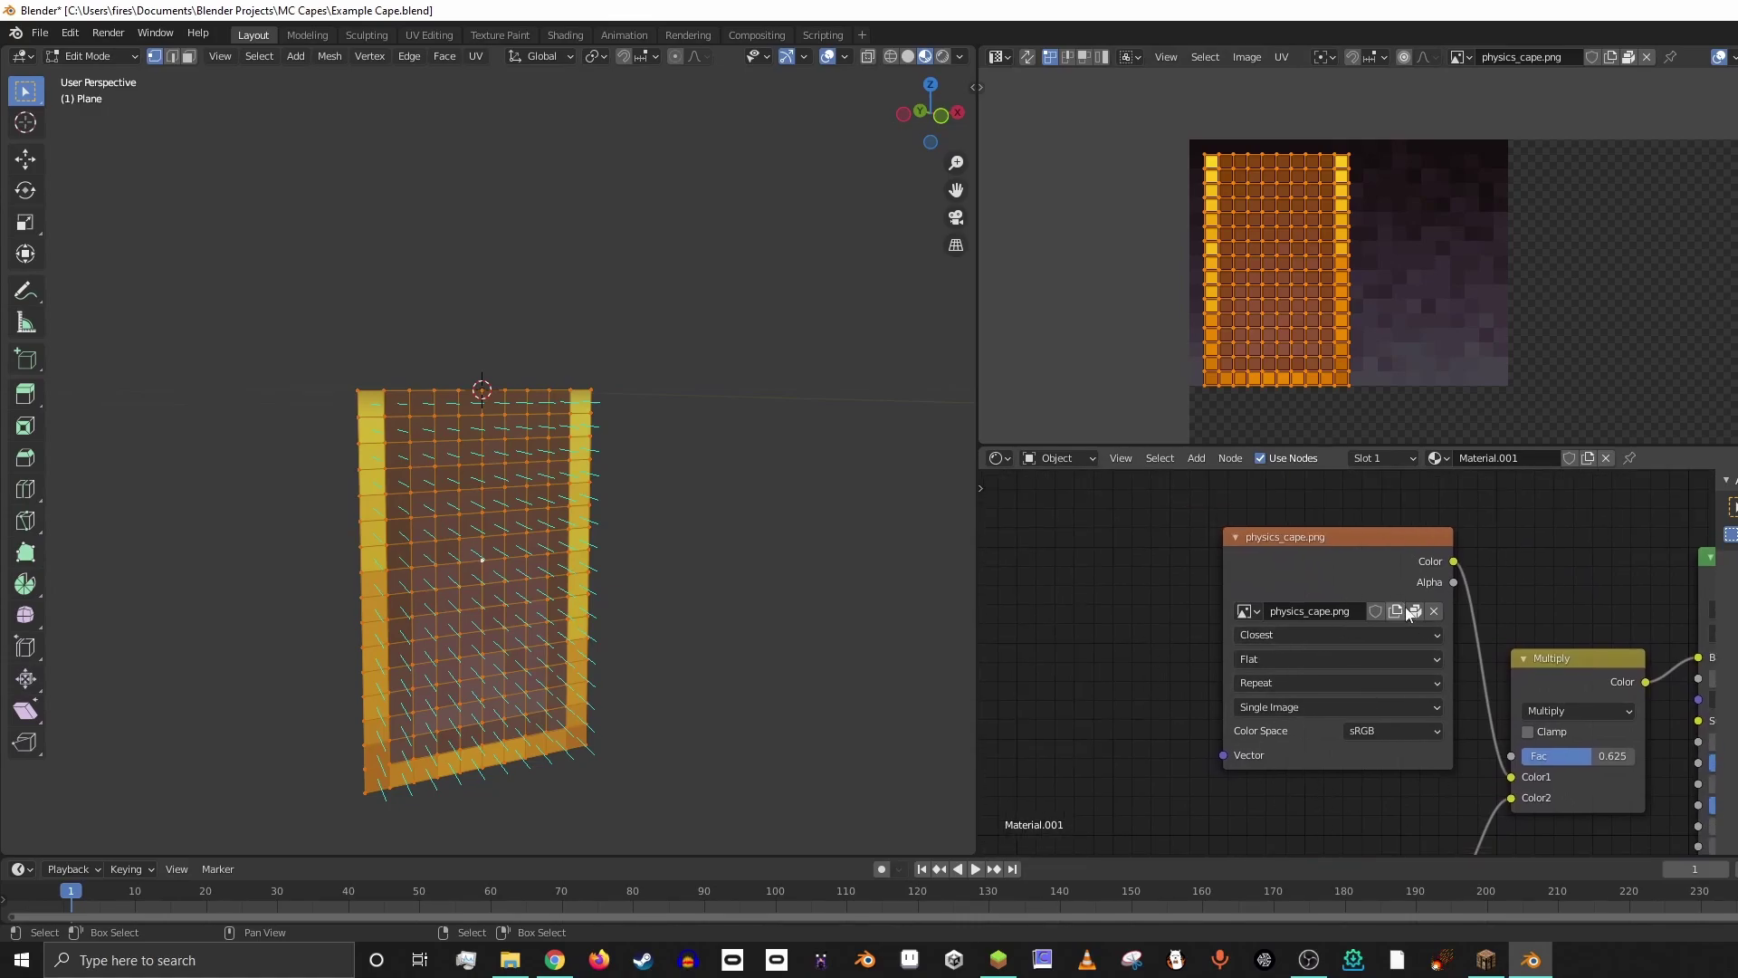
{"action": "left_click", "coordinate": [1434, 612]}
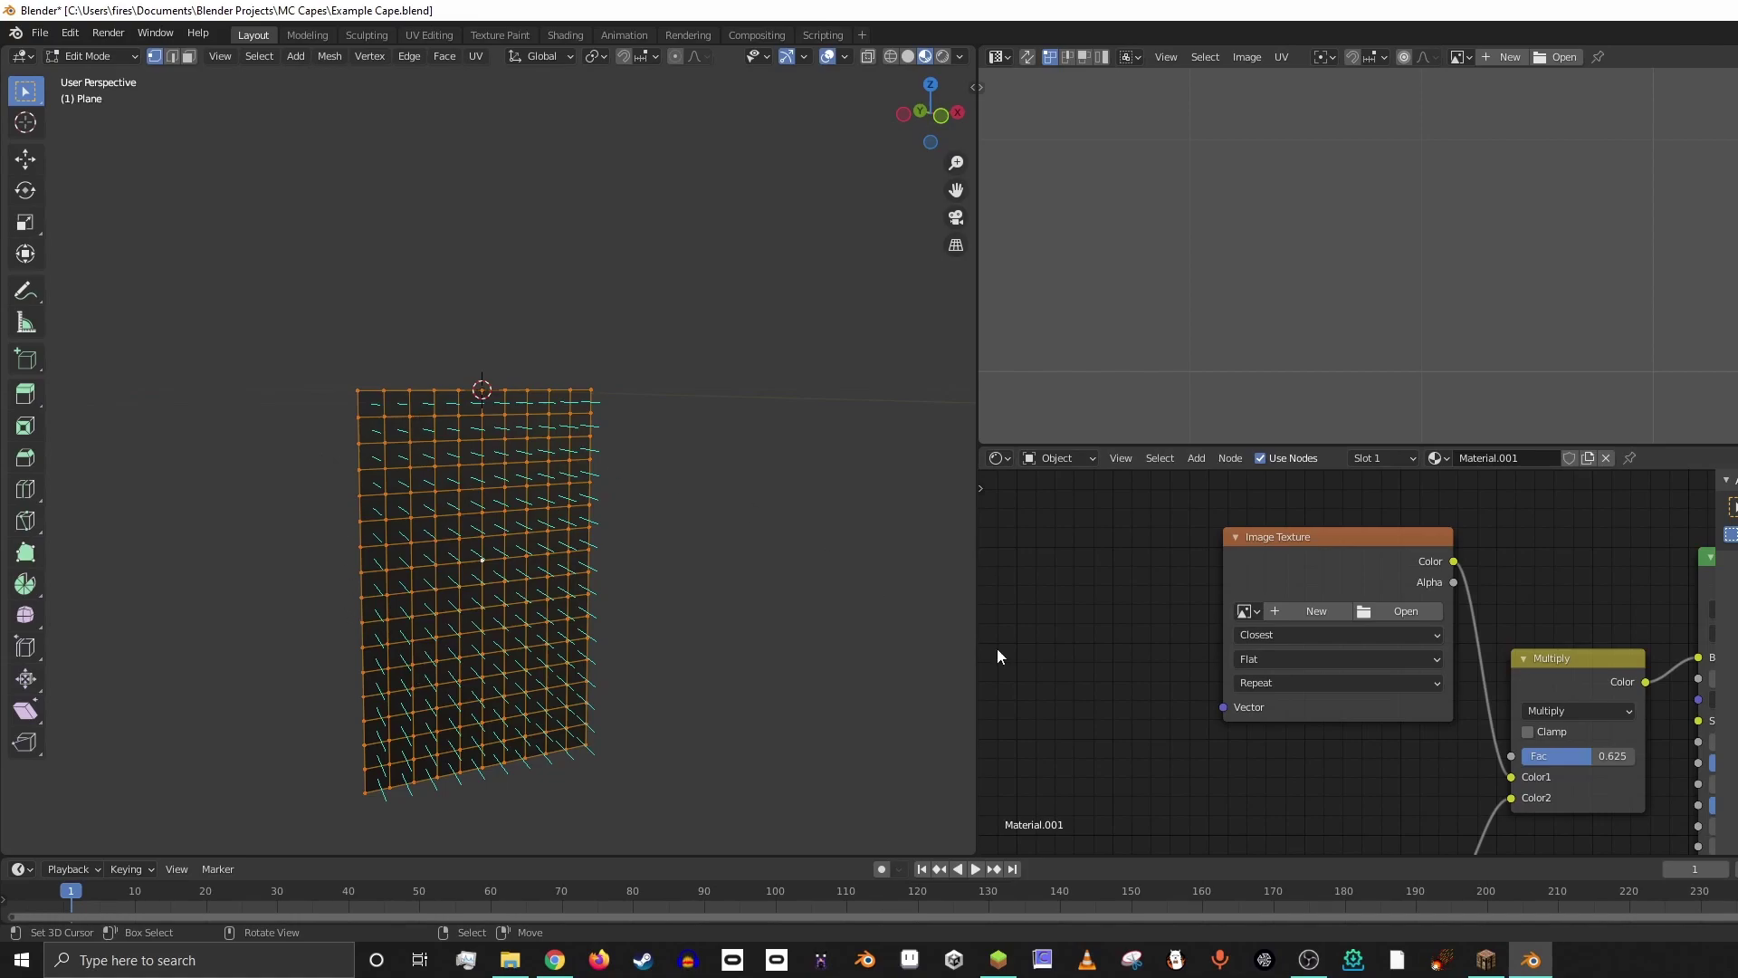
{"action": "left_click", "coordinate": [1407, 612]}
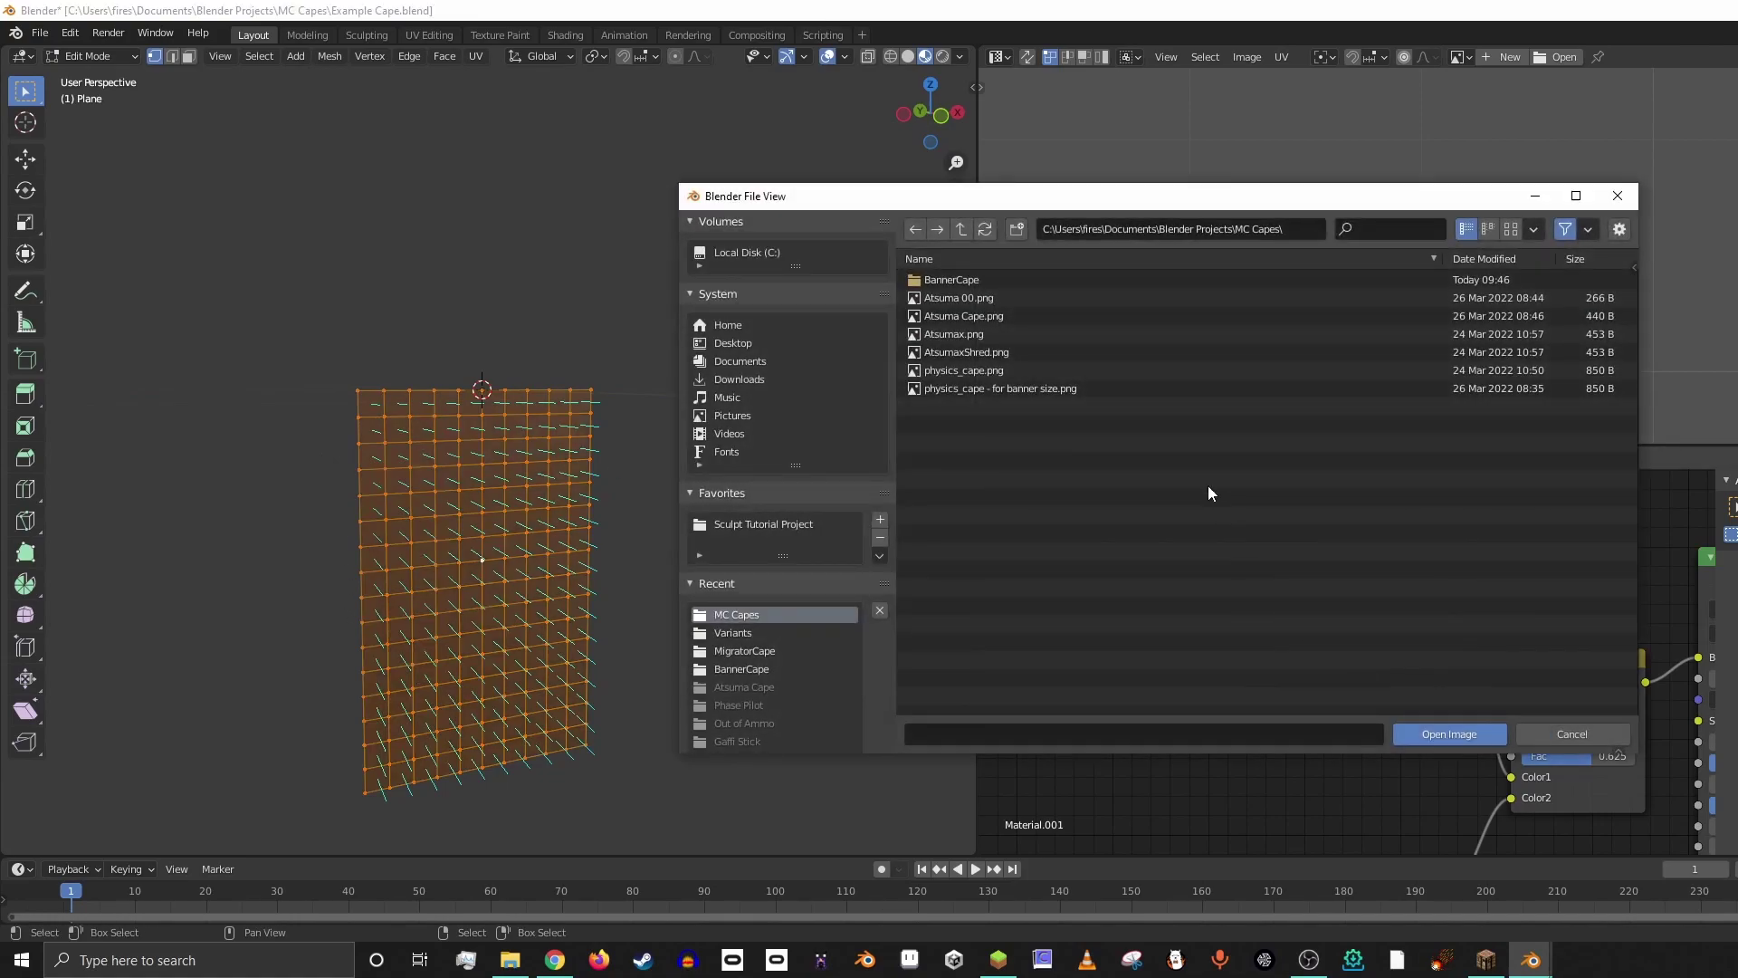
{"action": "left_click", "coordinate": [964, 317]}
{"action": "left_click", "coordinate": [1423, 731]}
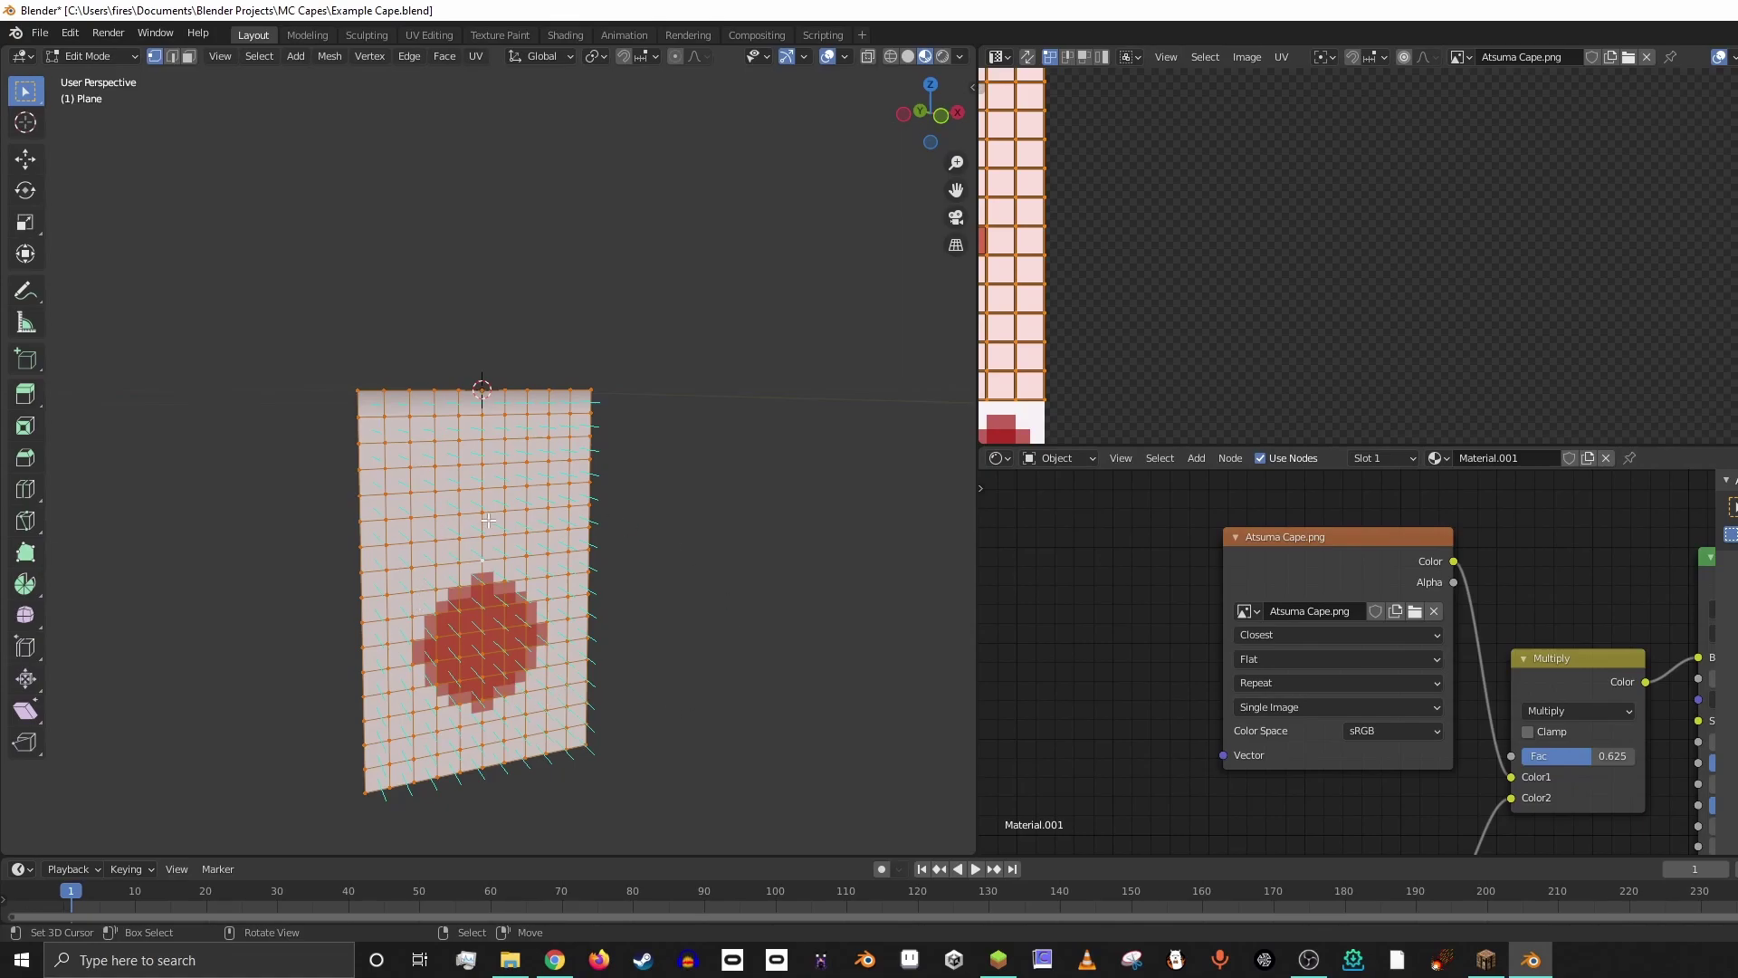
- Fit the Atsuma Cape texture in the image view and nudge it into frame
{"action": "key", "text": "Home"}
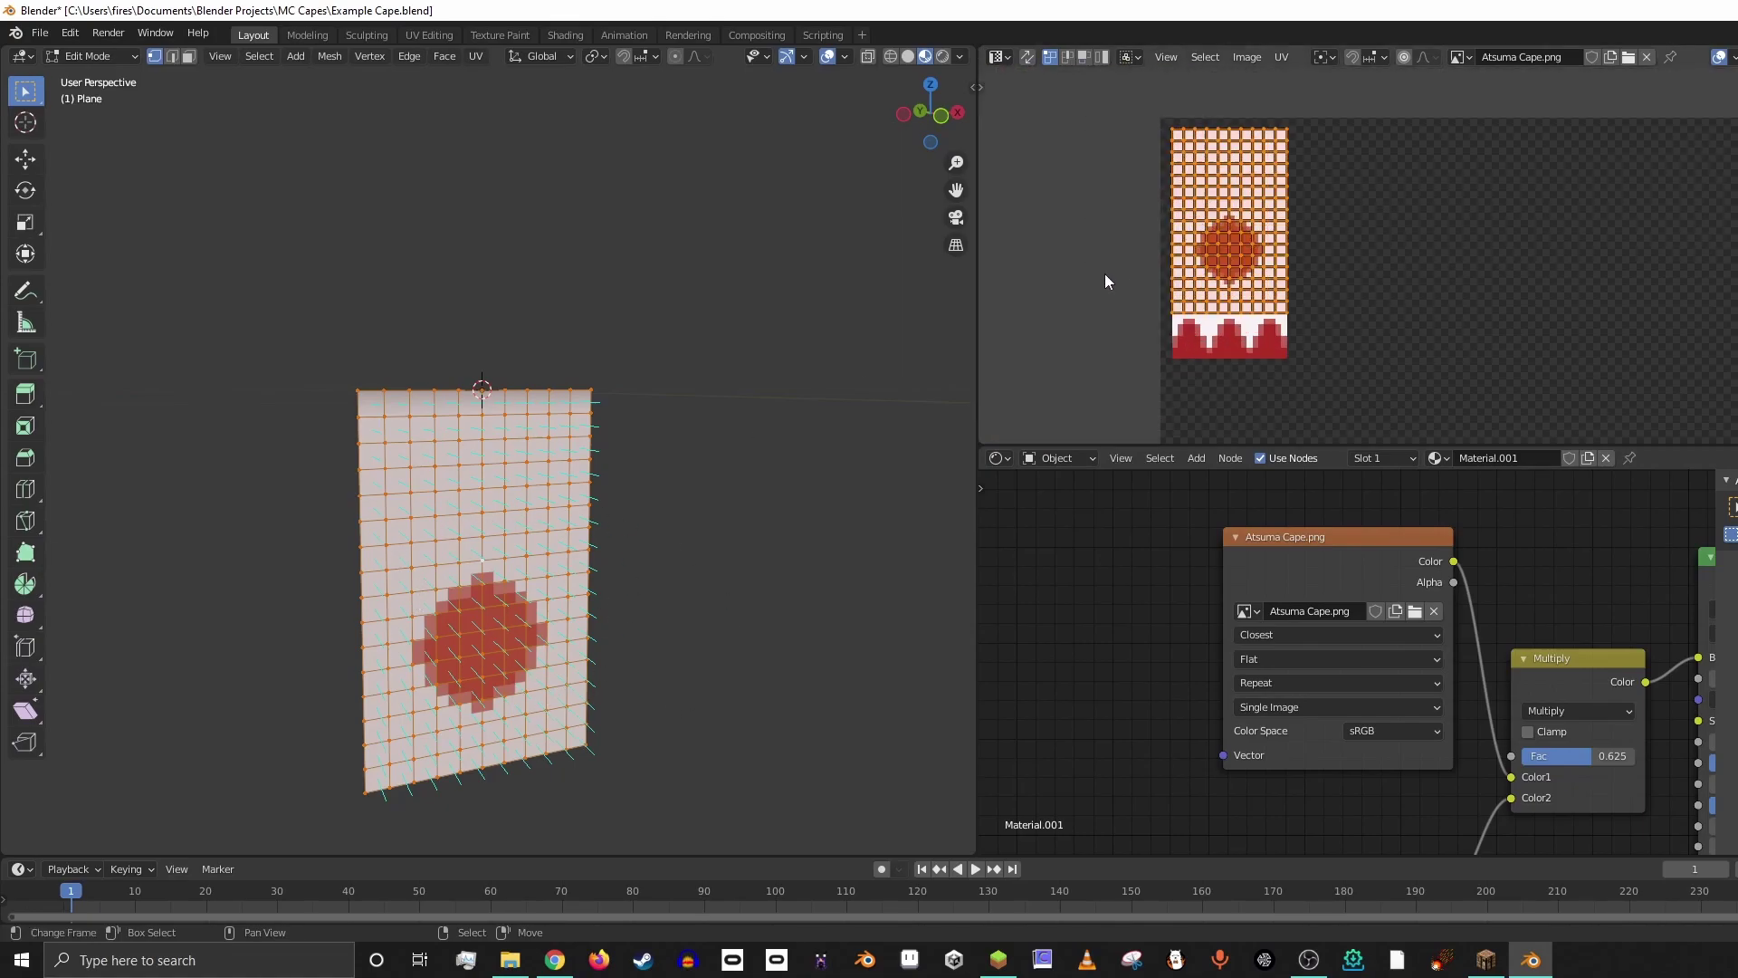
{"action": "scroll", "coordinate": [1296, 328], "scroll_direction": "up", "scroll_amount": 2}
{"action": "middle_click_drag", "start_coordinate": [1296, 329], "coordinate": [1313, 292]}
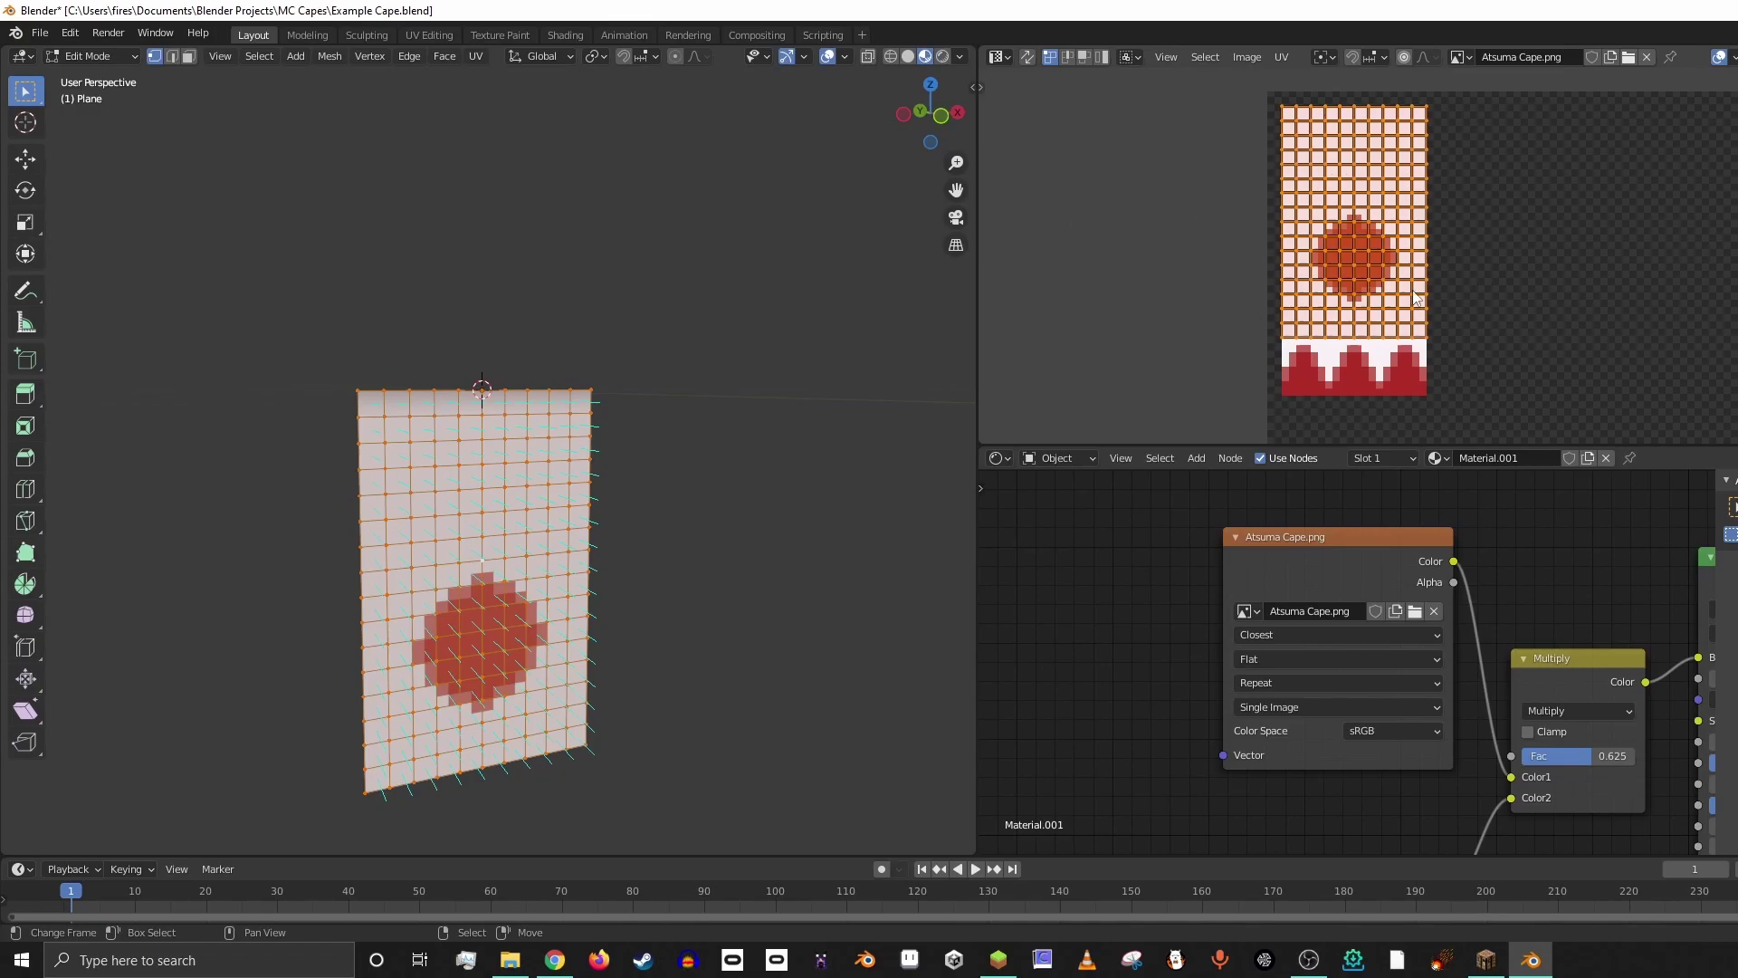
- Deselect, then select all of the cape's vertices to show its UV grid
{"action": "key", "text": "a"}
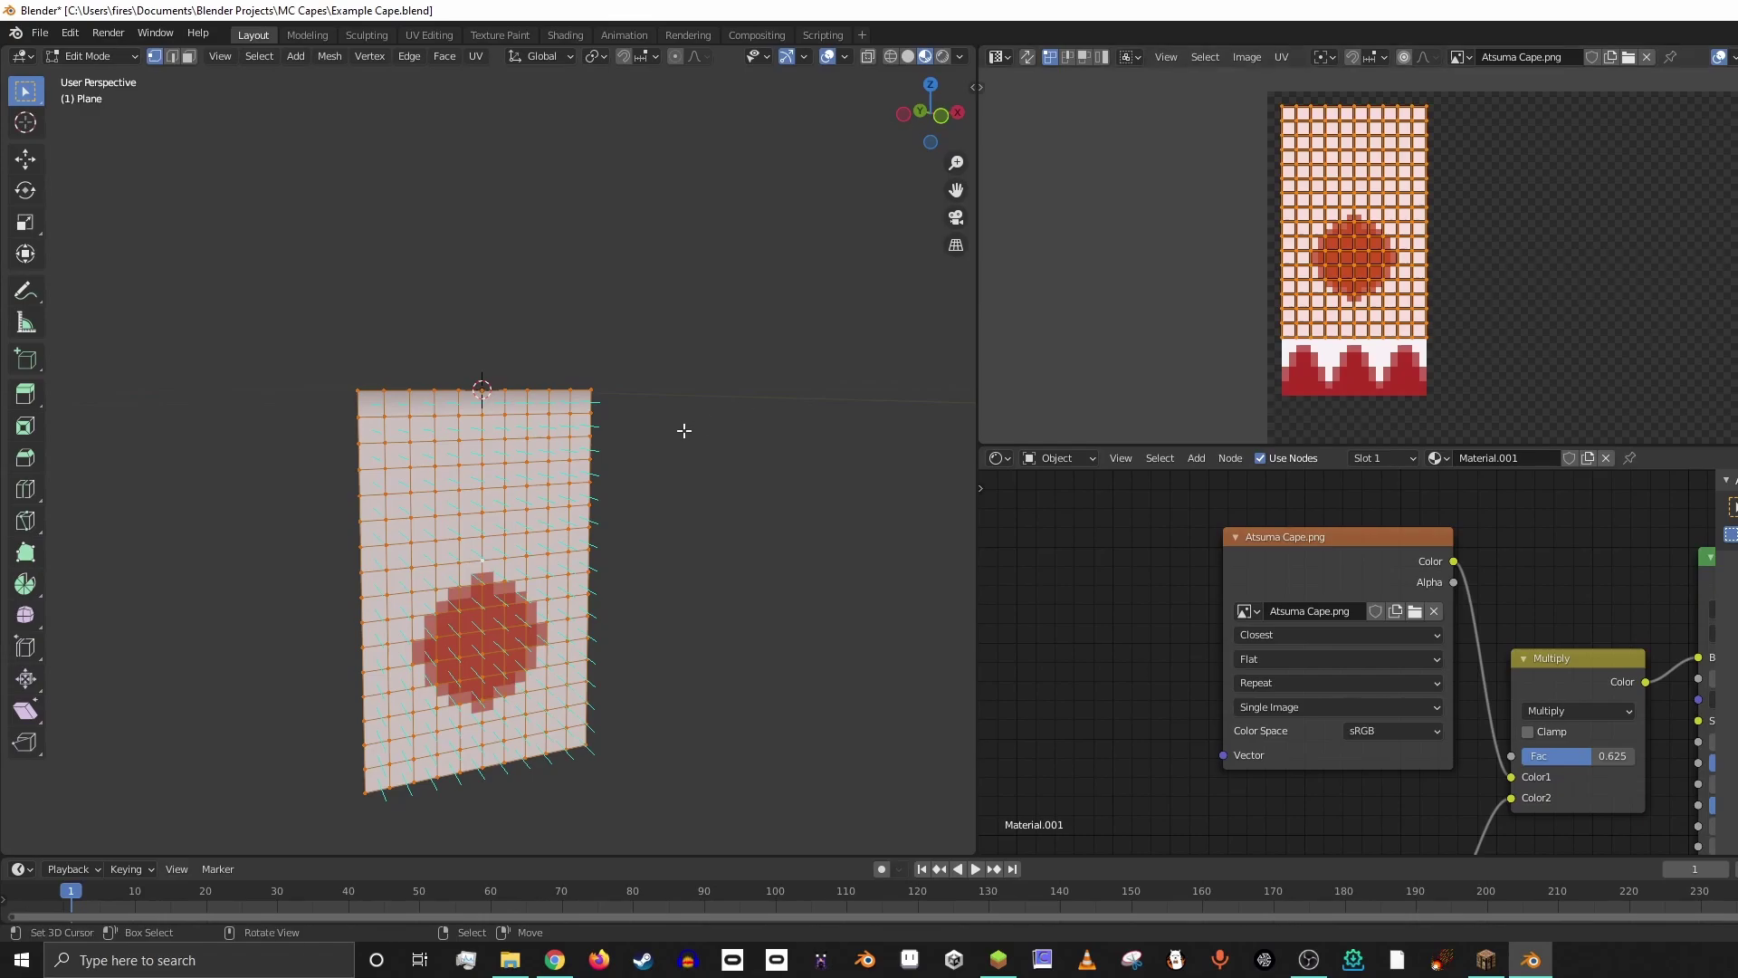
{"action": "left_click", "coordinate": [733, 314]}
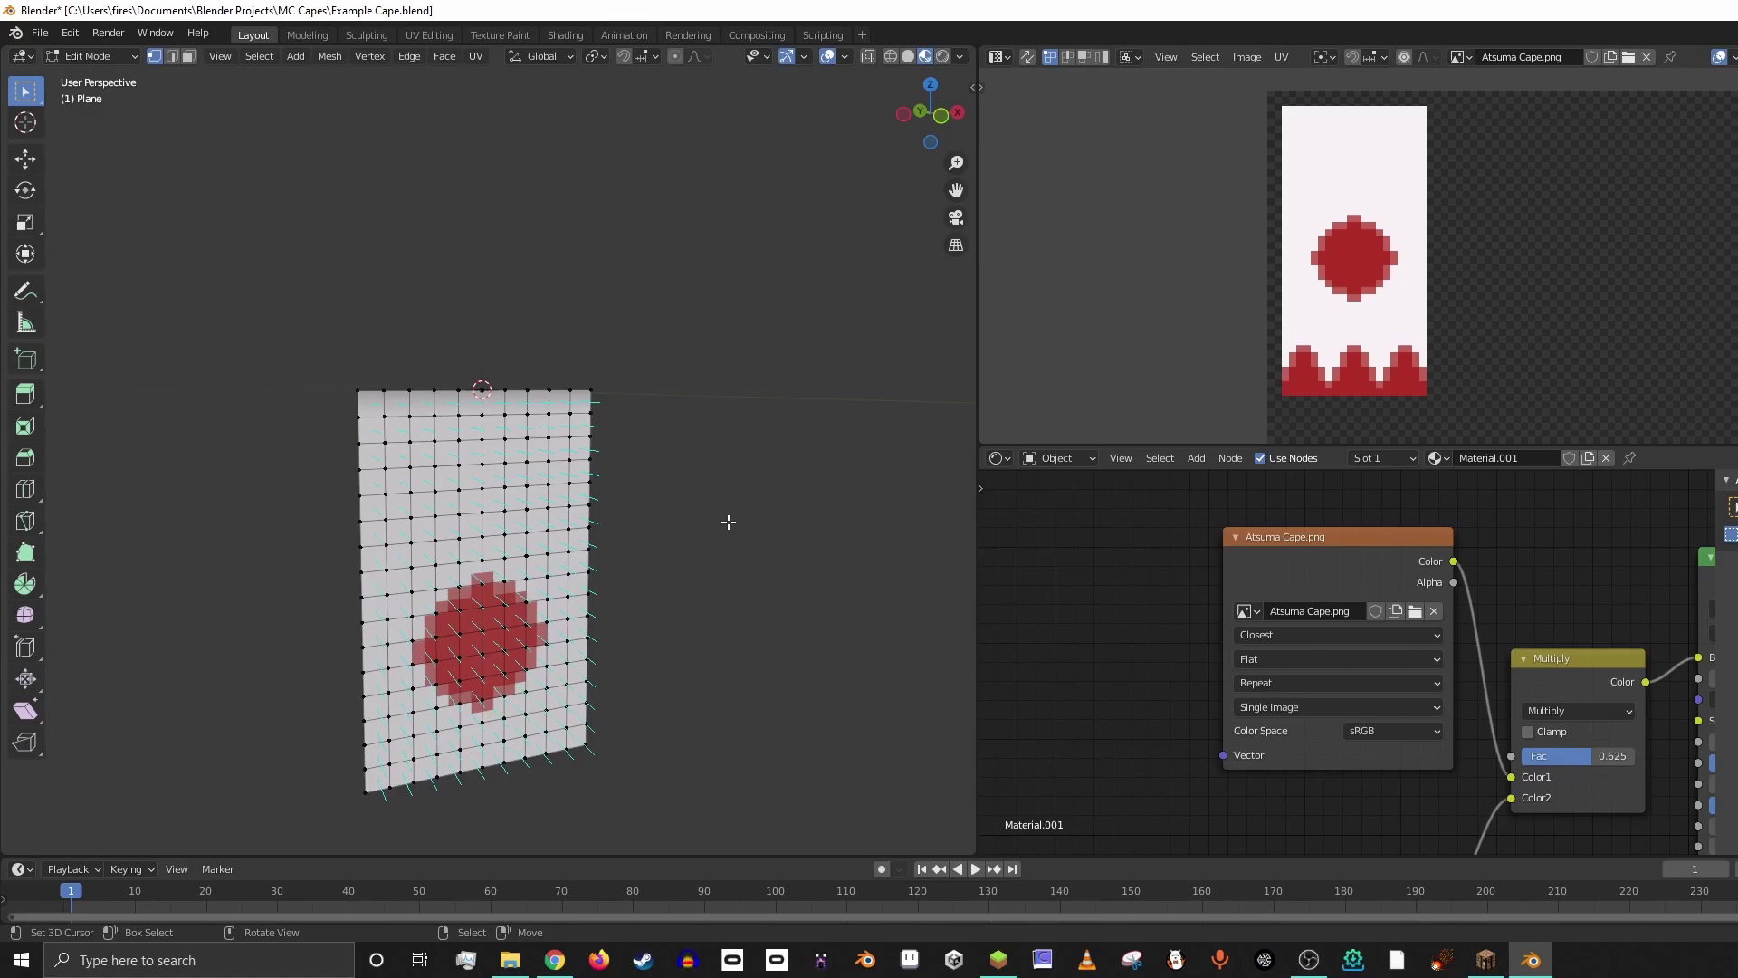
{"action": "key", "text": "a"}
{"action": "left_click", "coordinate": [715, 419]}
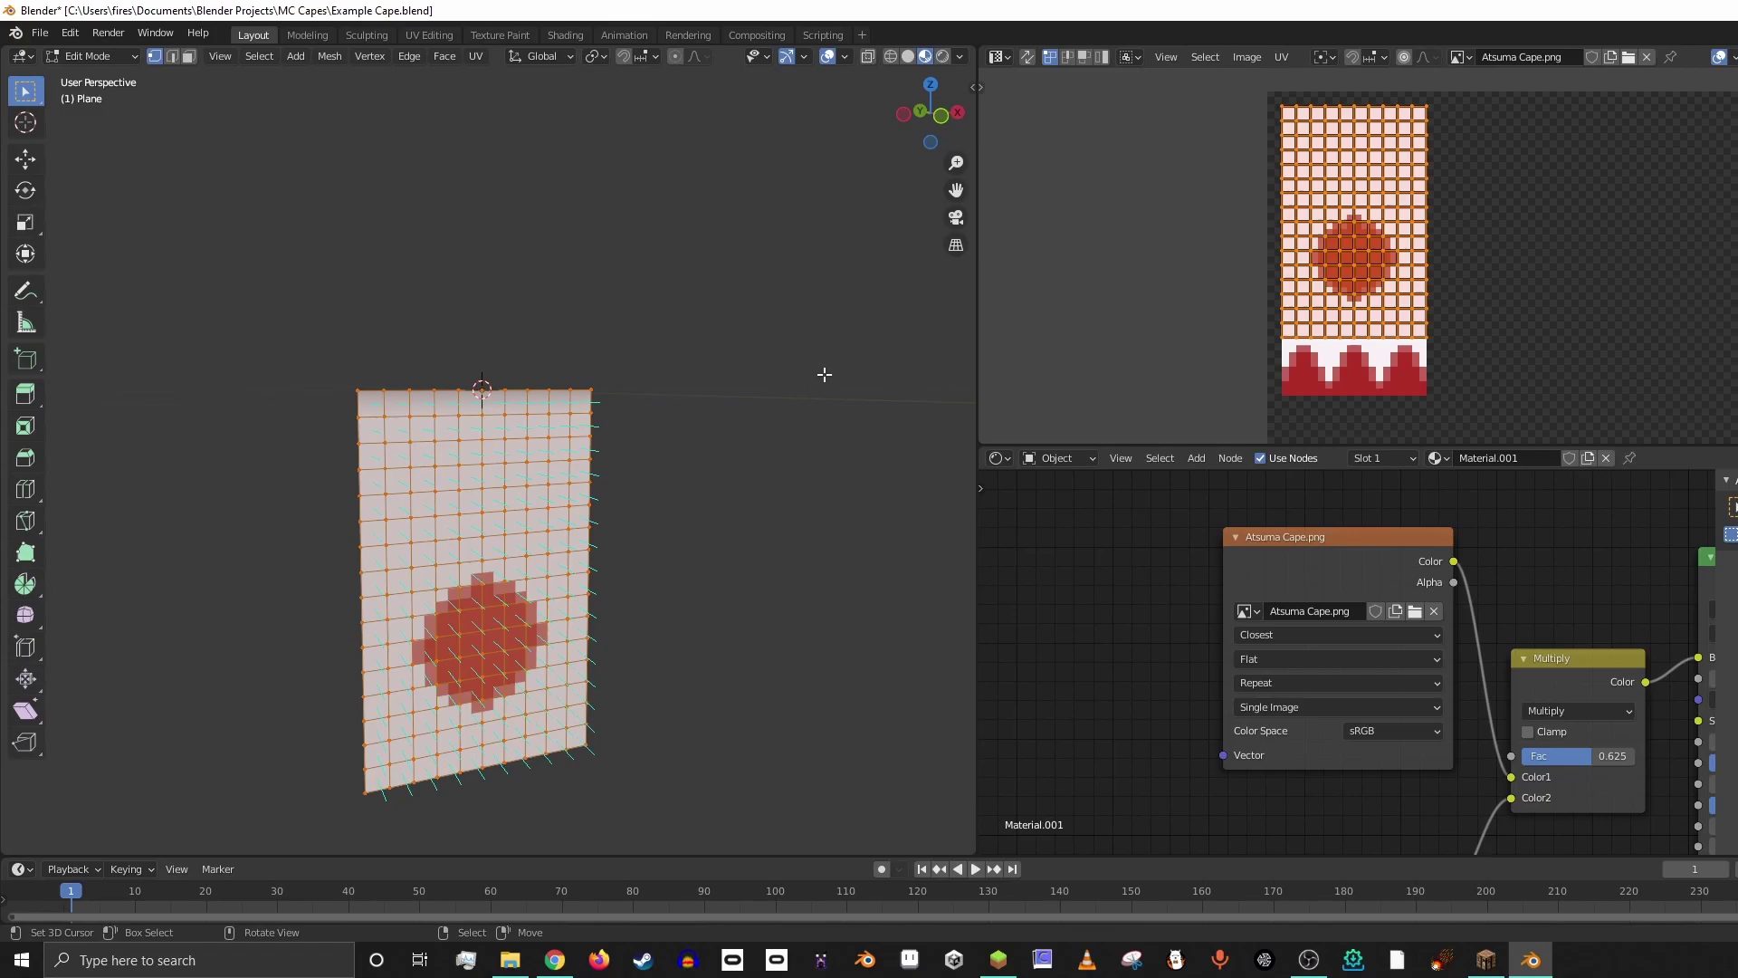
- Deselect all vertices, then select every vertex again to display the full UV grid
{"action": "key", "text": "alt+a"}
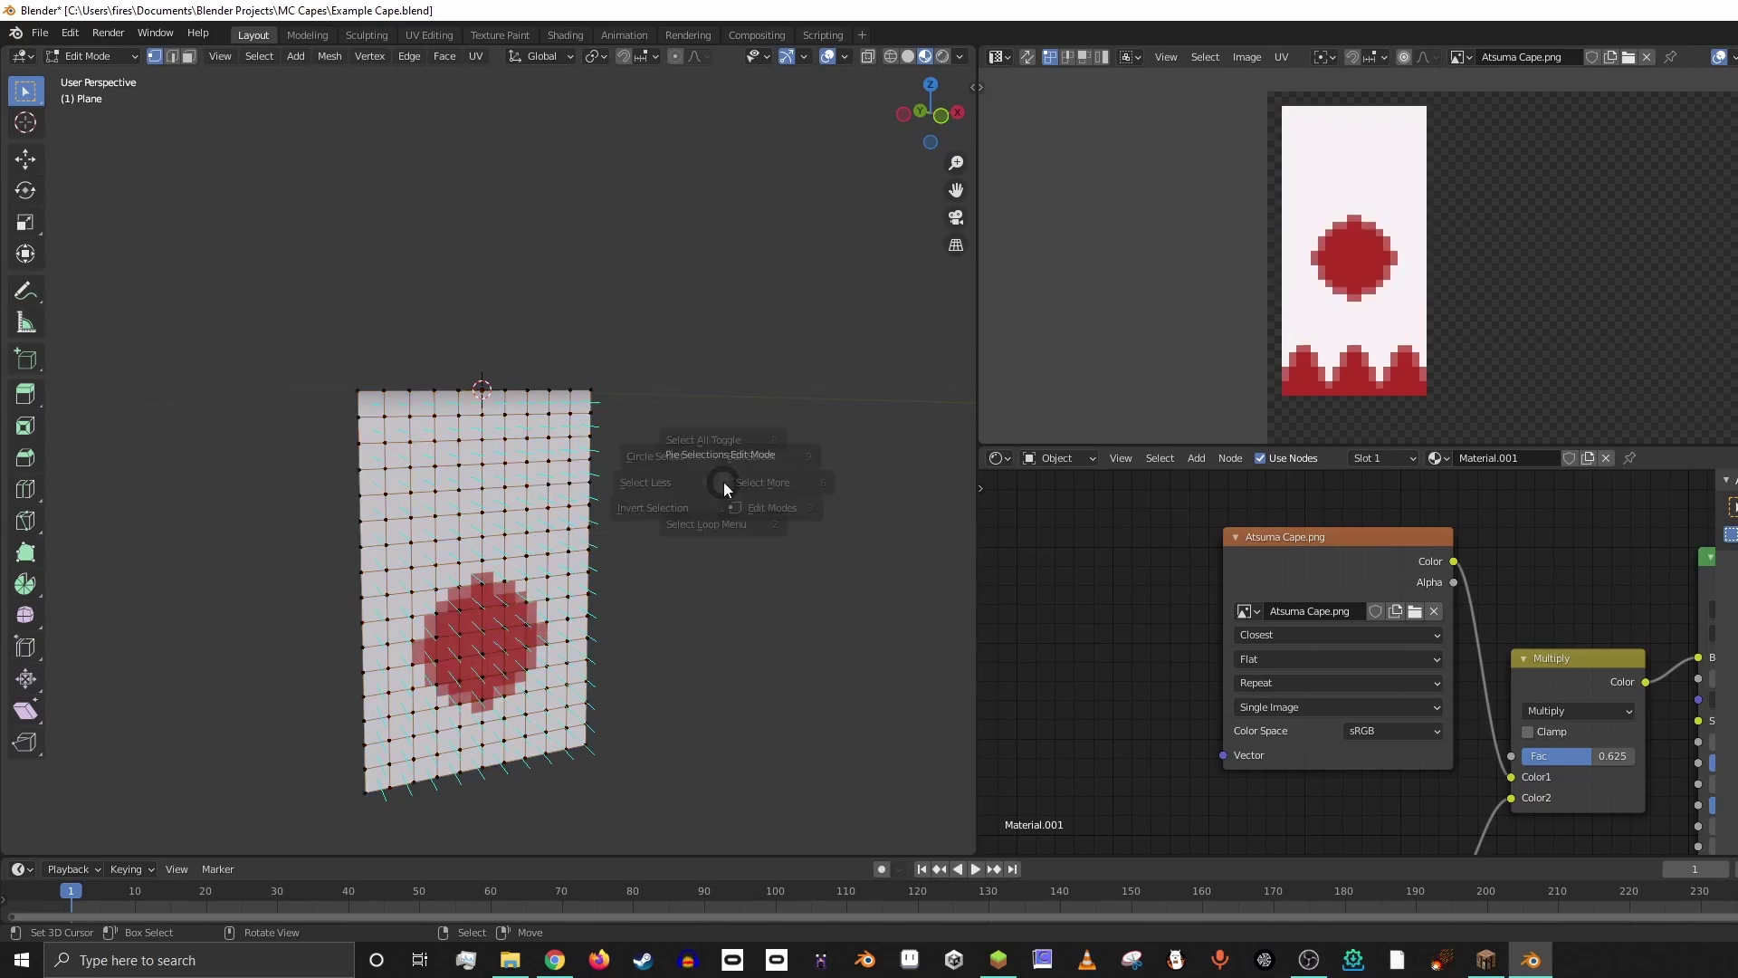
{"action": "key", "text": "a"}
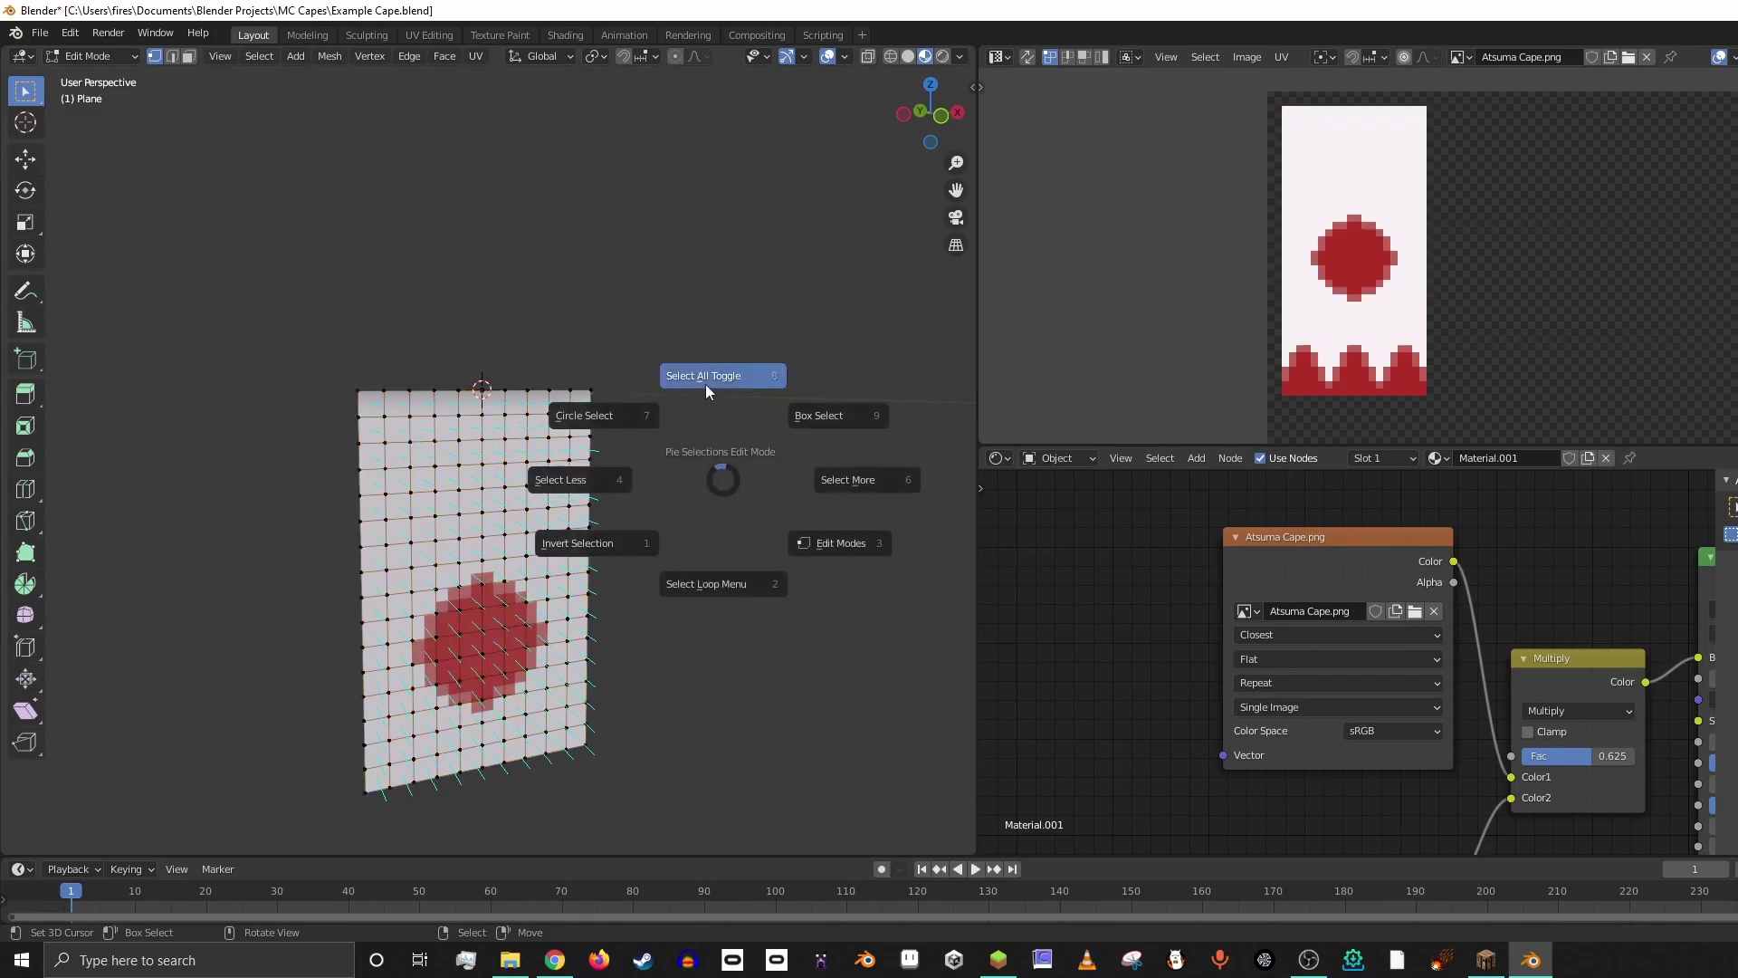
{"action": "left_click", "coordinate": [704, 384]}
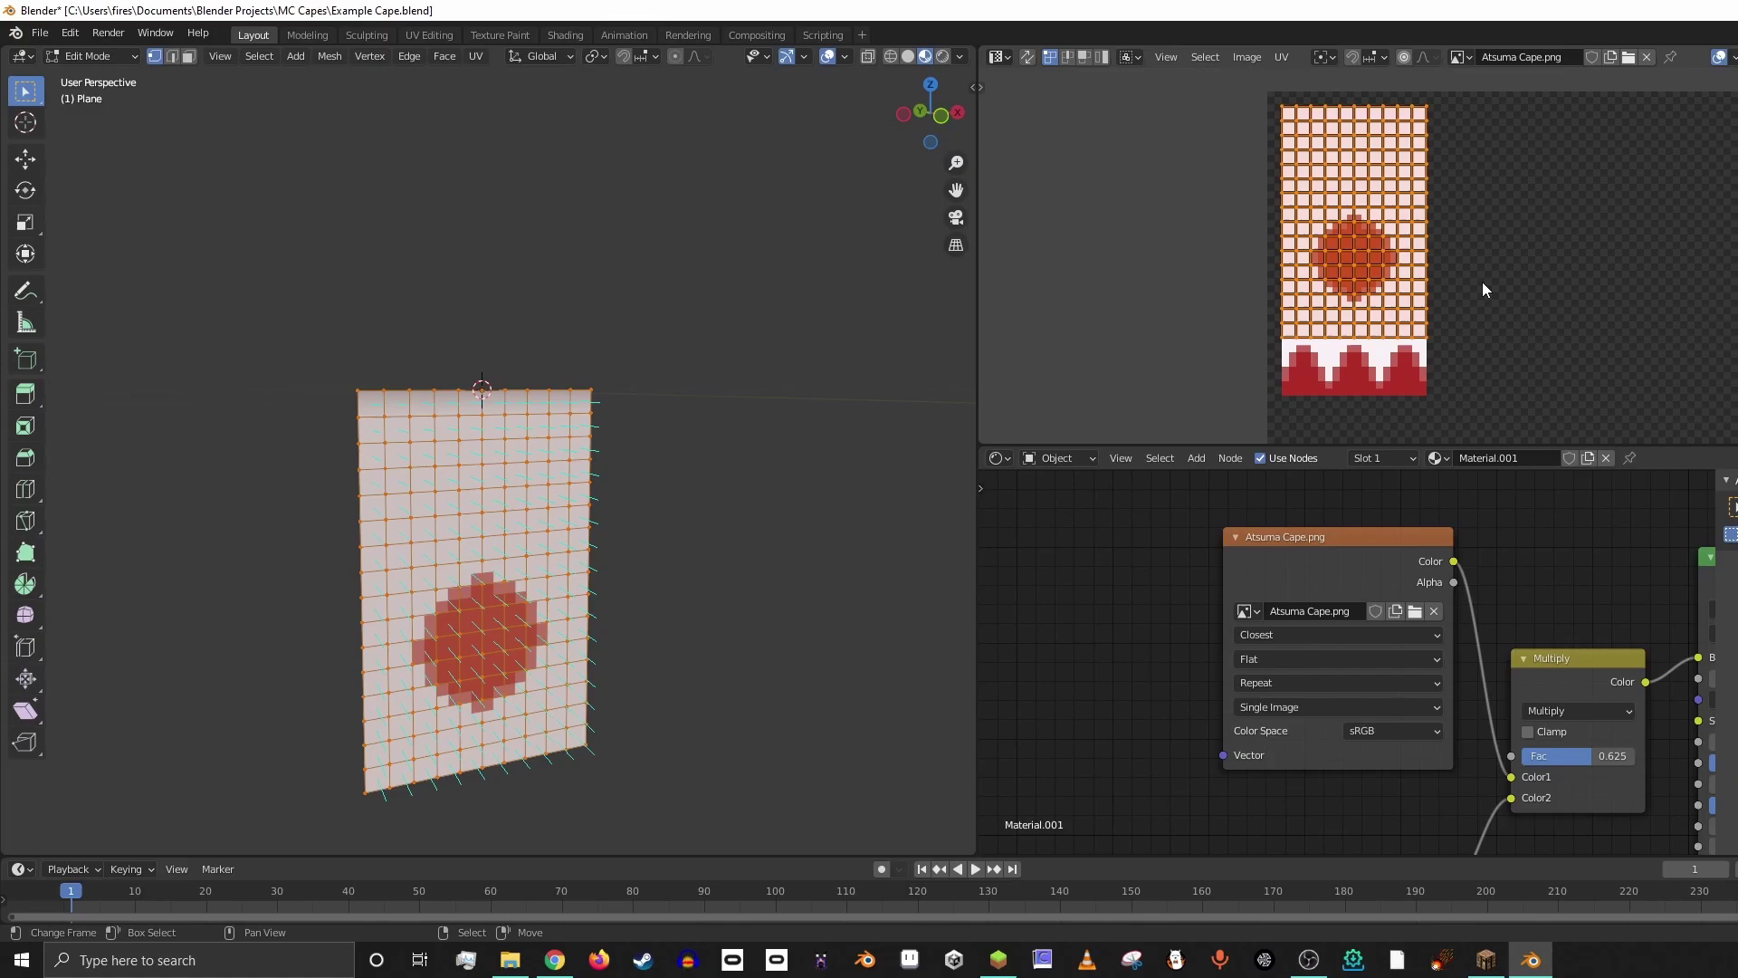
- Move the cape's UV island 0.0322 down along Y after cancelling a first attempt
{"action": "key", "text": "g"}
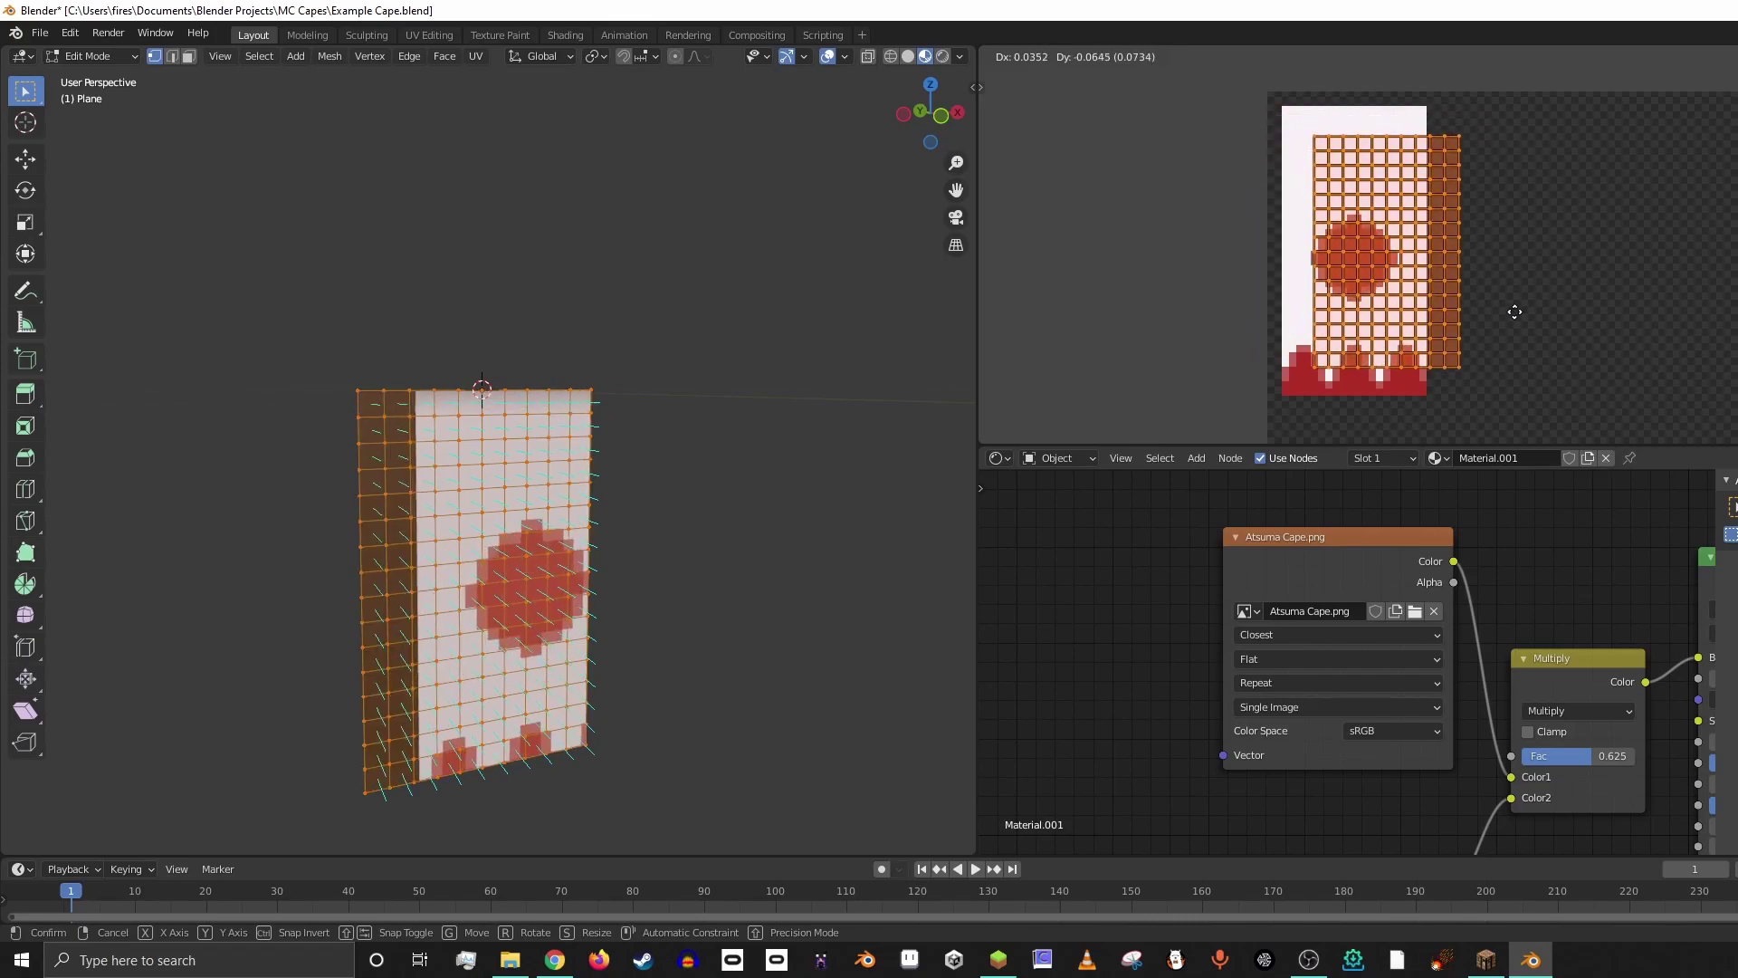
{"action": "right_click", "coordinate": [1479, 298]}
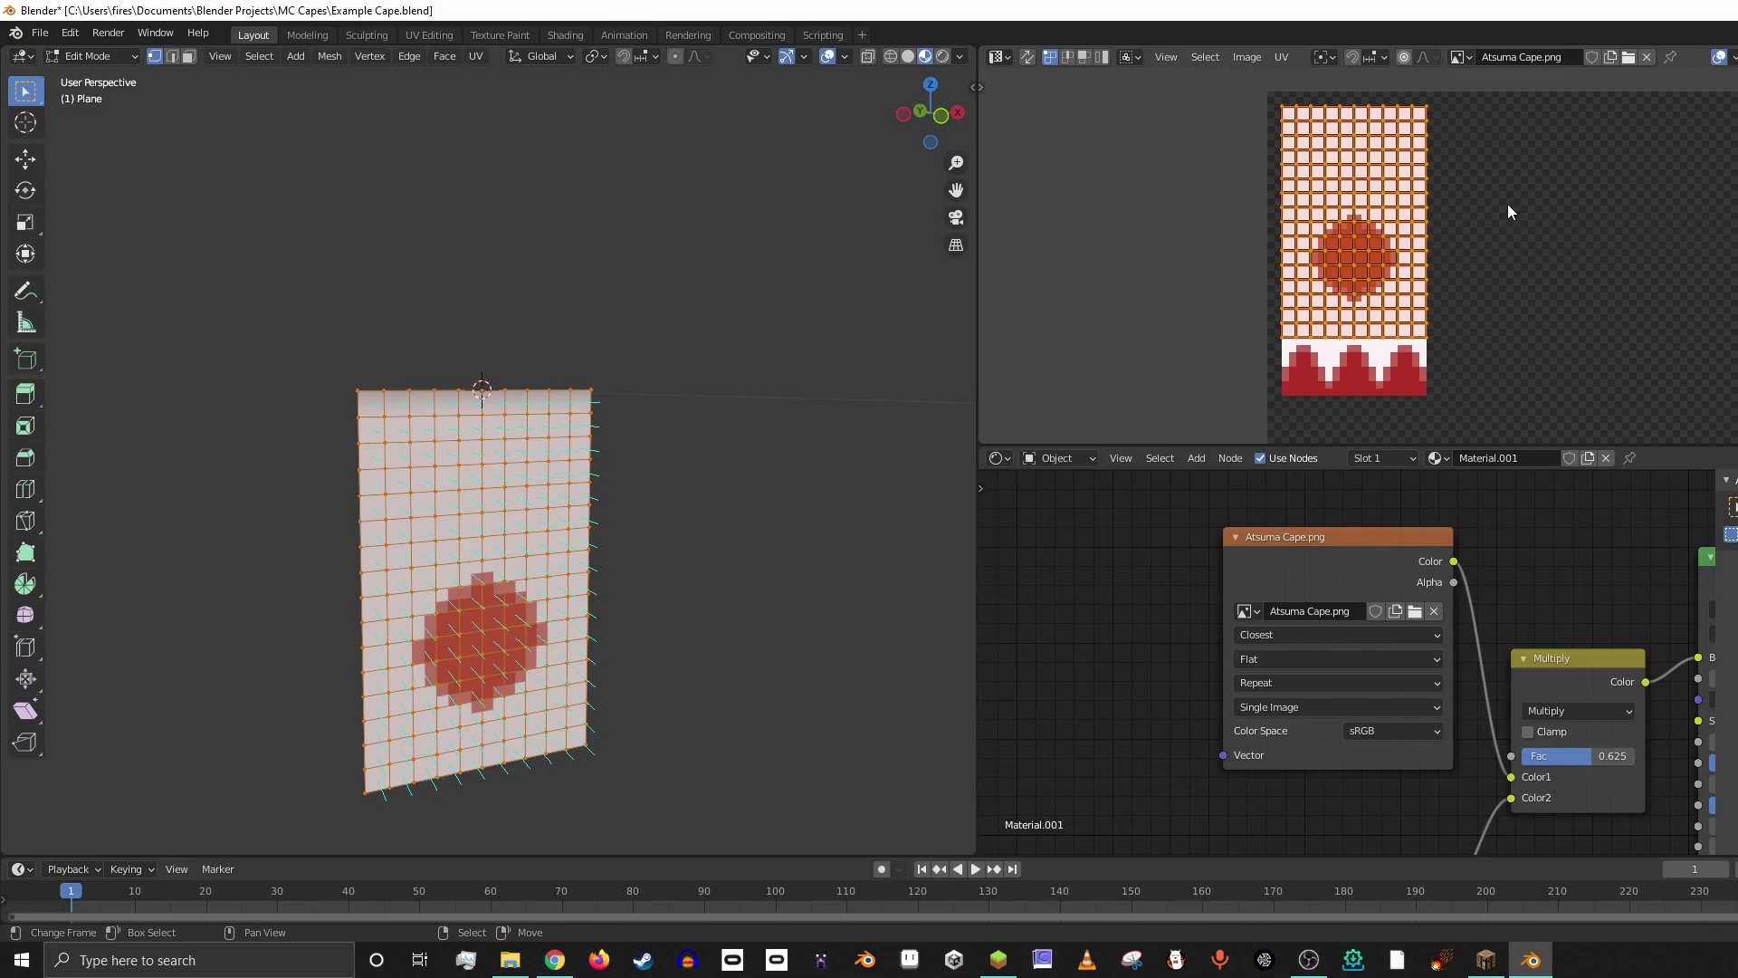
{"action": "key", "text": "g"}
{"action": "key", "text": "y"}
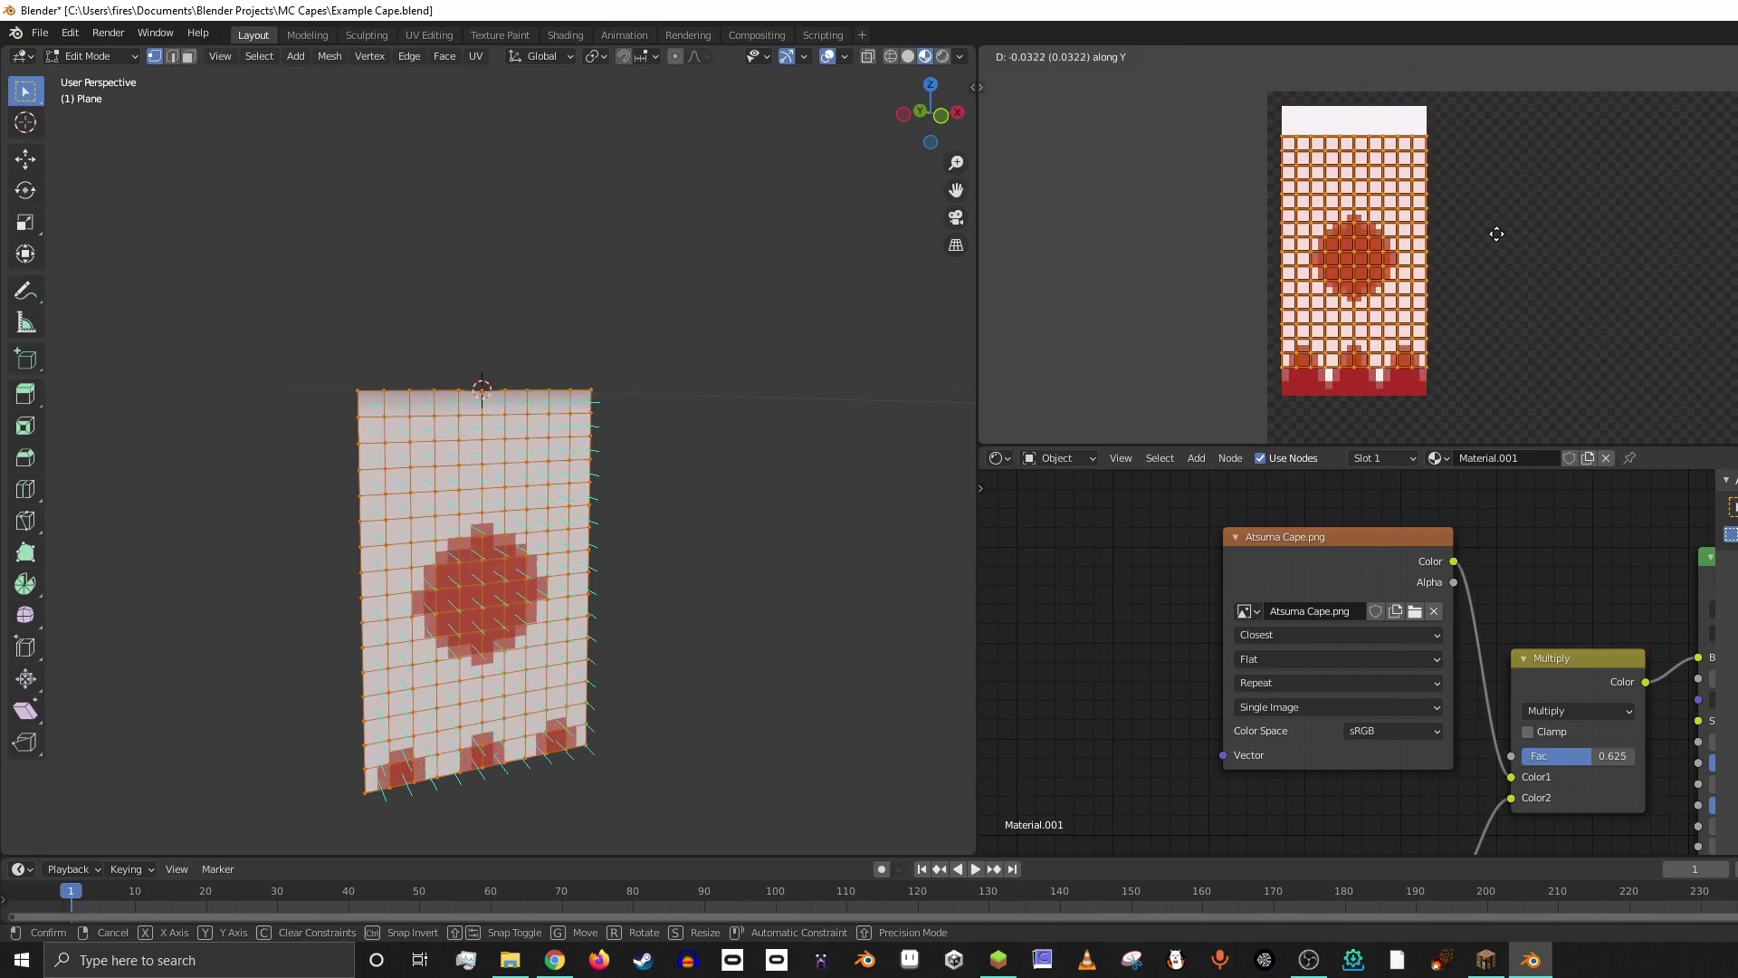
{"action": "left_click", "coordinate": [1495, 233]}
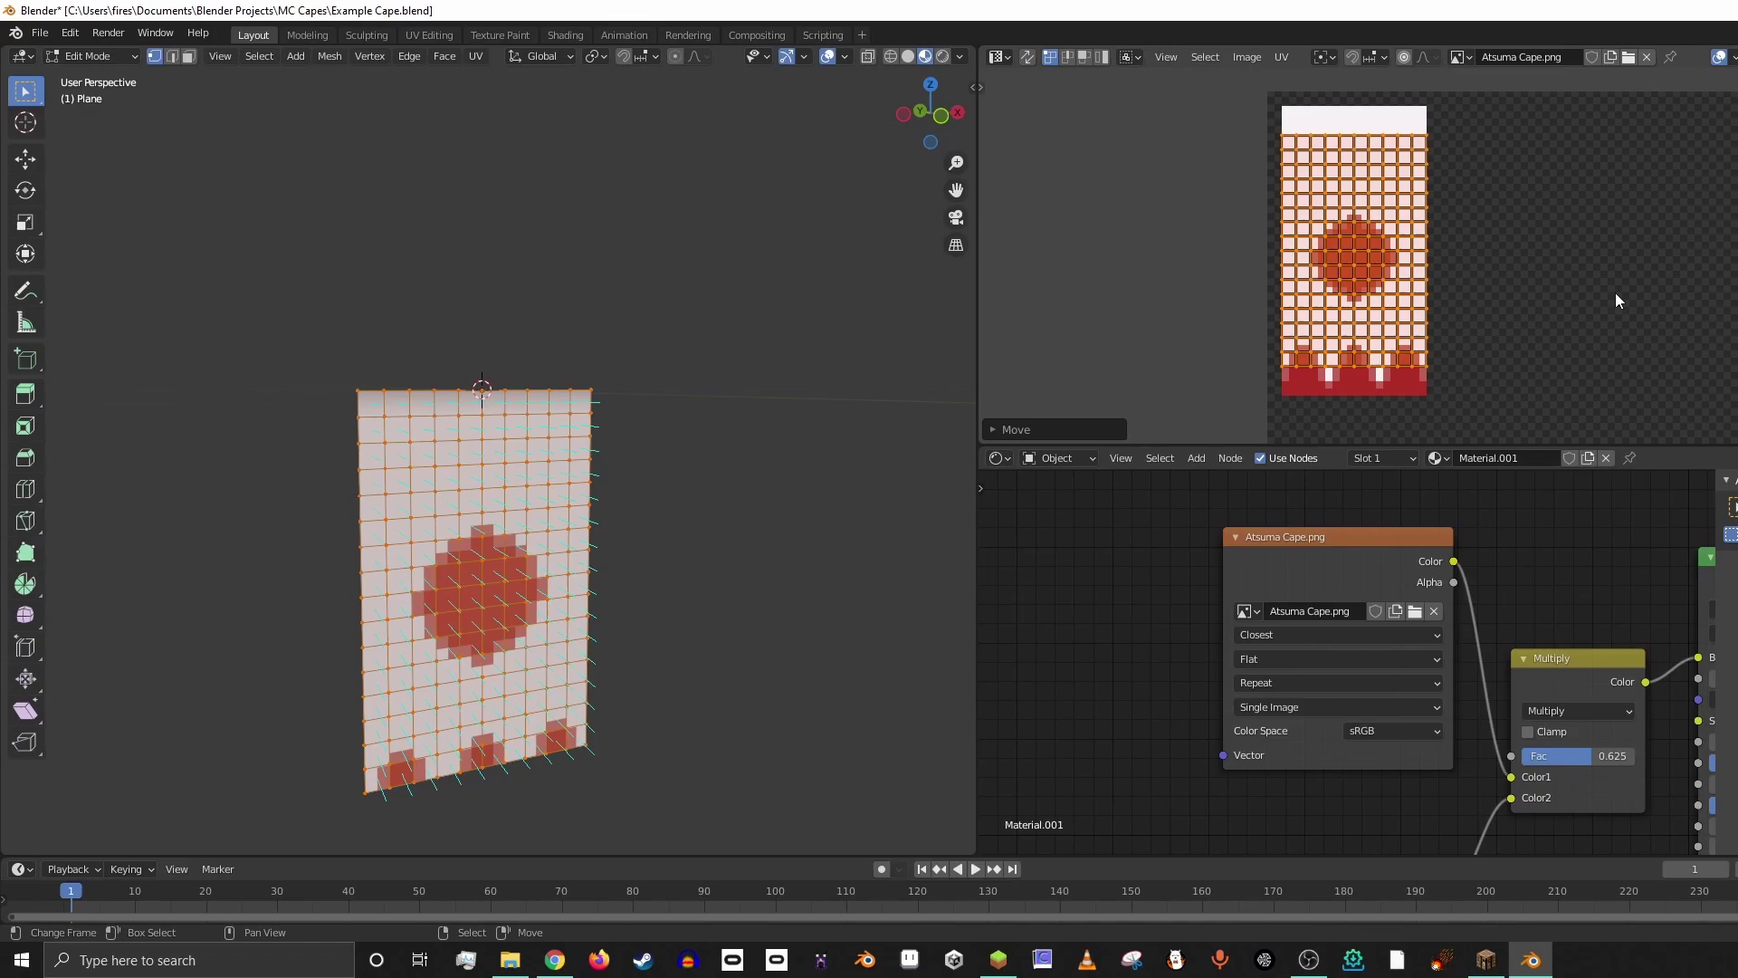
- Scale the cape's UVs about 1.24 times along Y to include the zigzag border
{"action": "key", "text": "s"}
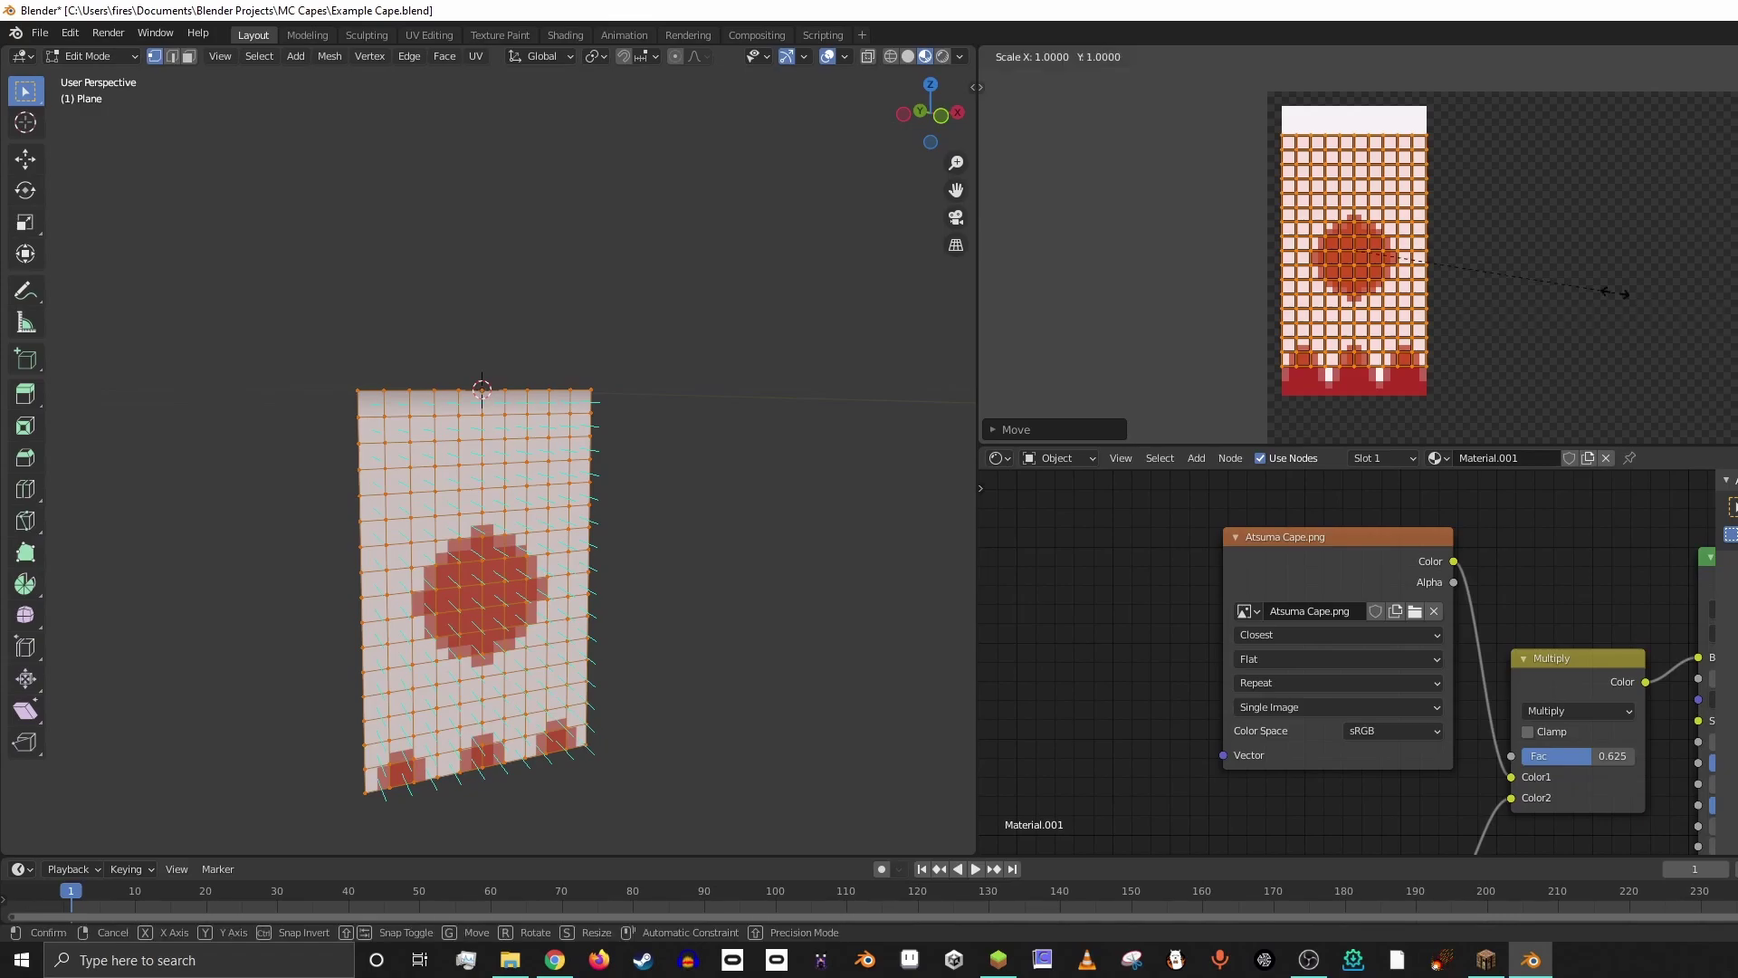
{"action": "key", "text": "y"}
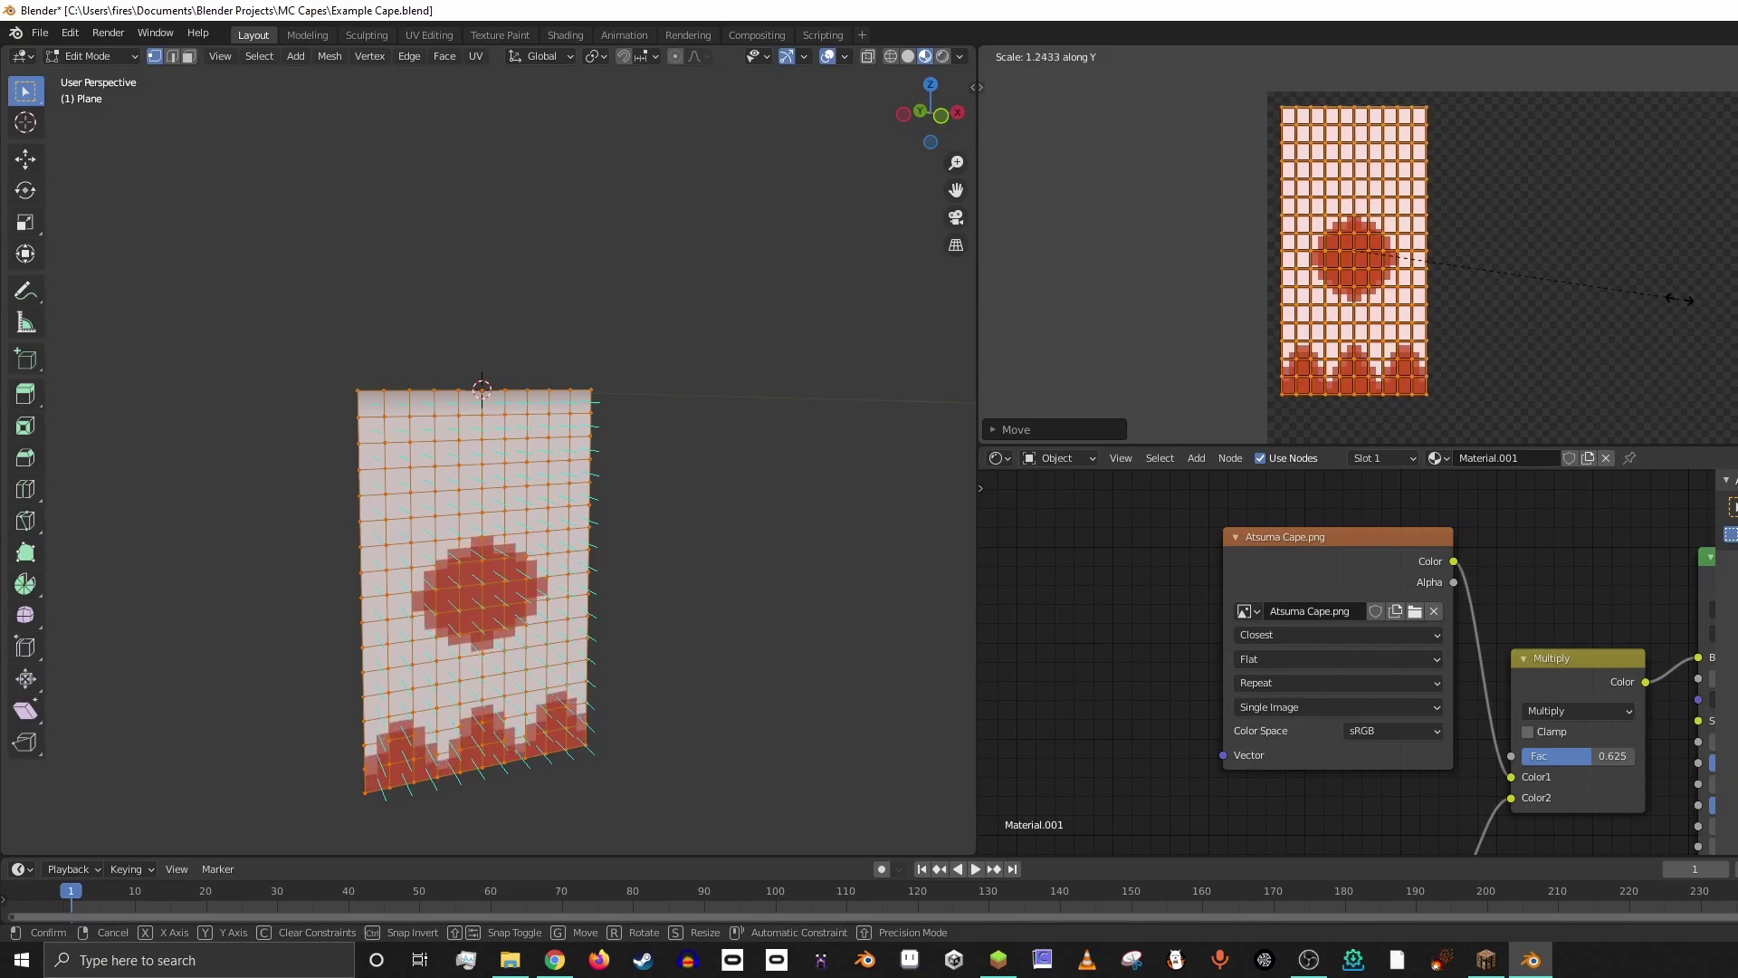
{"action": "left_click", "coordinate": [1681, 299]}
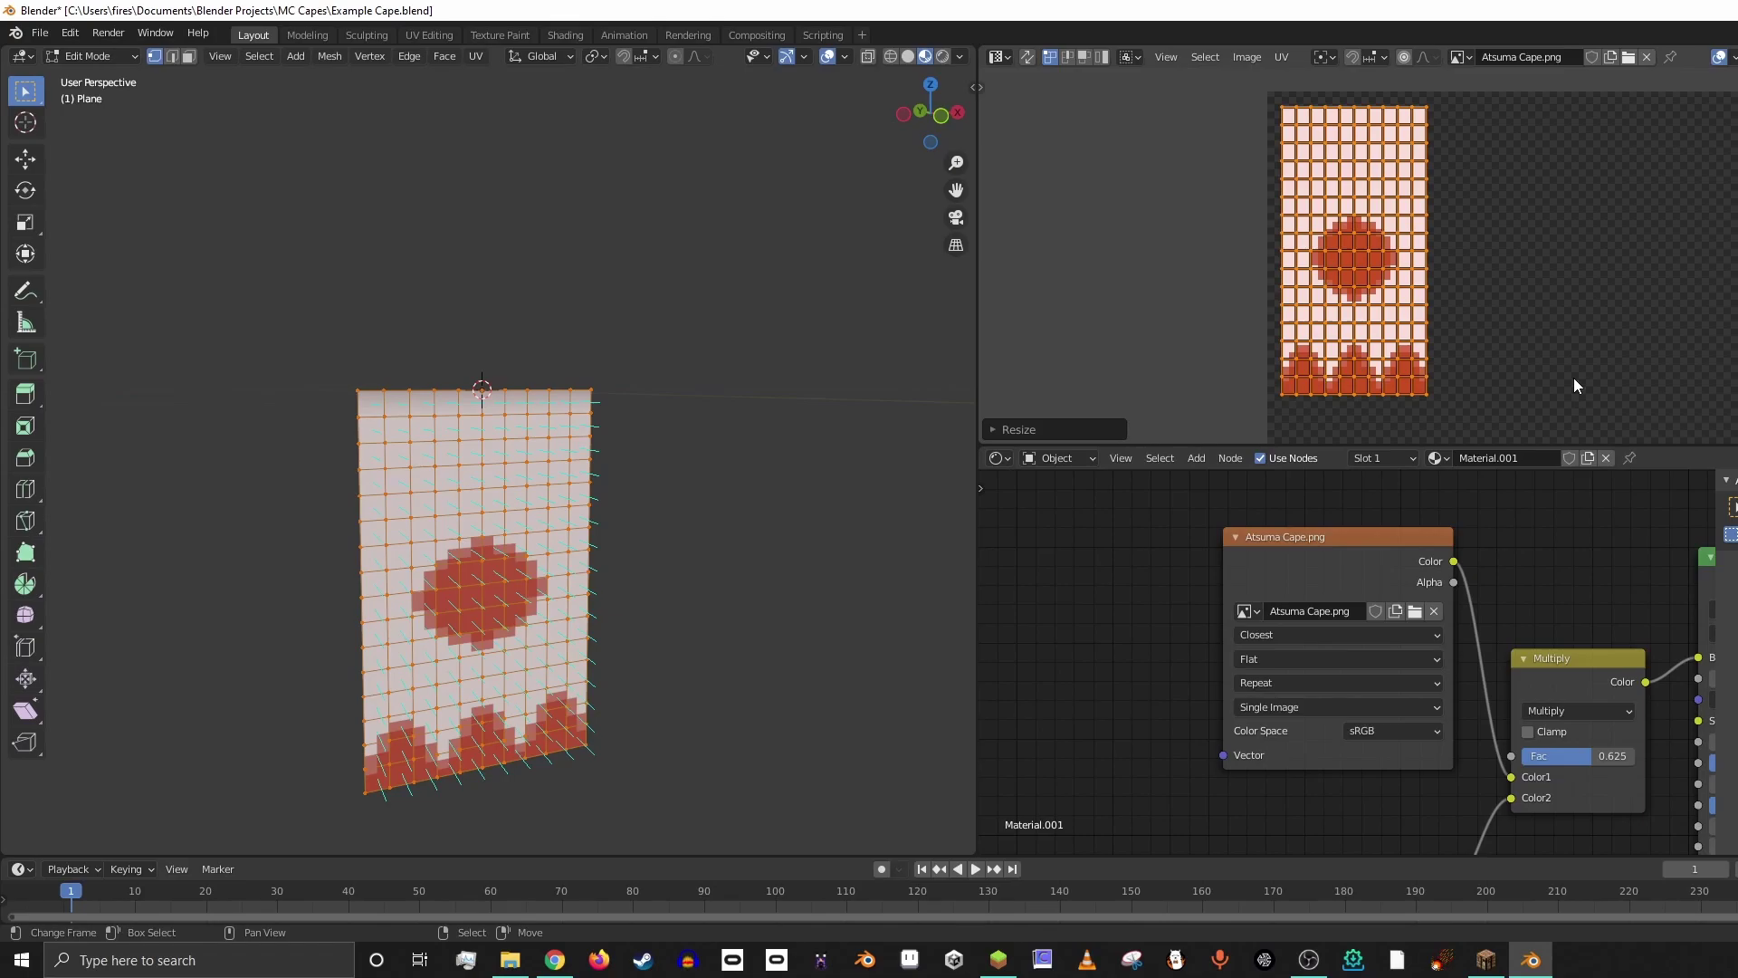
- Return to Object Mode and orbit around the textured cape to inspect it
{"action": "key", "text": "Tab"}
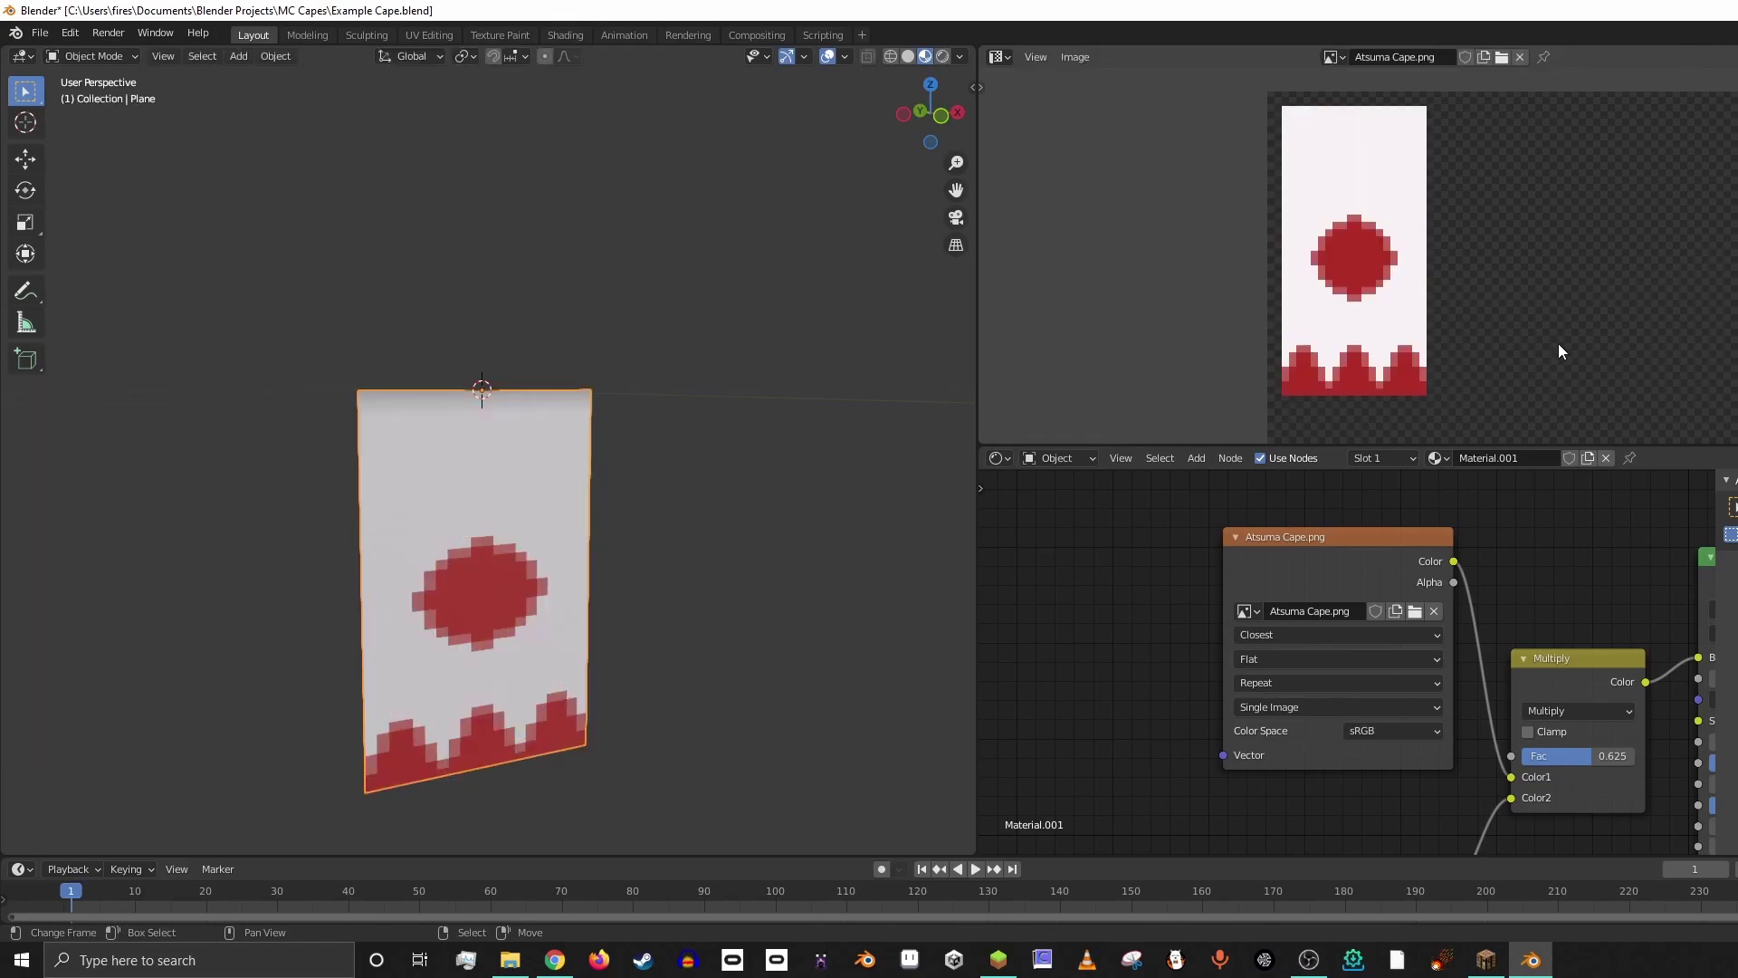
{"action": "middle_click_drag", "start_coordinate": [527, 645], "coordinate": [480, 557]}
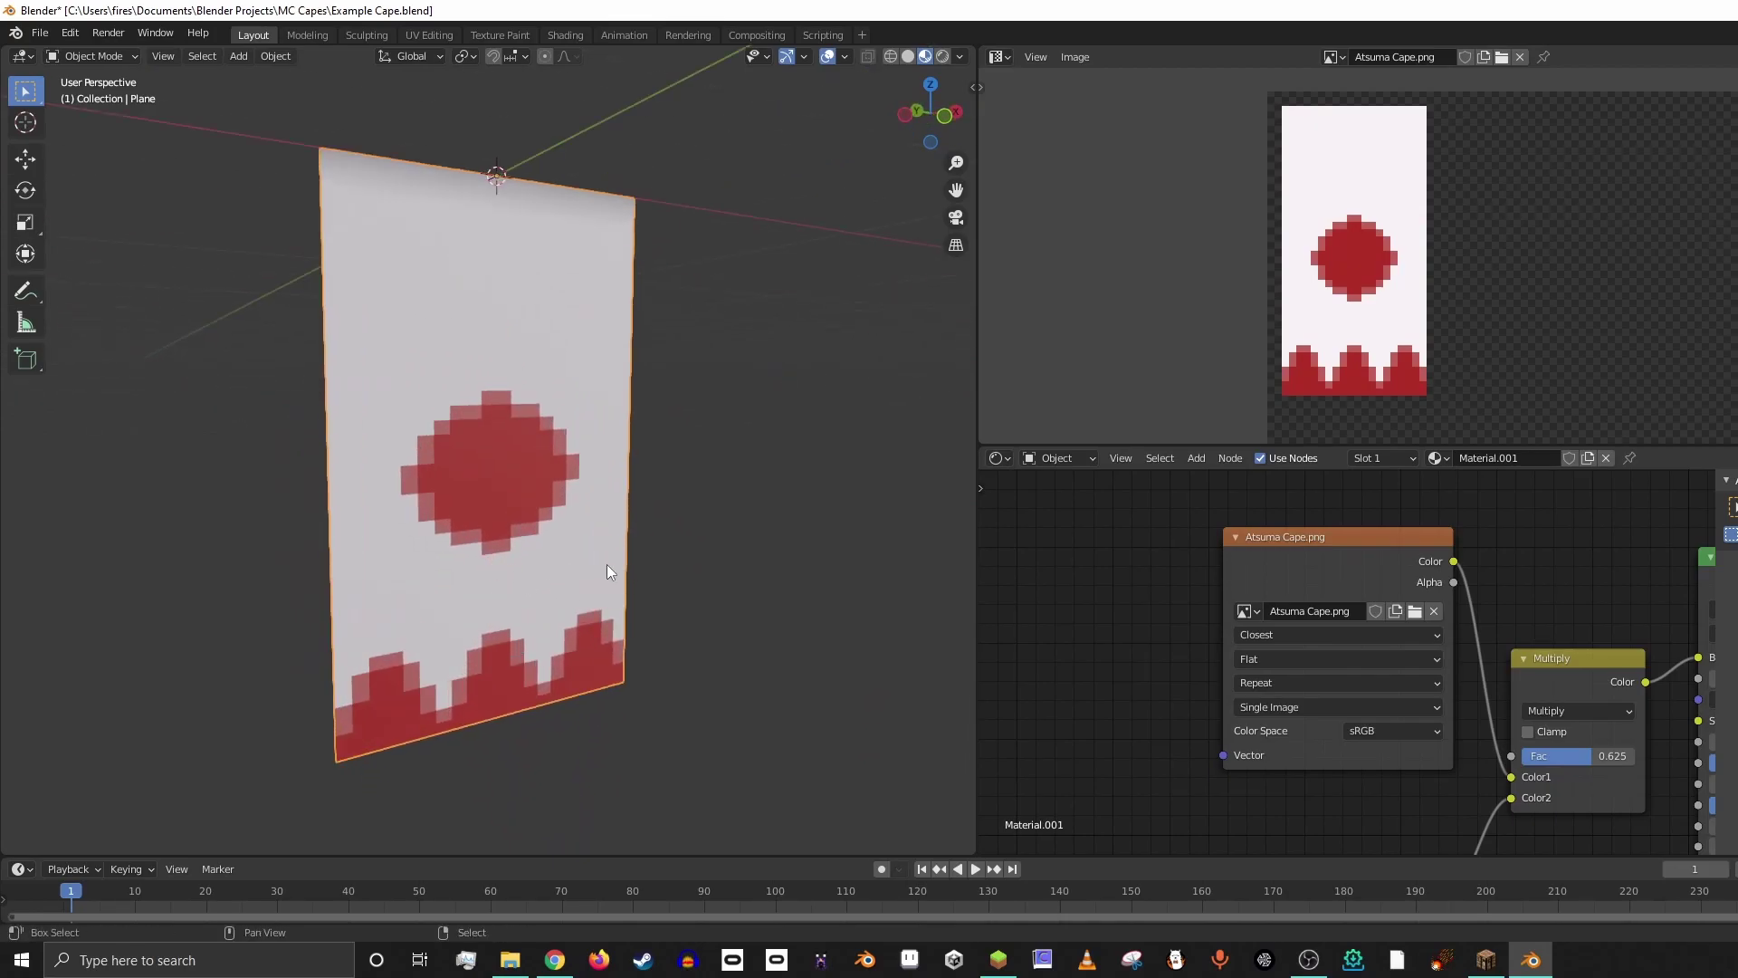
{"action": "mouse_move", "coordinate": [607, 564]}
{"action": "middle_mouse_down"}
{"action": "mouse_move", "coordinate": [485, 580]}
{"action": "mouse_move", "coordinate": [625, 572]}
{"action": "mouse_move", "coordinate": [584, 590]}
{"action": "middle_mouse_up"}
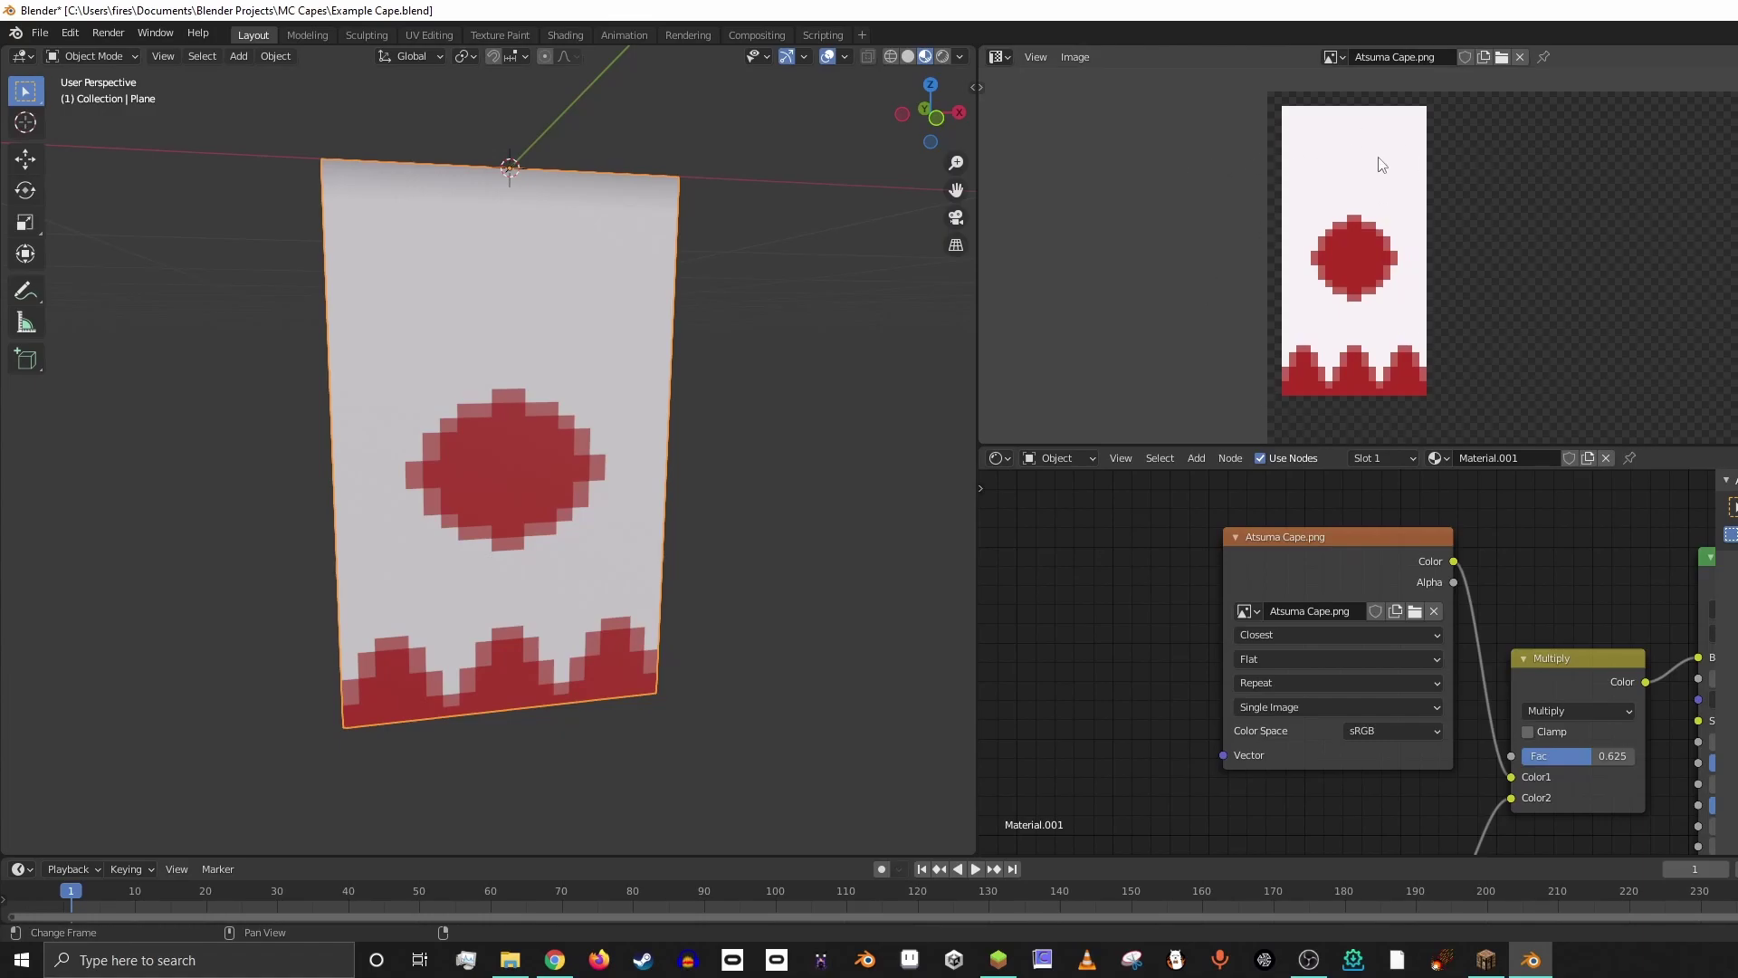
- Undo the earlier UV edits, re-move the UV island along Y, and exit Edit Mode
{"action": "key", "text": "Tab"}
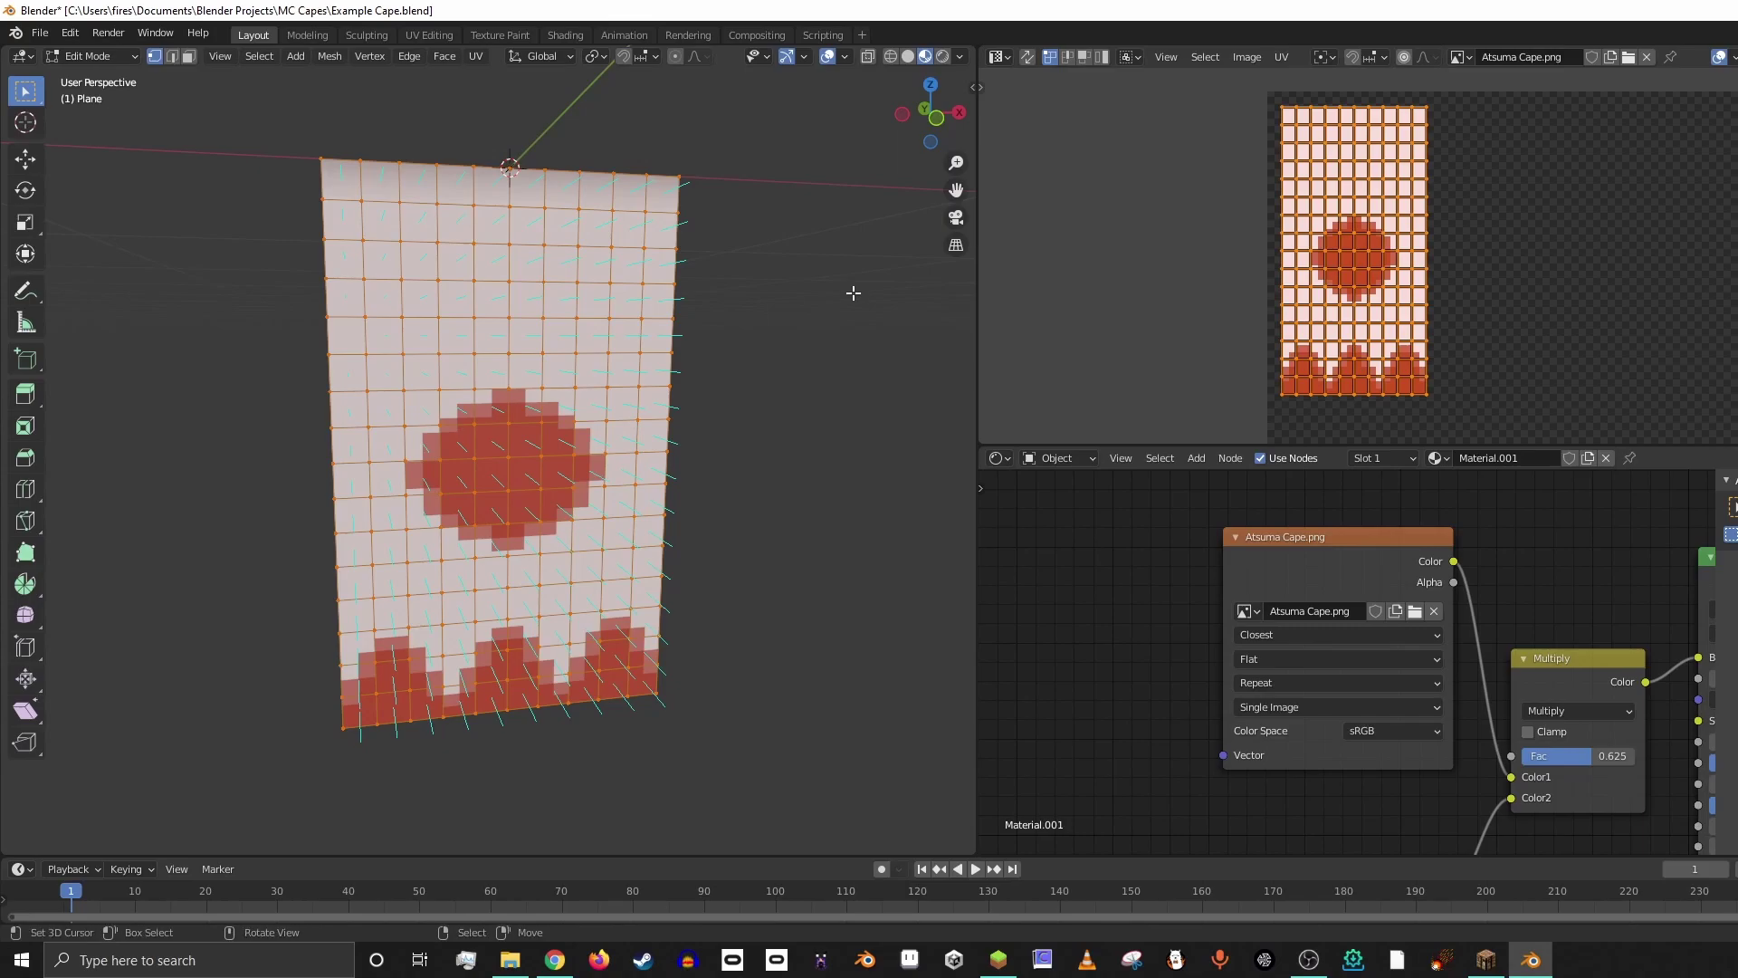
{"action": "key", "text": "Tab"}
{"action": "key", "text": "Tab"}
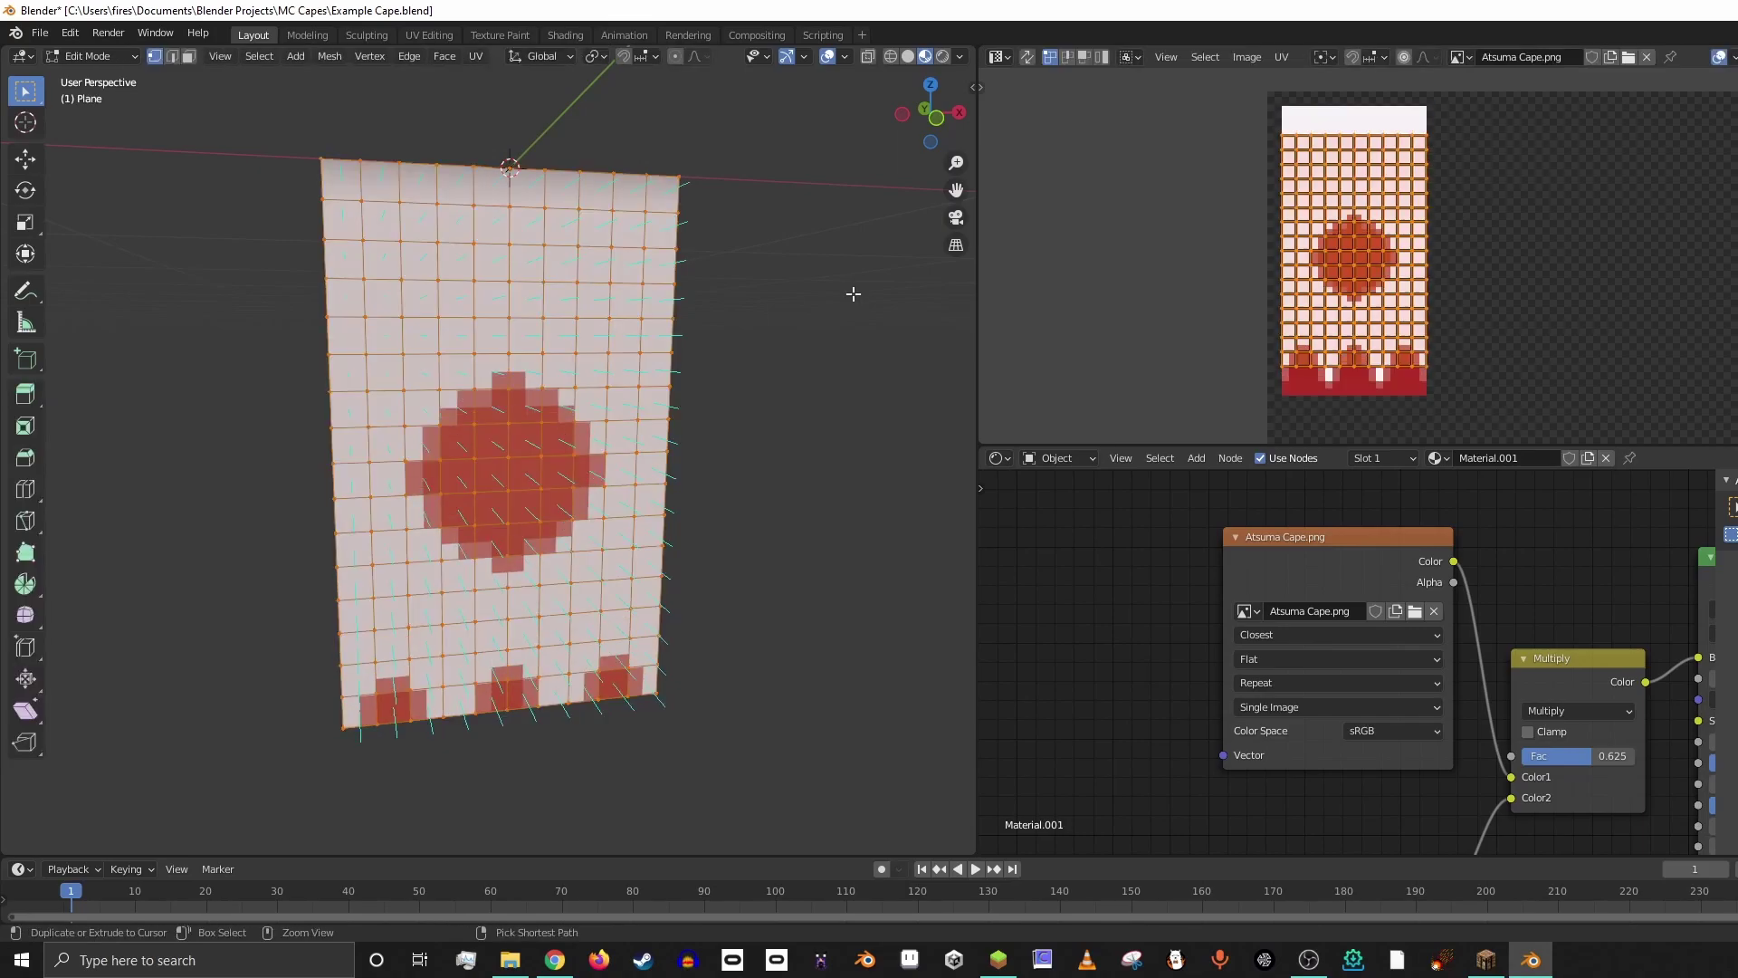
{"action": "key", "text": "ctrl+z"}
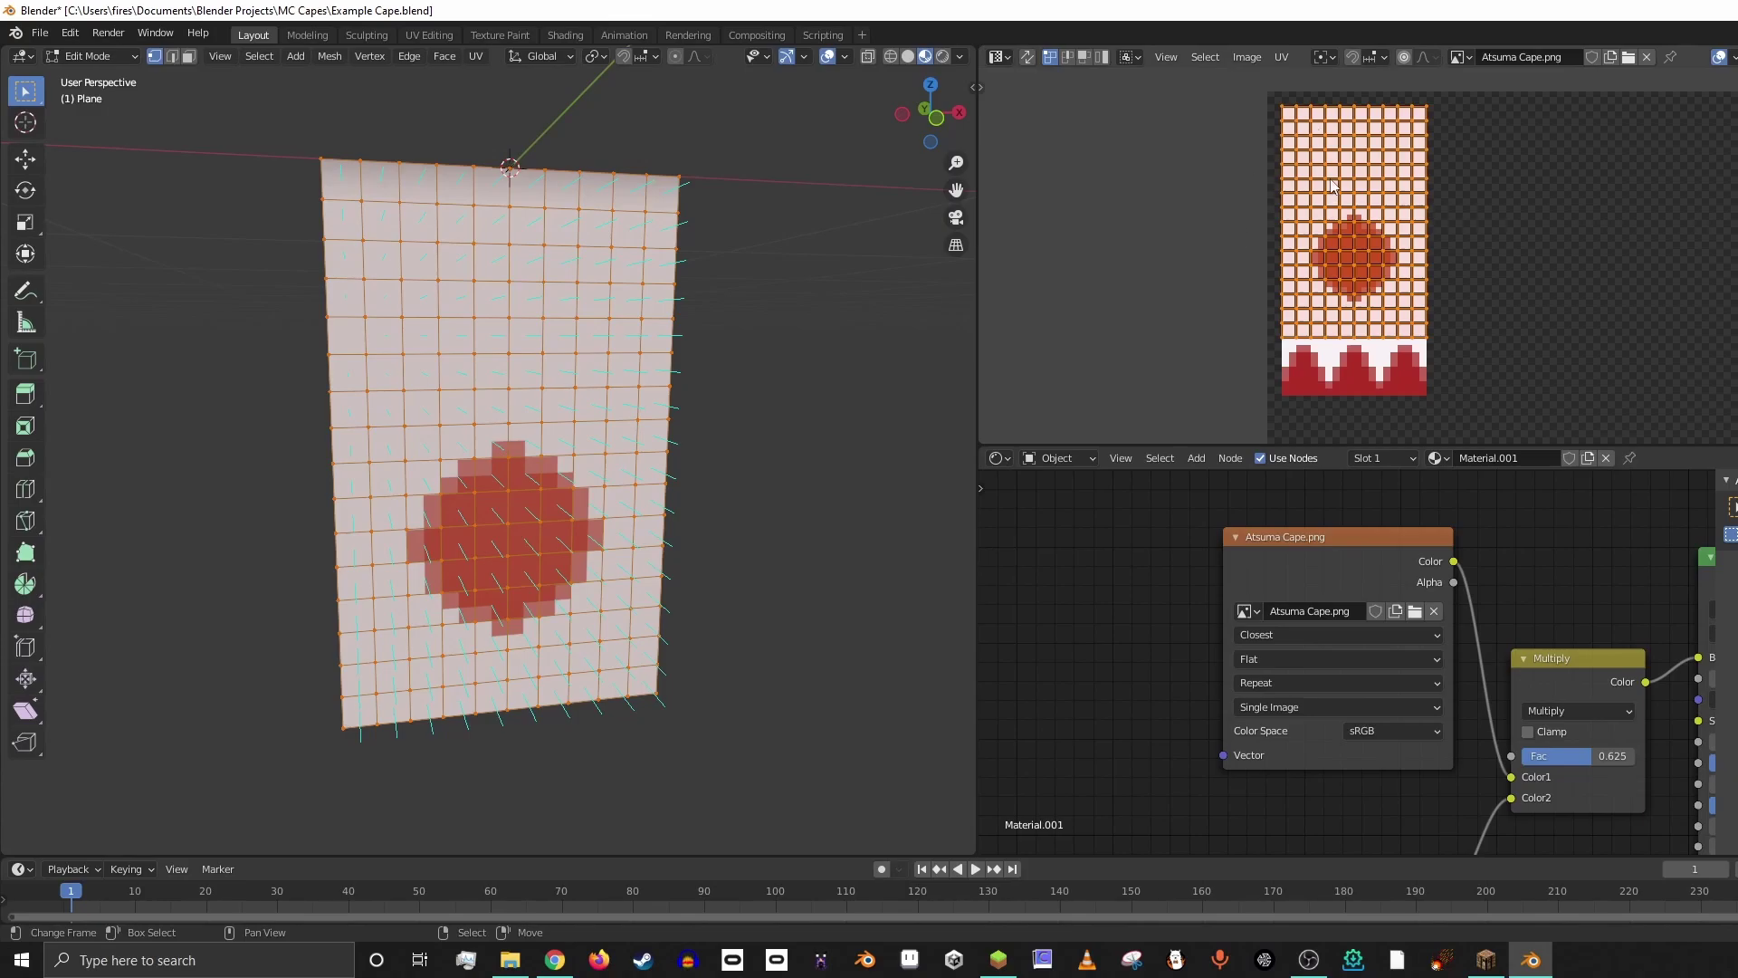
{"action": "key", "text": "g"}
{"action": "key", "text": "y"}
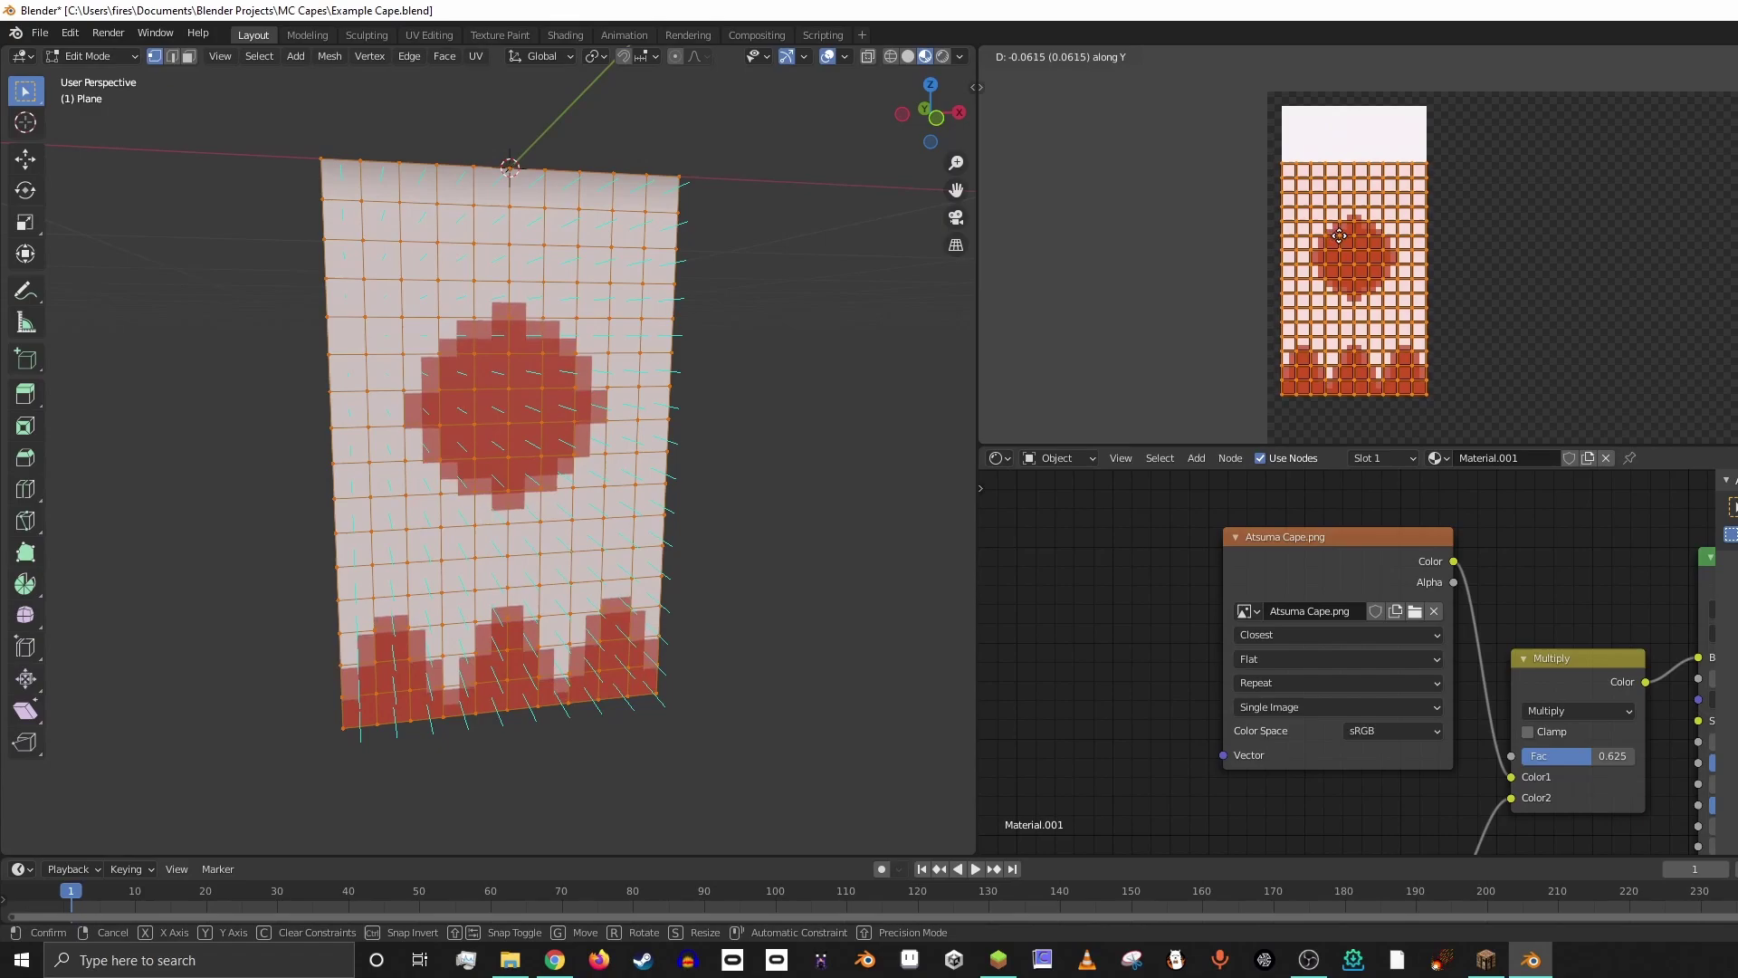
{"action": "left_click", "coordinate": [1339, 235]}
{"action": "key", "text": "Tab"}
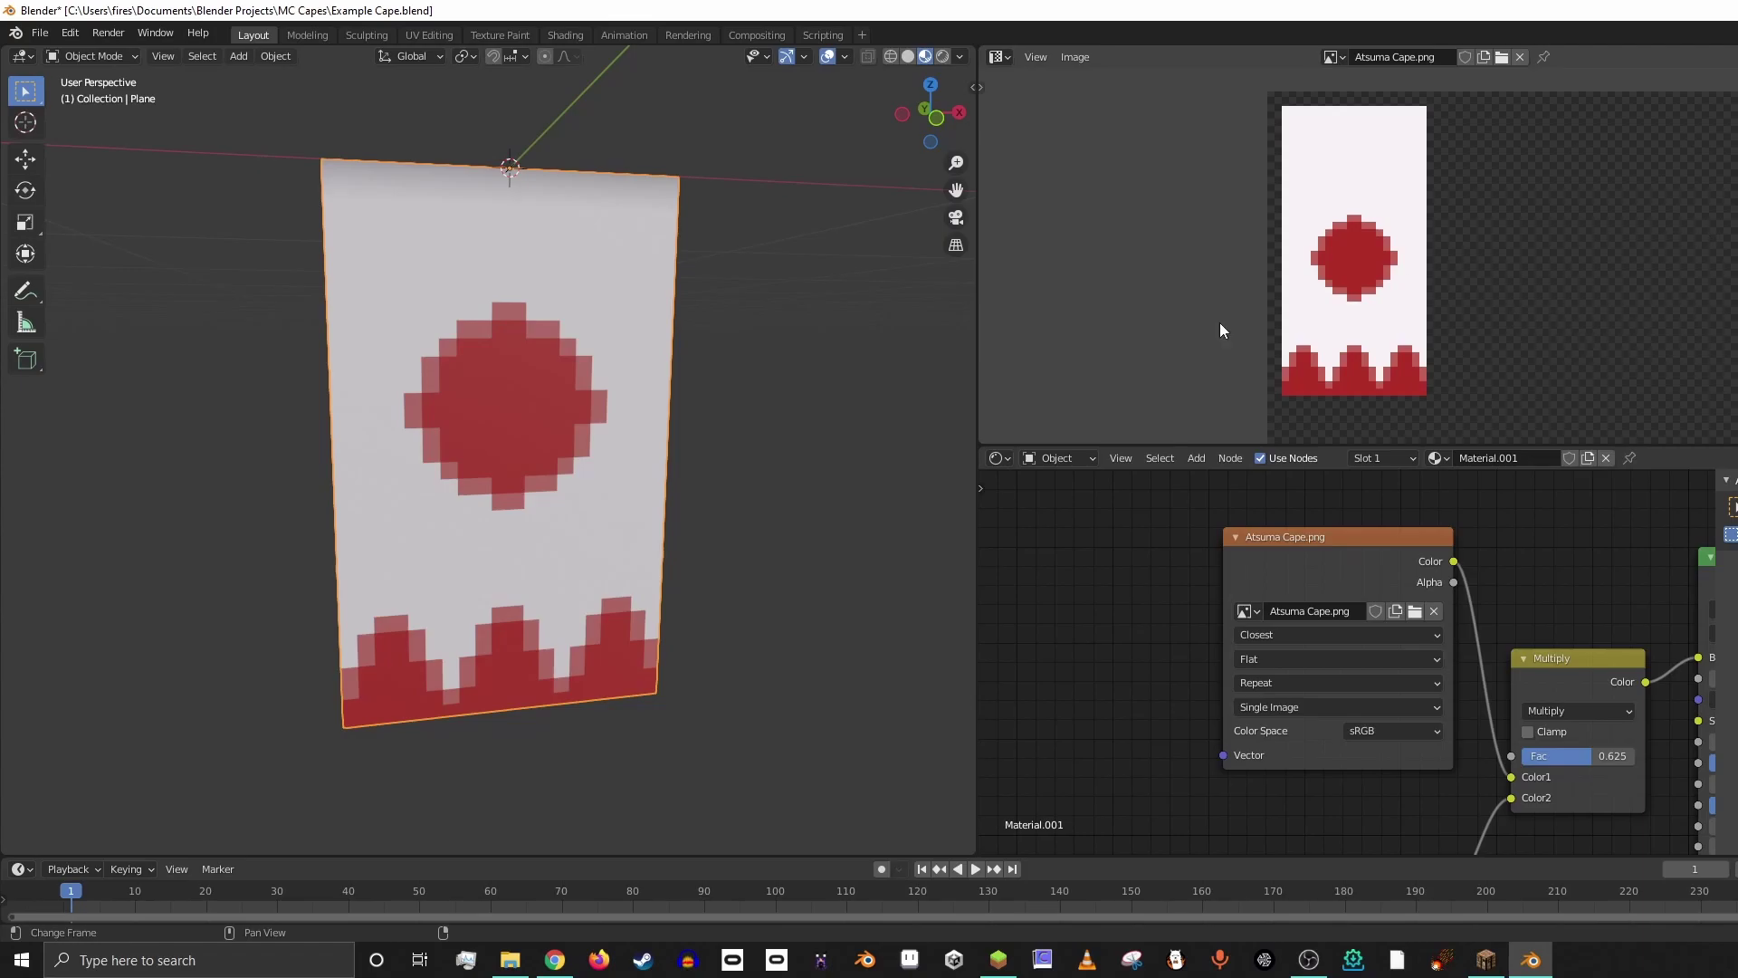
{"action": "scroll", "coordinate": [260, 559], "scroll_direction": "down", "scroll_amount": 3}
{"action": "middle_click_drag", "start_coordinate": [259, 558], "coordinate": [391, 541]}
{"action": "scroll", "coordinate": [461, 508], "scroll_direction": "up", "scroll_amount": 2}
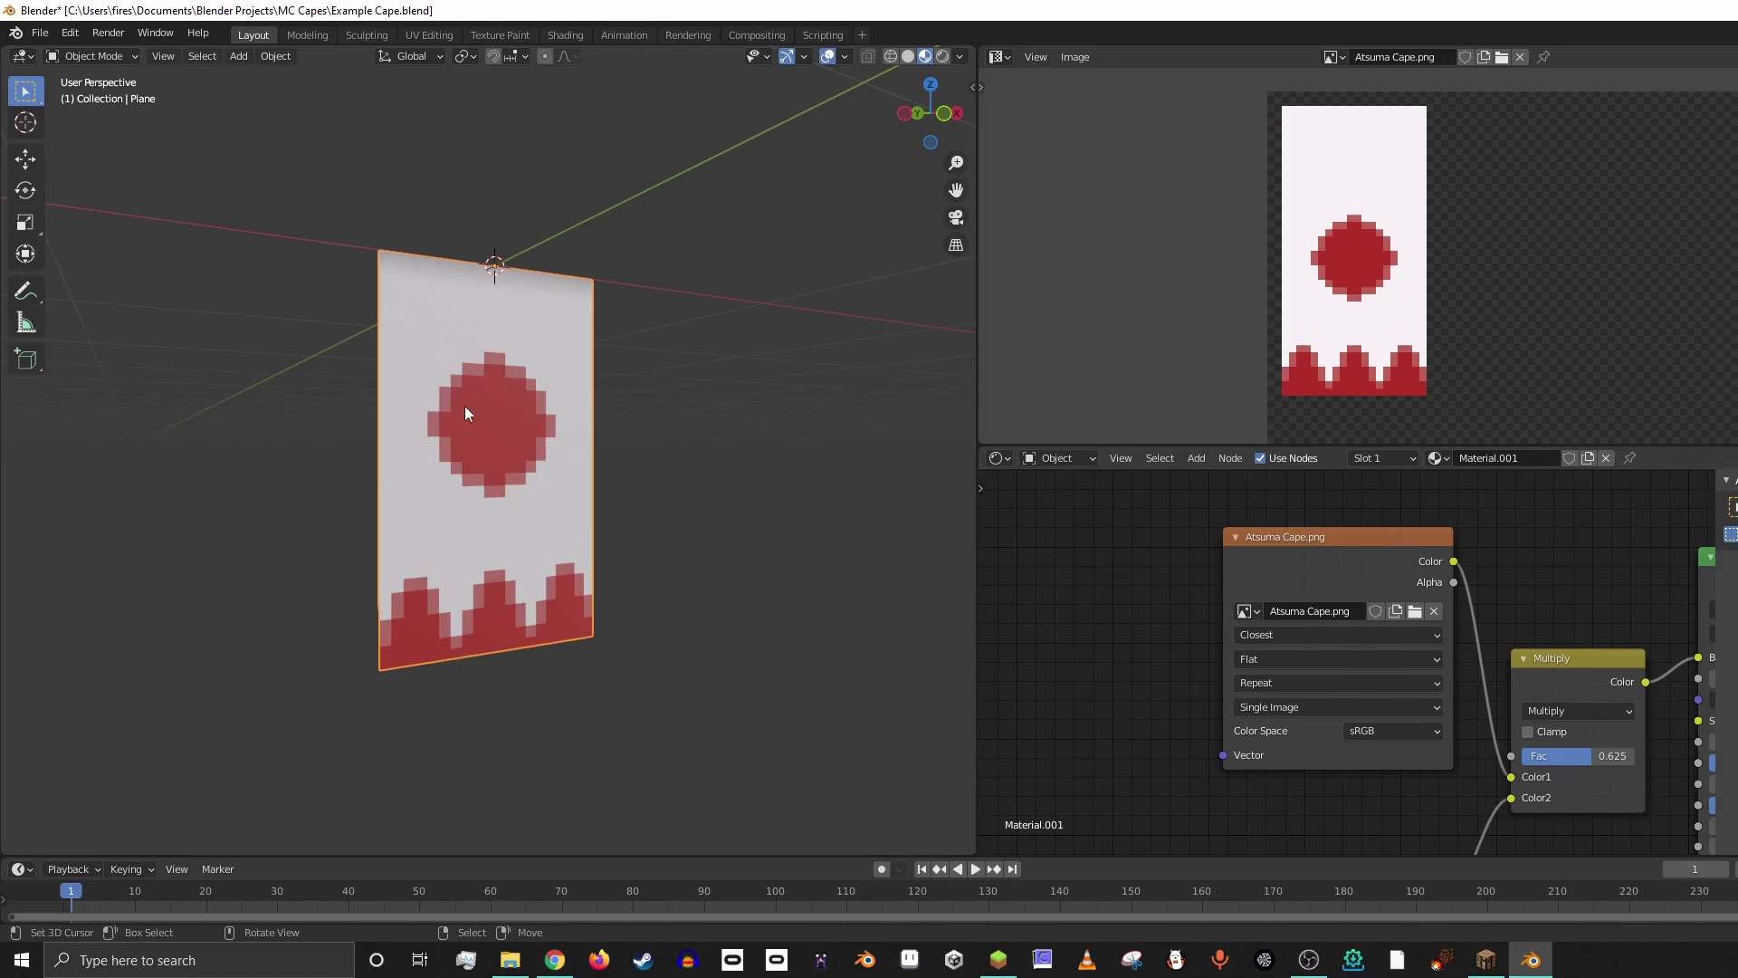
- Apply all transforms to the cape and open File > Export at Collada (.dae)
{"action": "key", "text": "ctrl+a"}
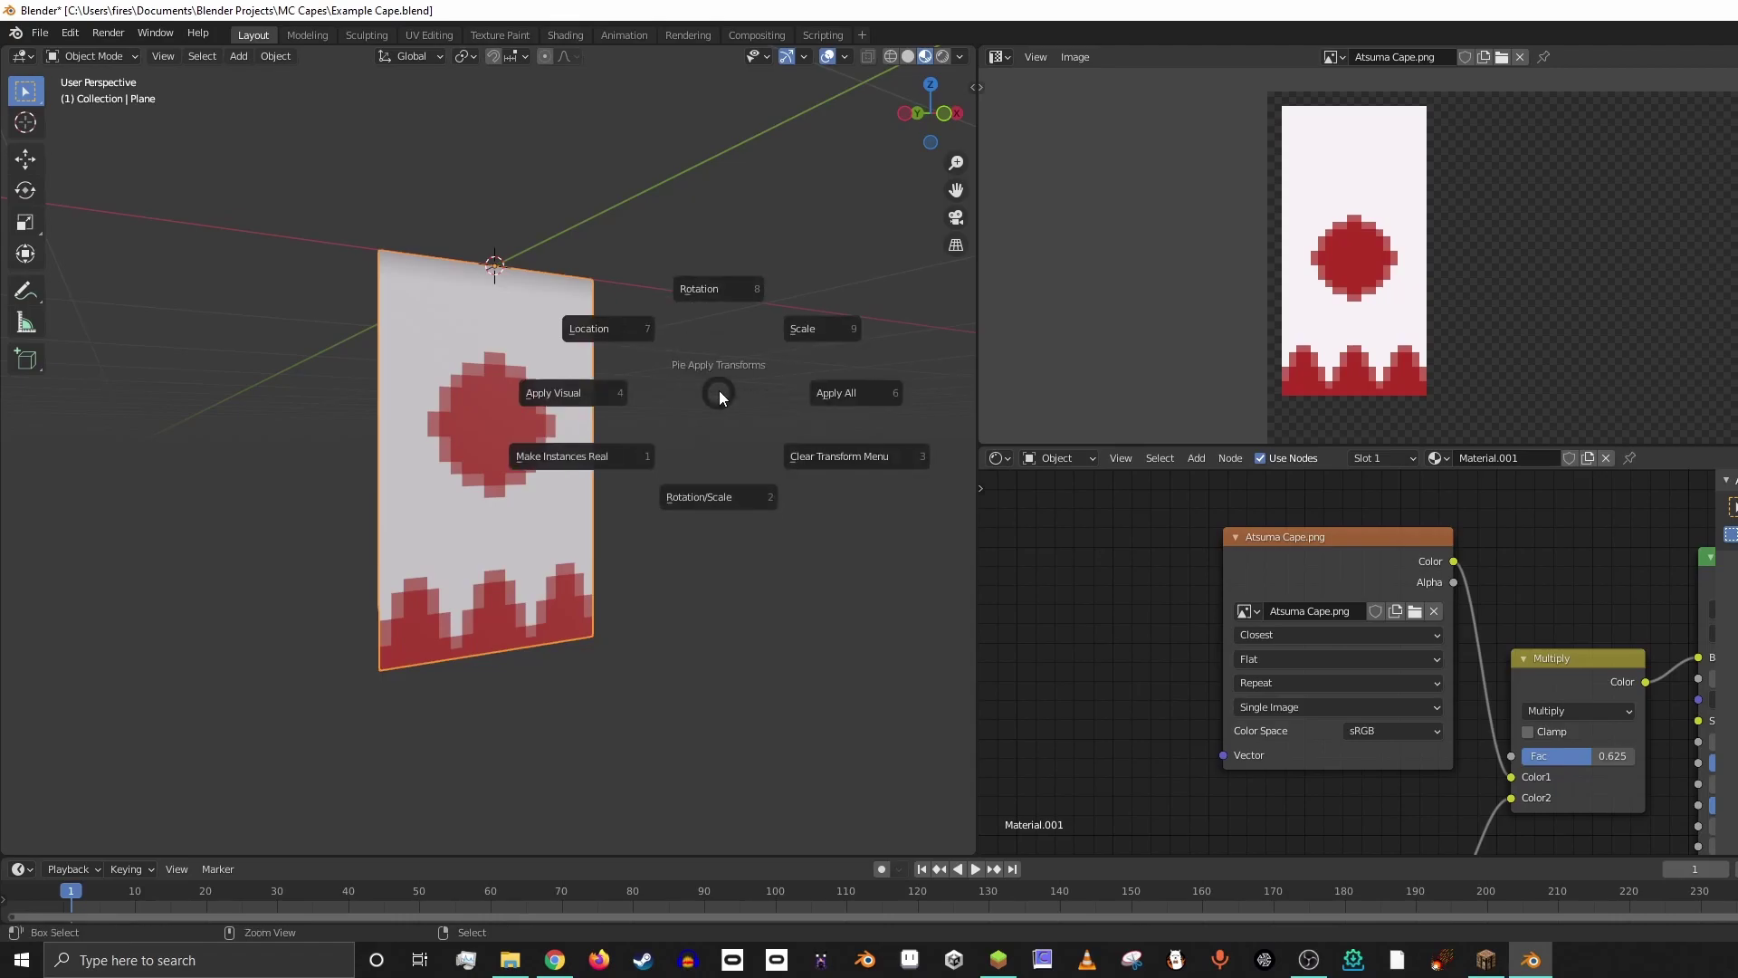
{"action": "left_click", "coordinate": [830, 394]}
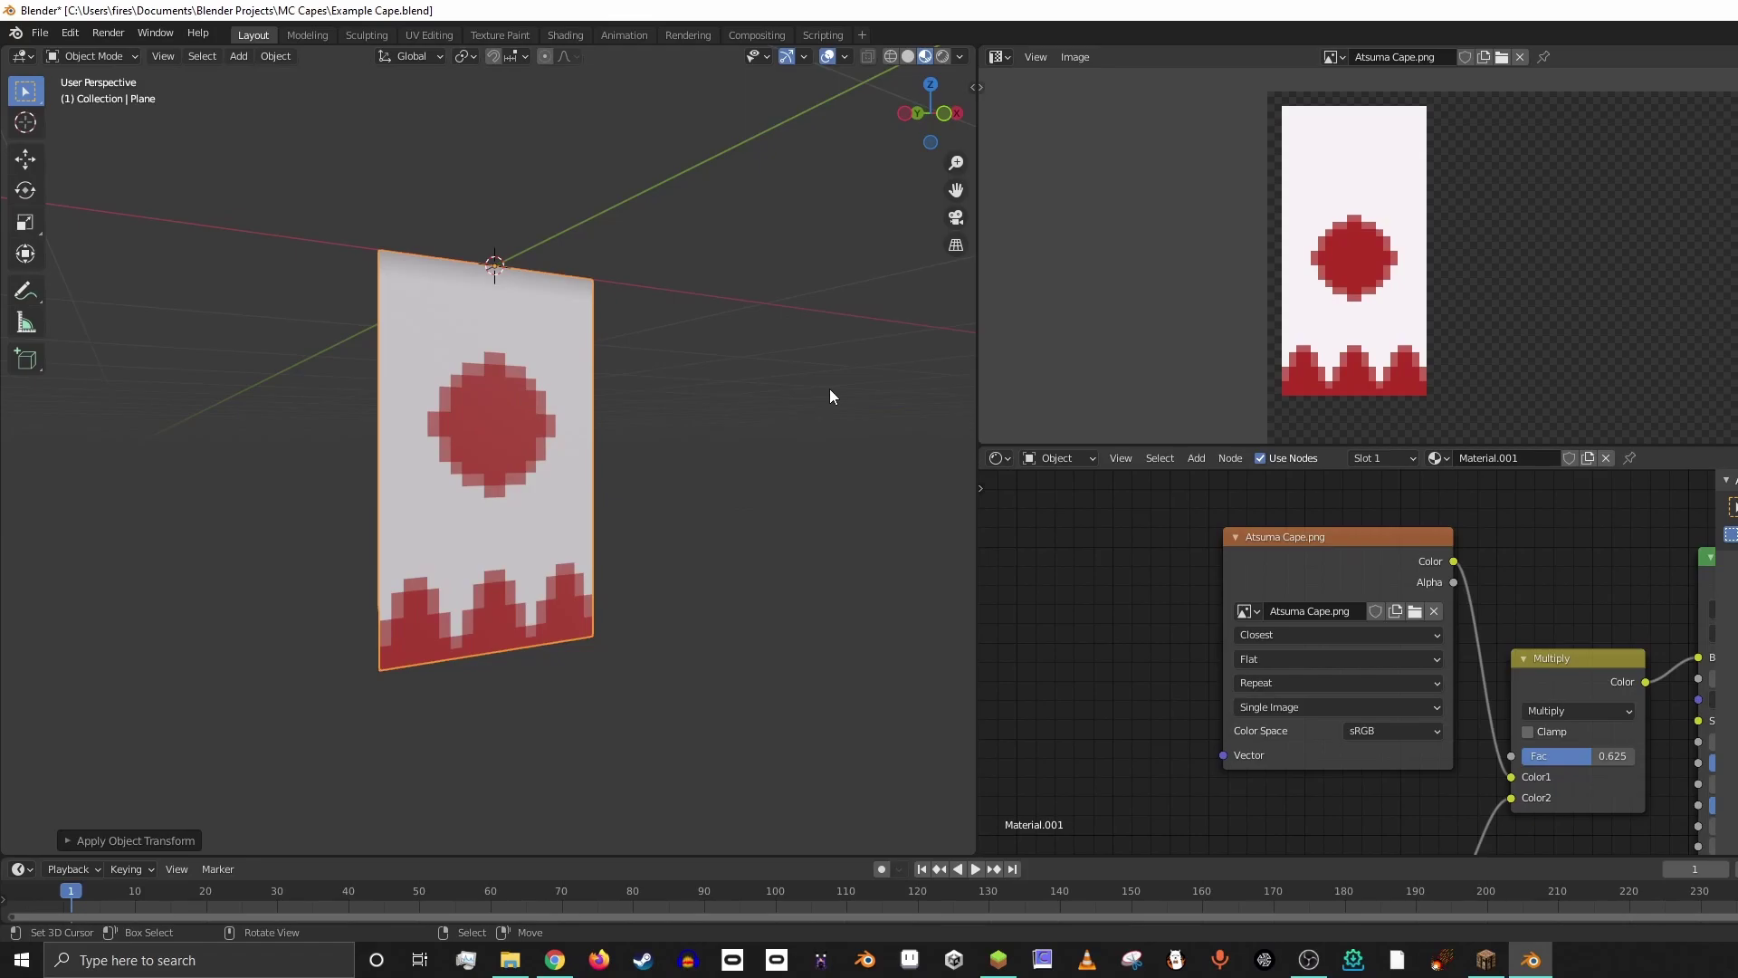
{"action": "middle_click_drag", "start_coordinate": [471, 308], "coordinate": [491, 378]}
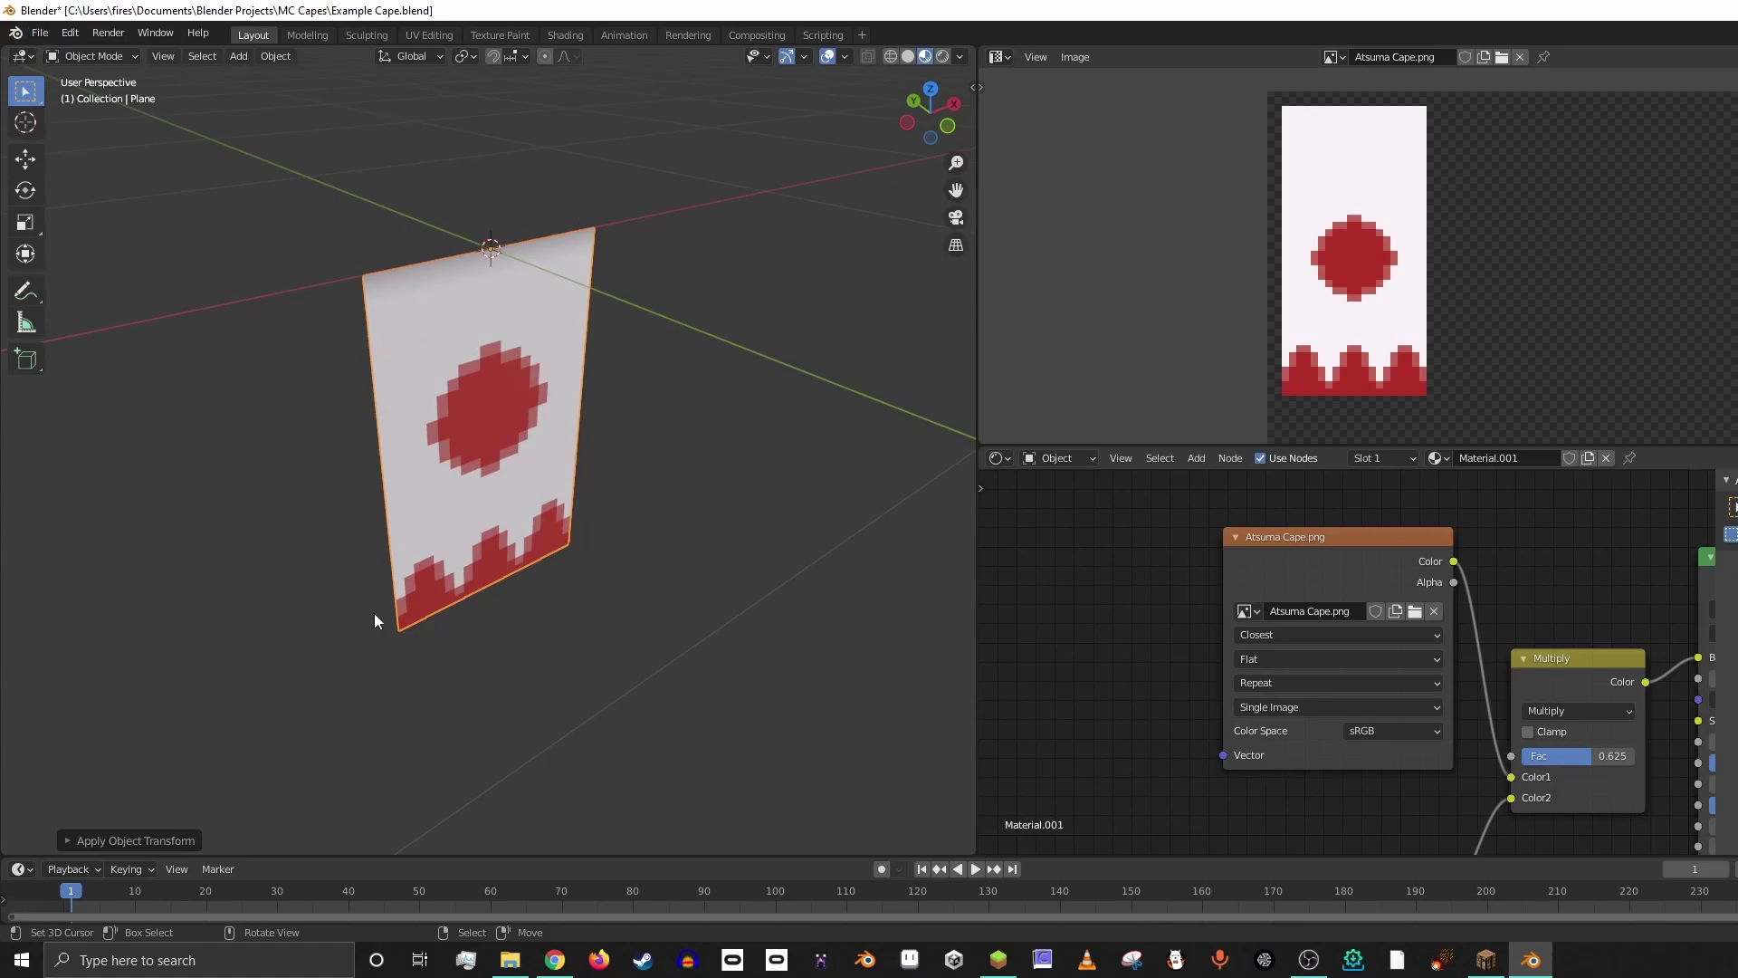
{"action": "left_click", "coordinate": [40, 33]}
{"action": "mouse_move", "coordinate": [145, 302]}
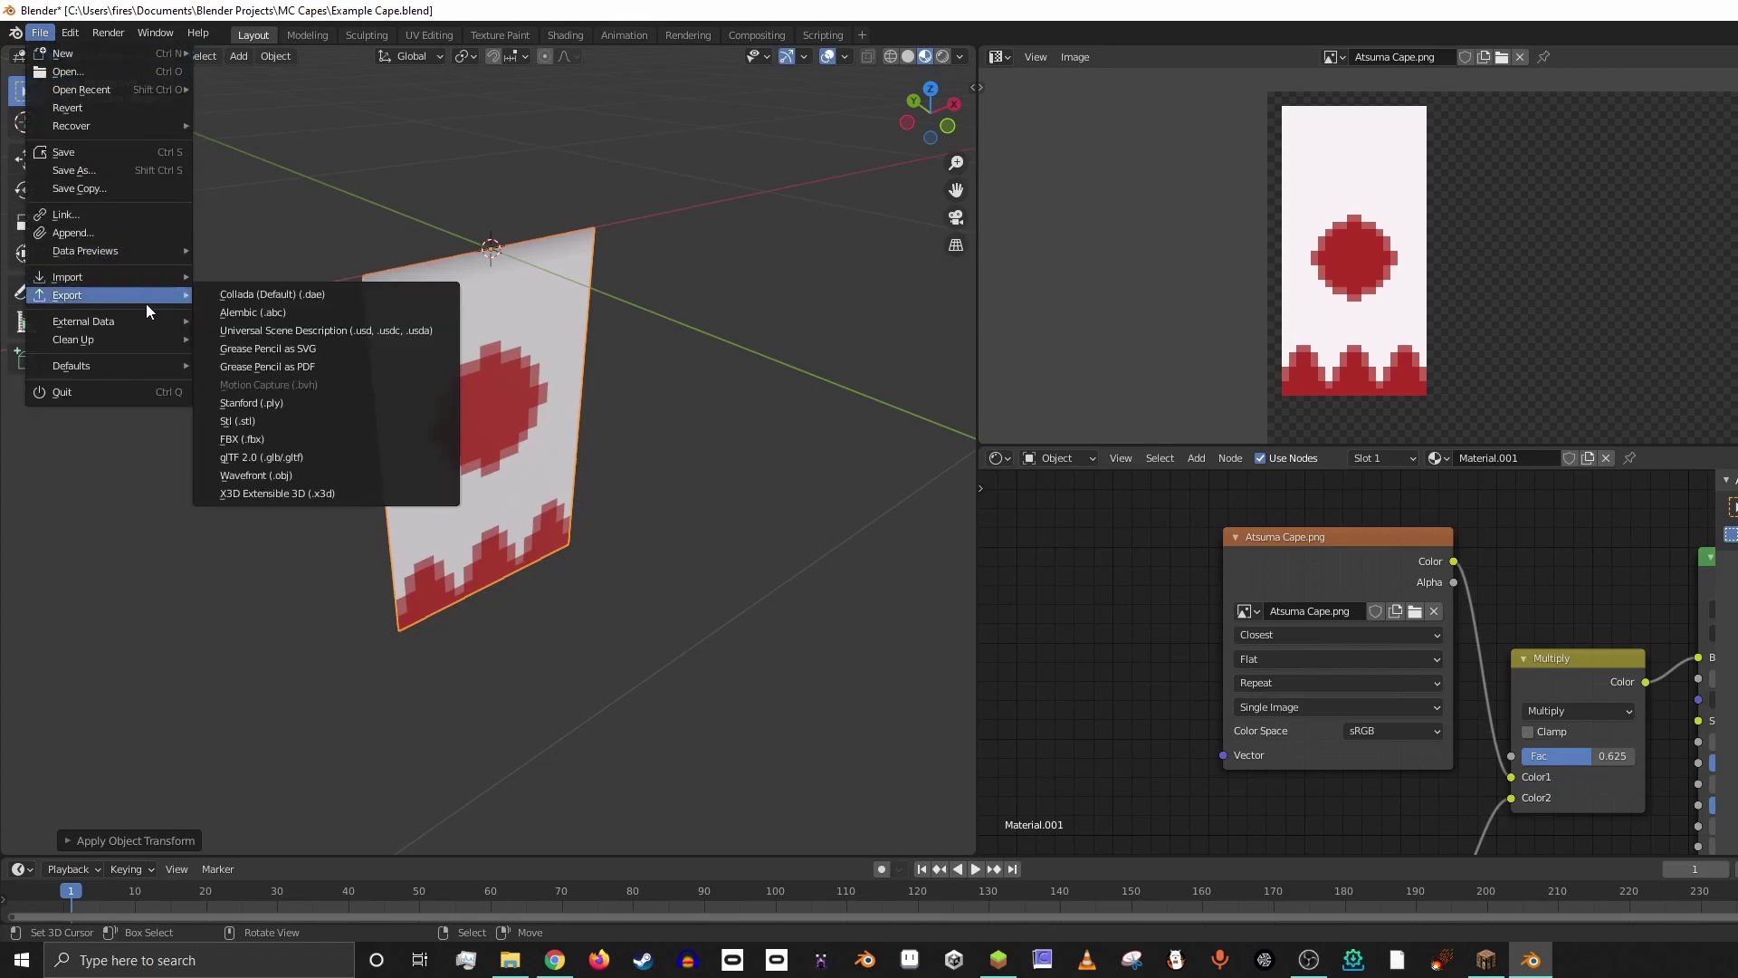
- Start a Collada (.dae) export and create and enter a new TutCape folder under MC Capes
{"action": "left_click", "coordinate": [252, 293]}
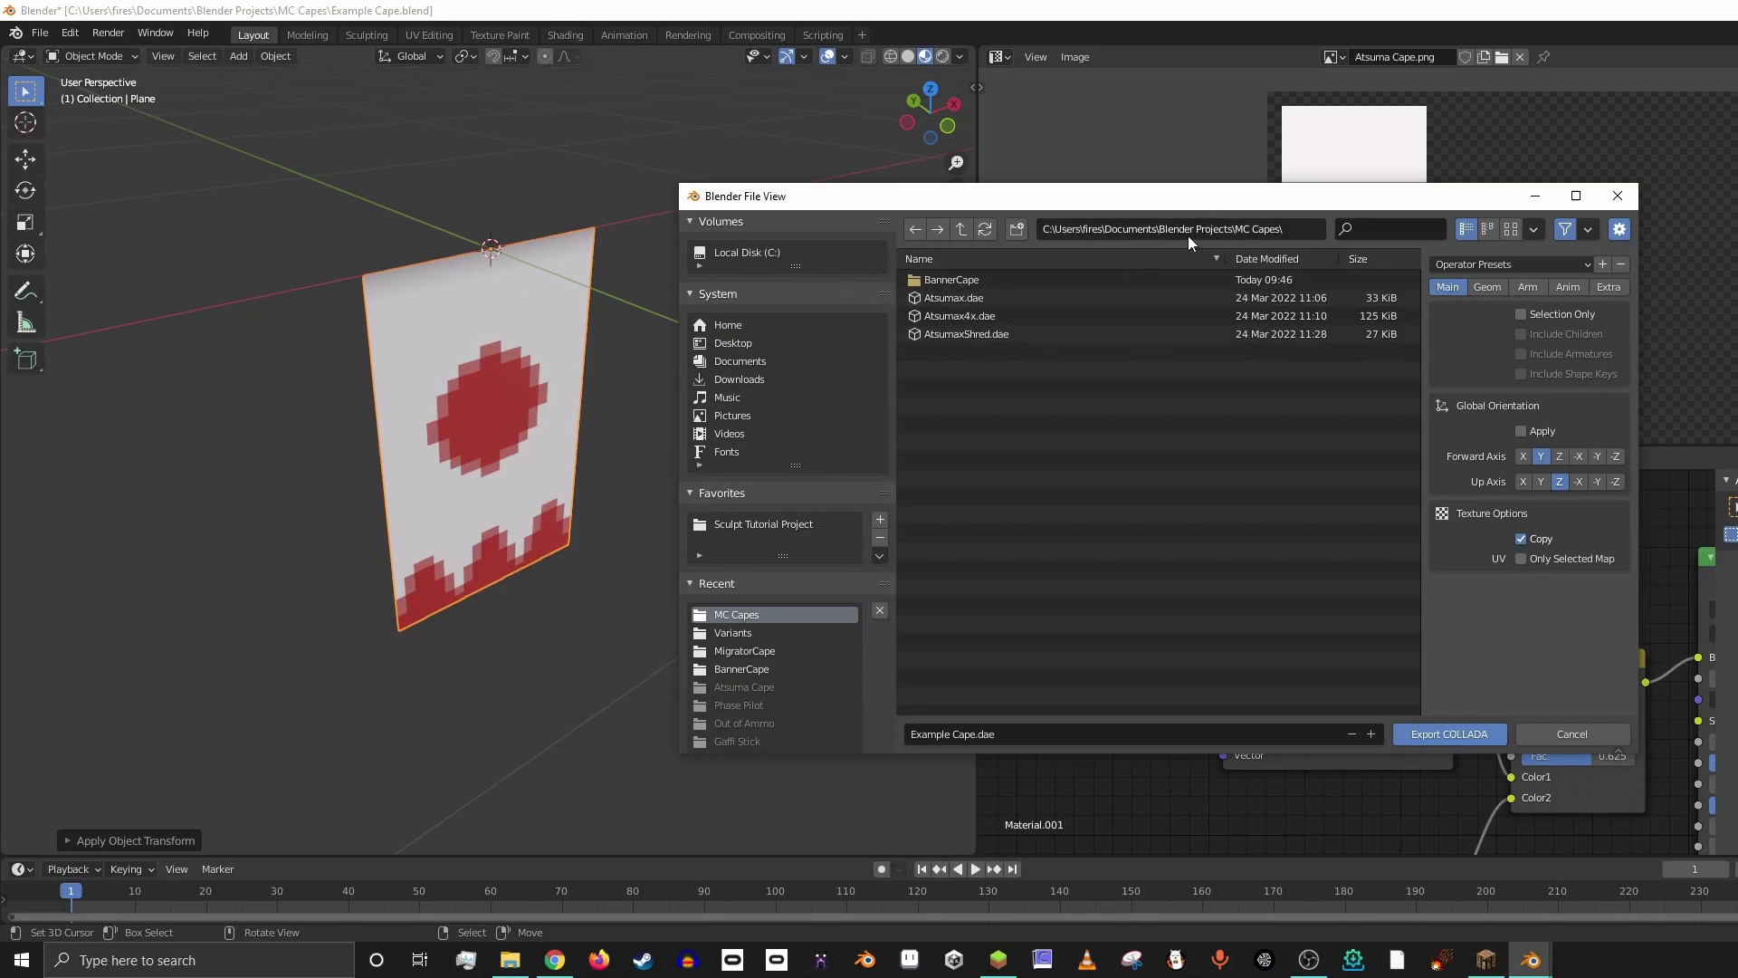
{"action": "left_click", "coordinate": [1016, 229]}
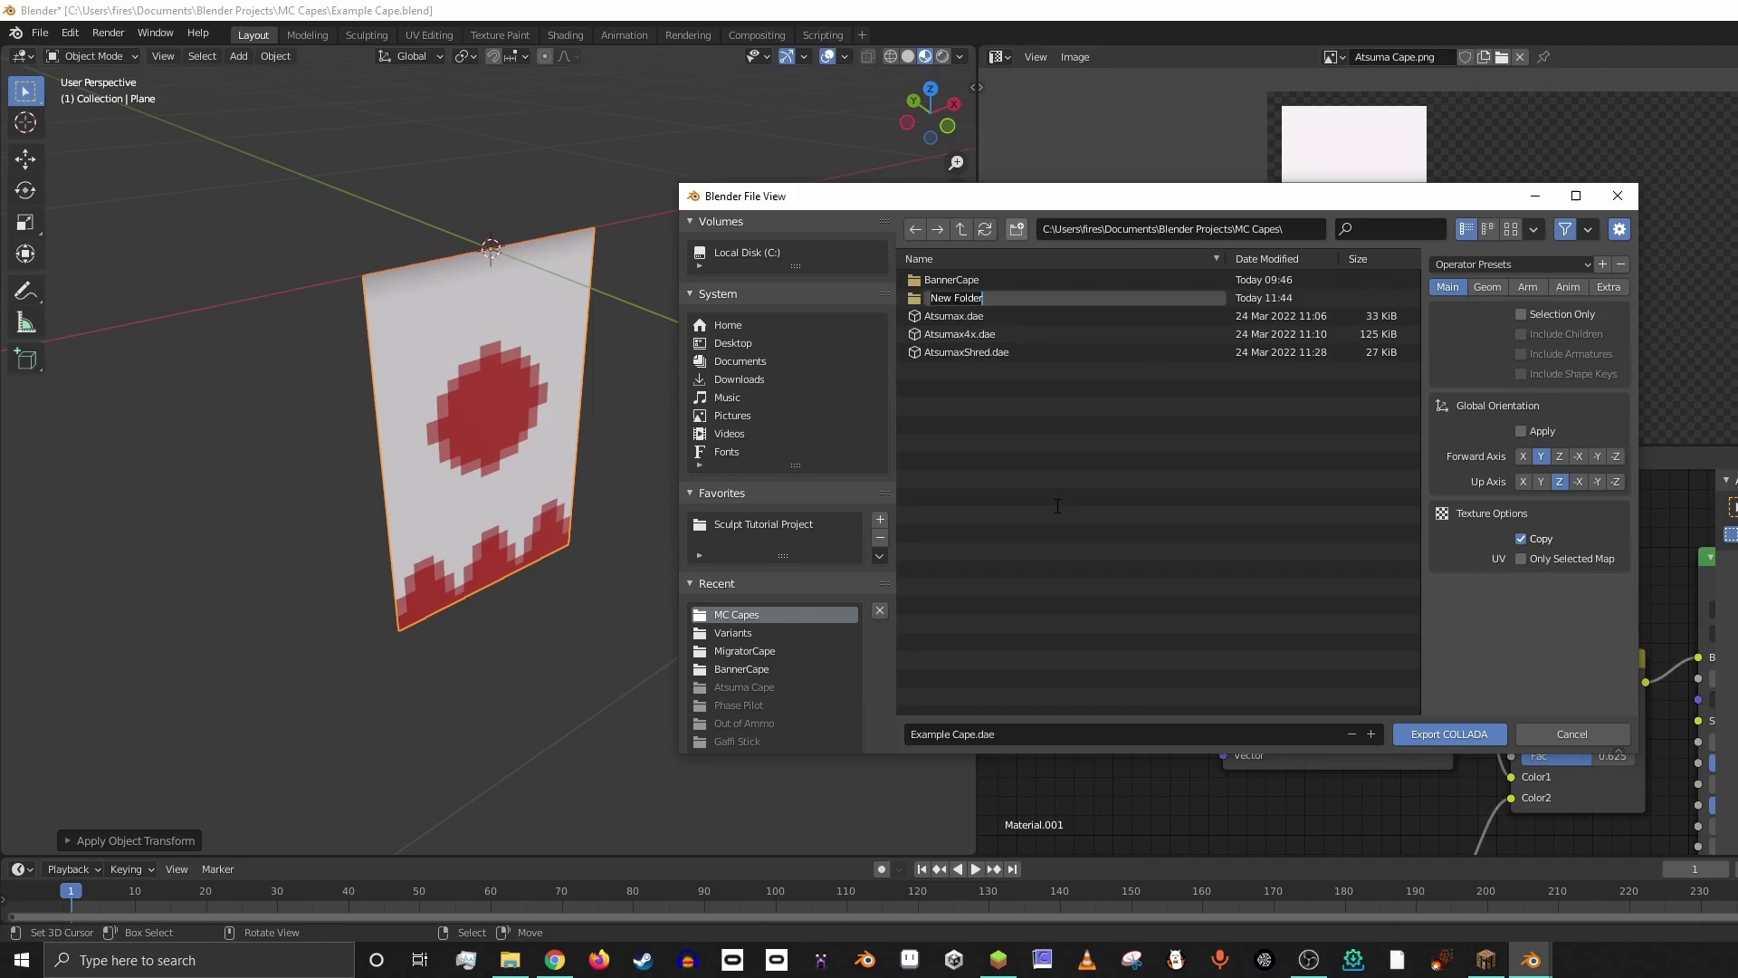
{"action": "type", "text": "TutCape"}
{"action": "key", "text": "Return"}
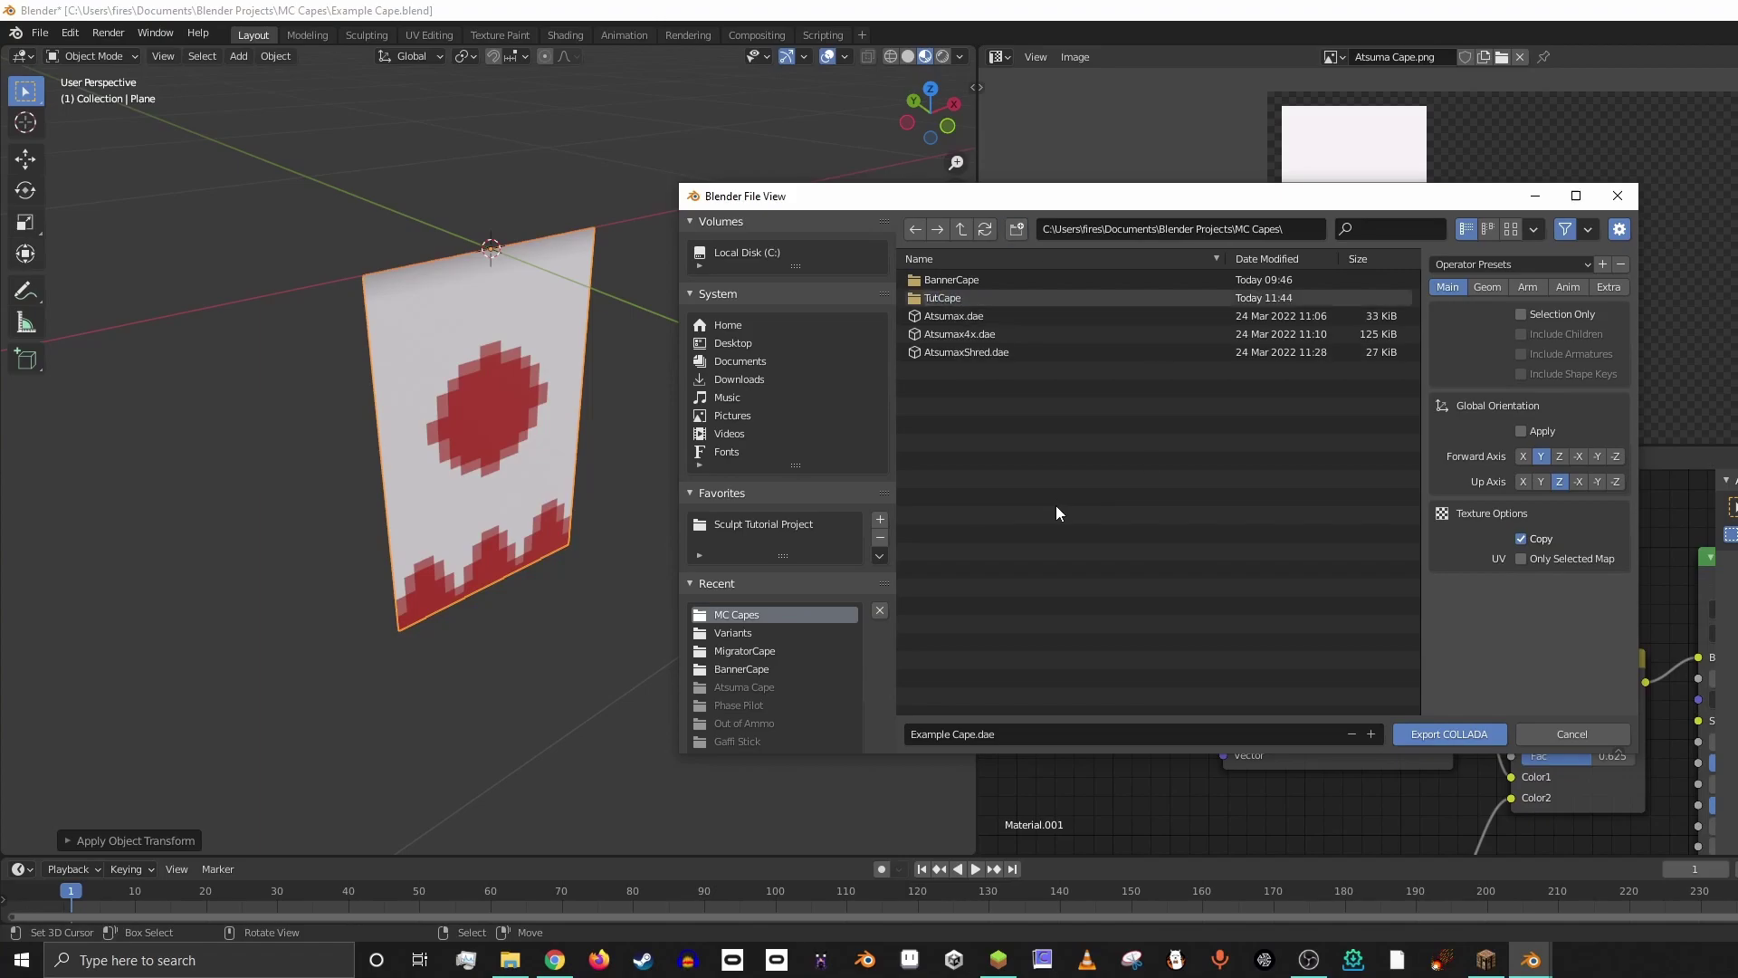
{"action": "double_click", "coordinate": [959, 299]}
- Set the export file name to TutCape.dae
{"action": "left_click", "coordinate": [1070, 734]}
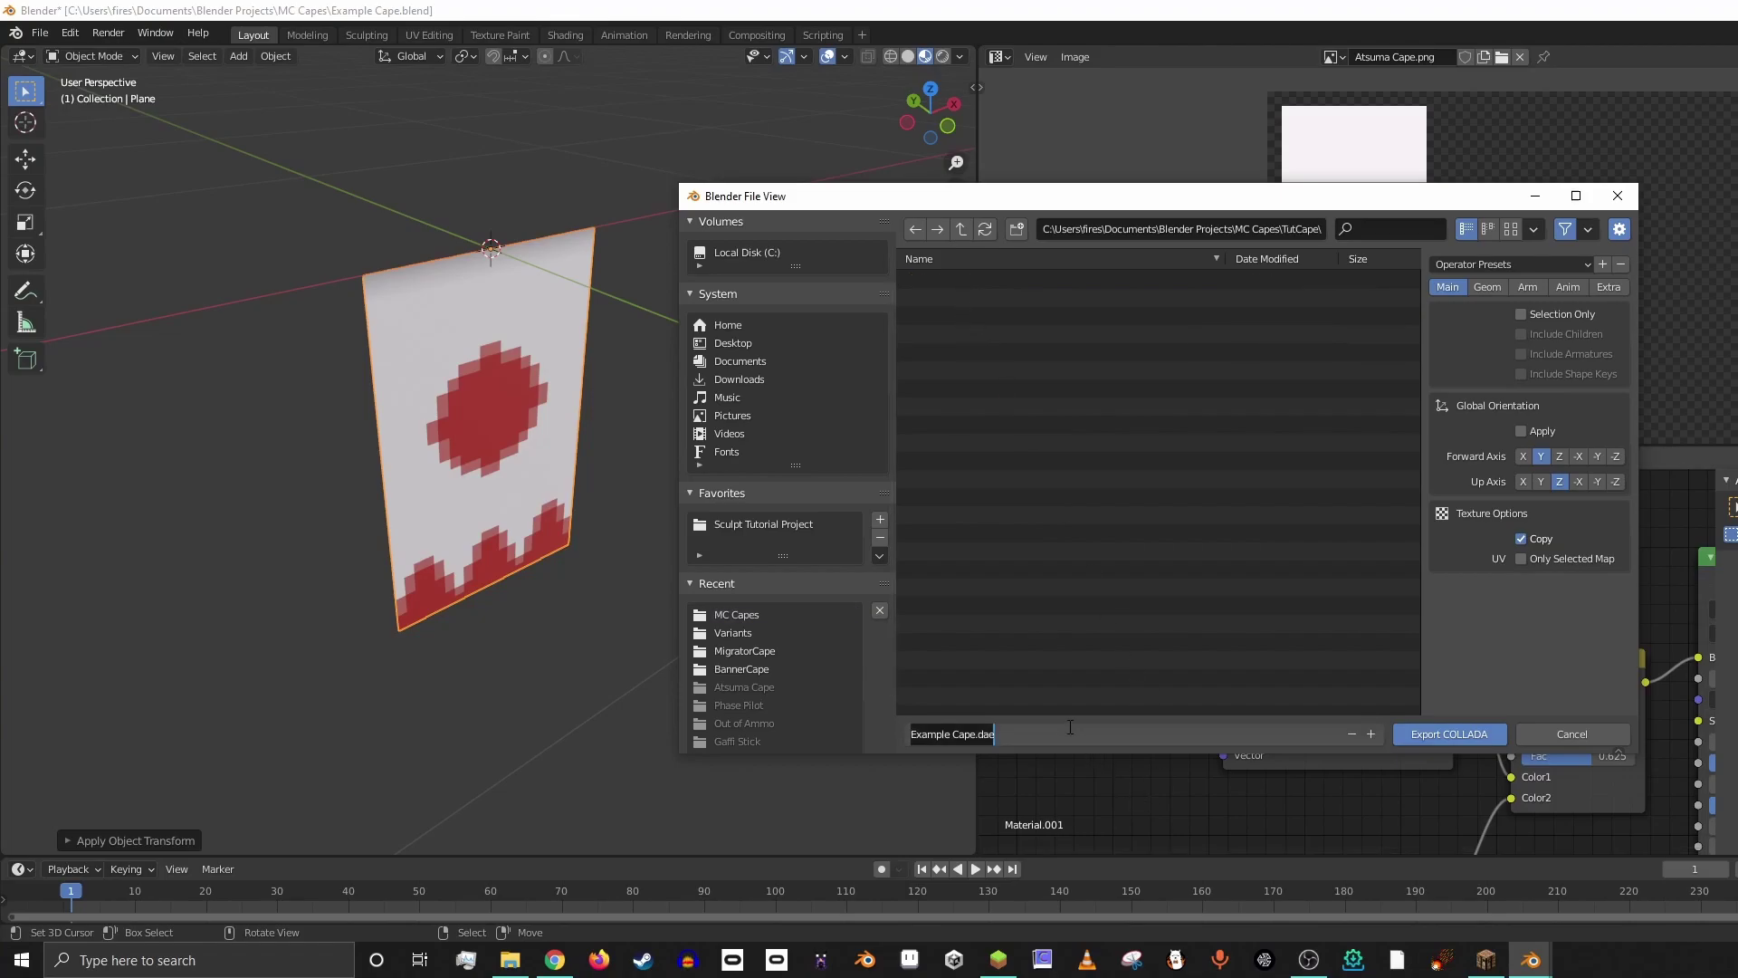
{"action": "type", "text": "TutCape"}
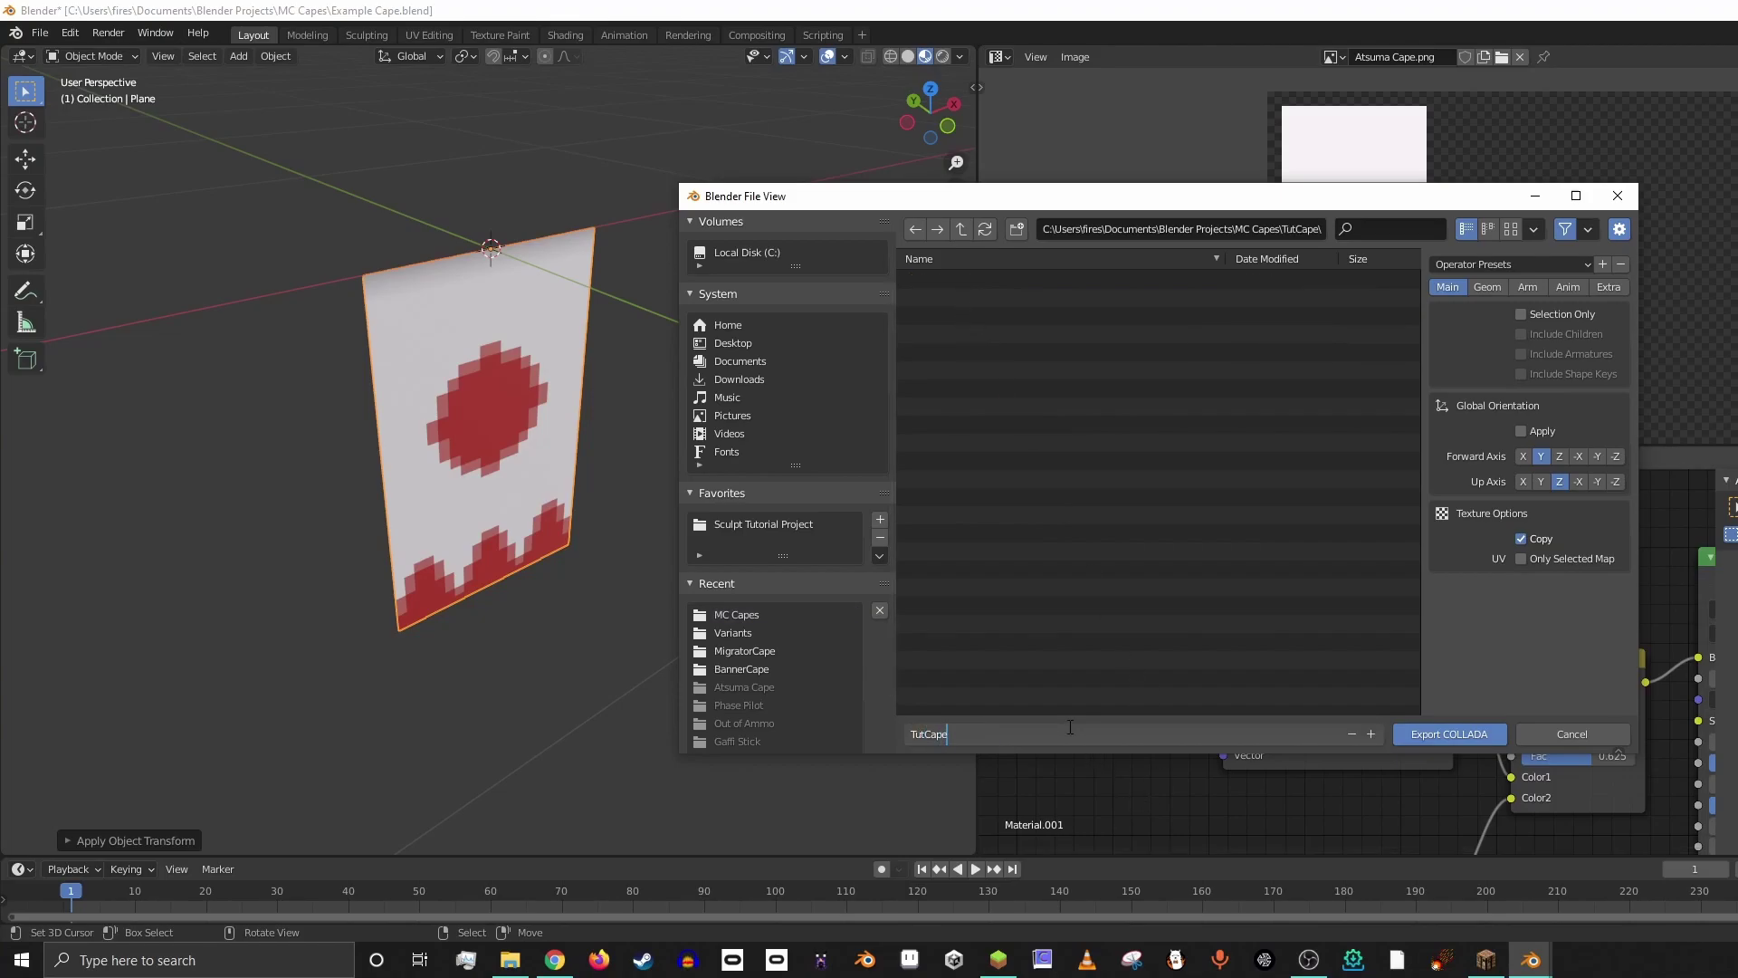
{"action": "left_click", "coordinate": [1512, 264]}
{"action": "left_click", "coordinate": [1512, 263]}
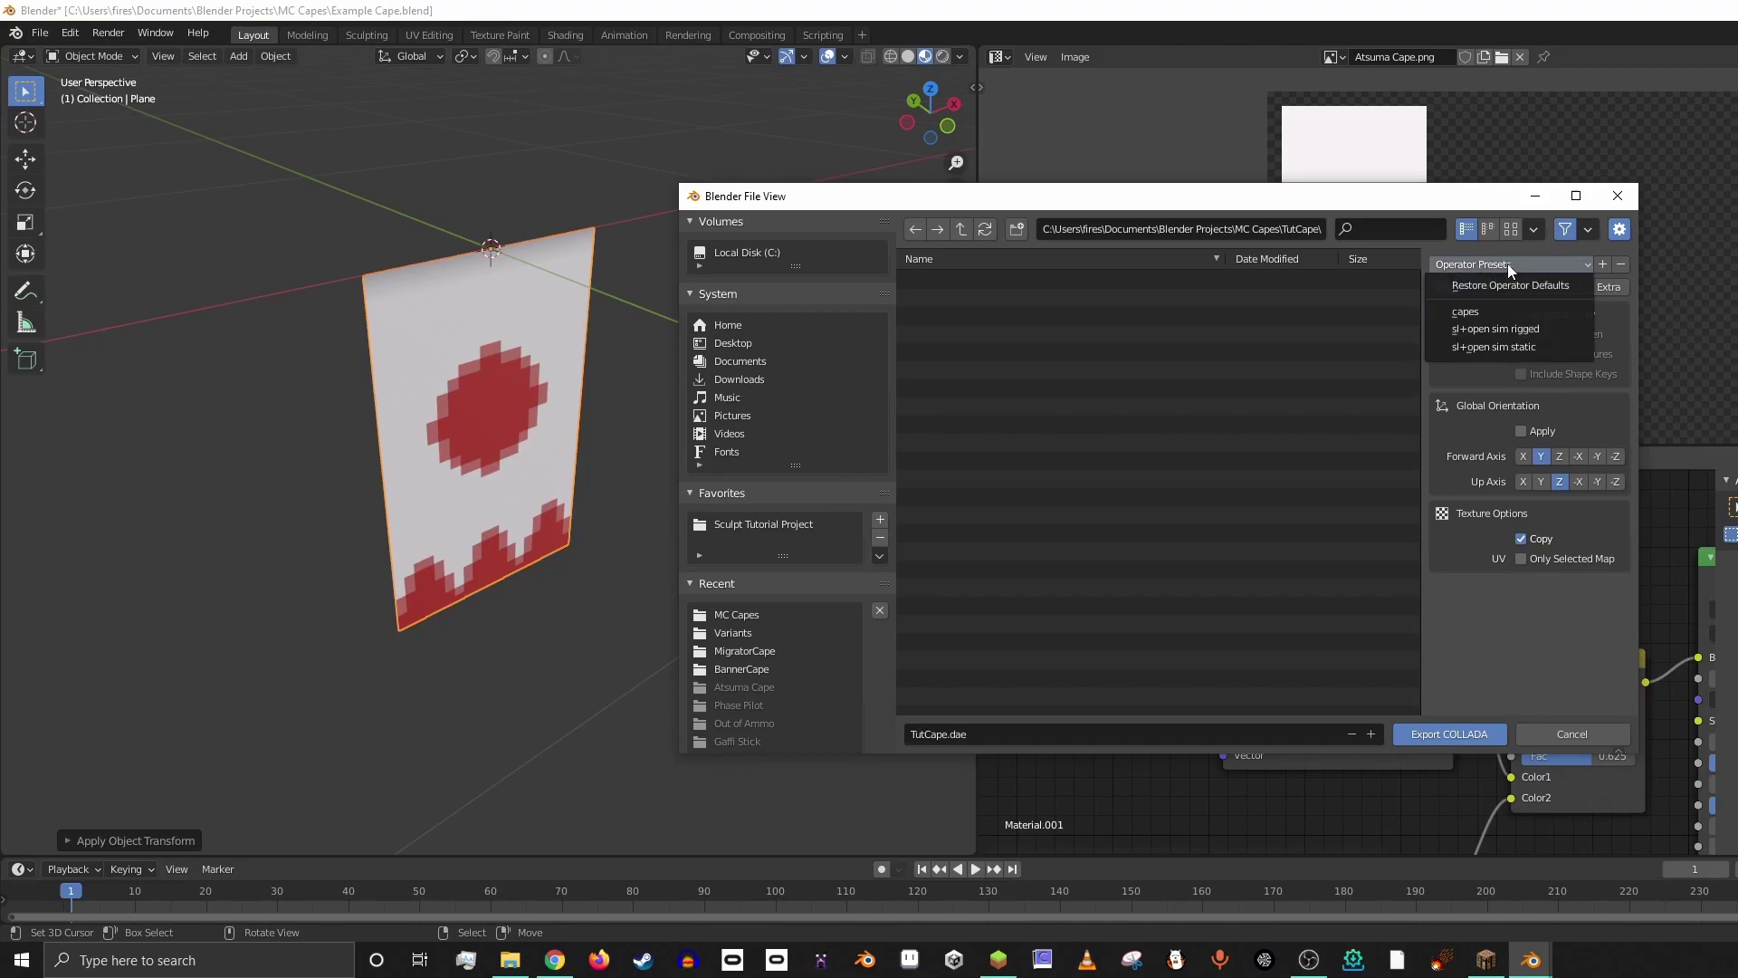
- Load the 'capes' export preset and save those settings as a new TutCape preset
{"action": "left_click", "coordinate": [1537, 312]}
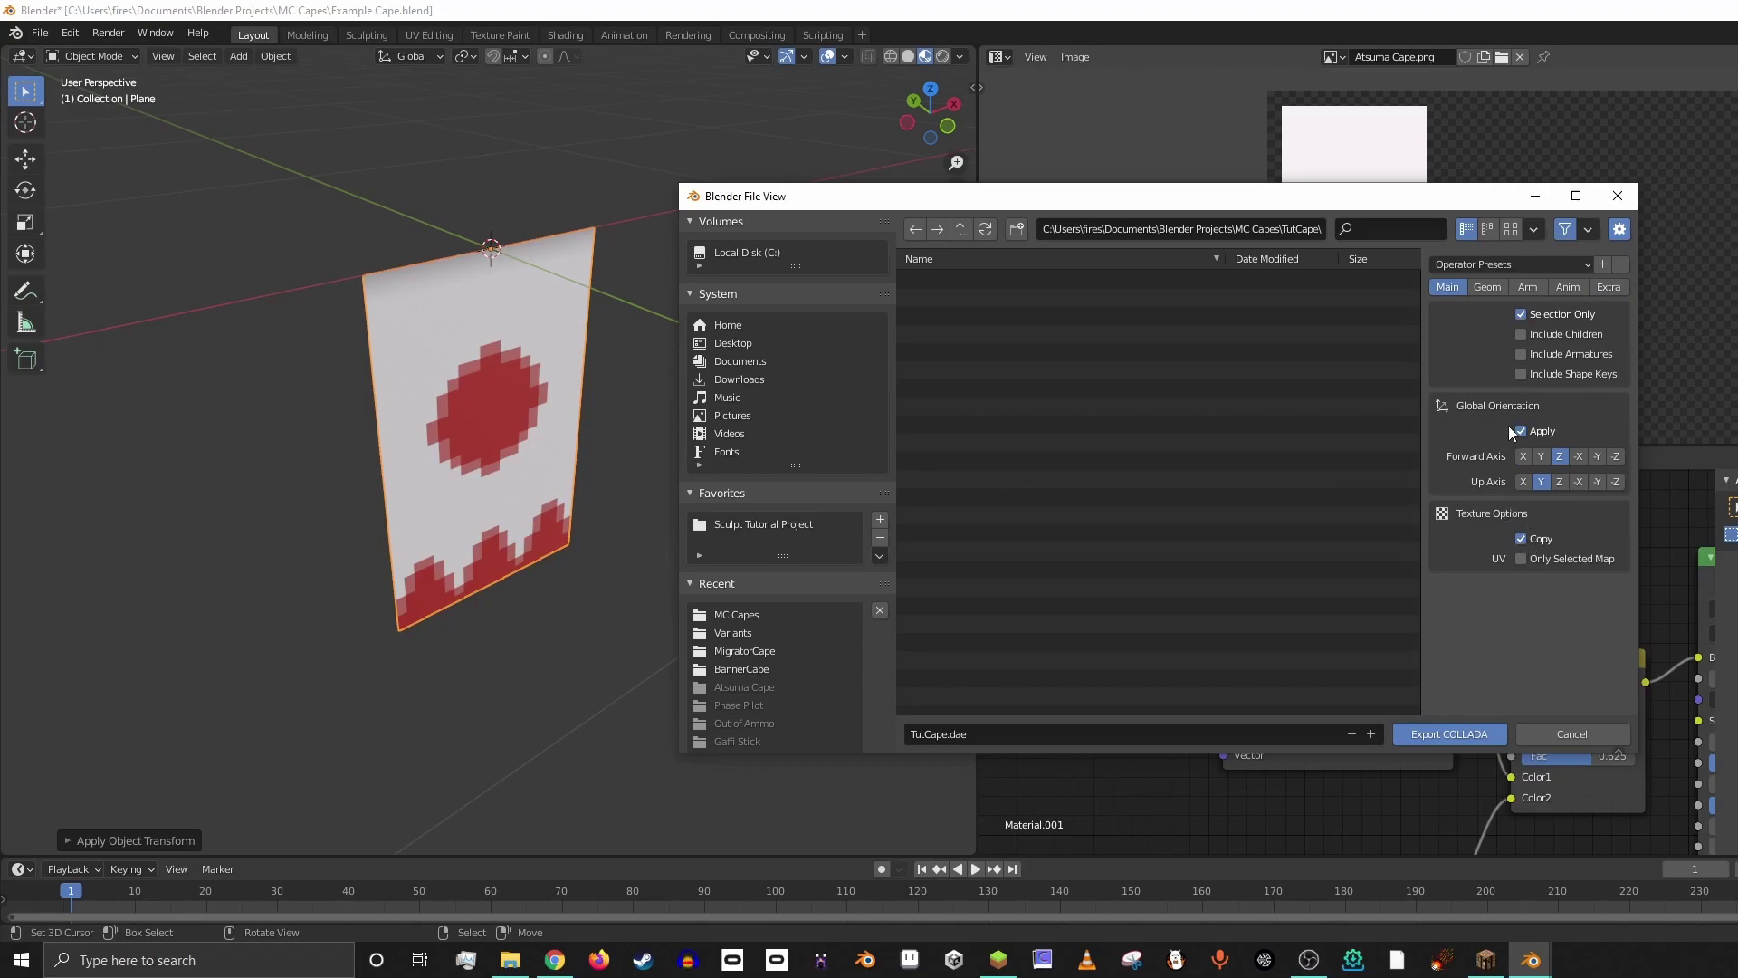
{"action": "left_click", "coordinate": [1601, 264]}
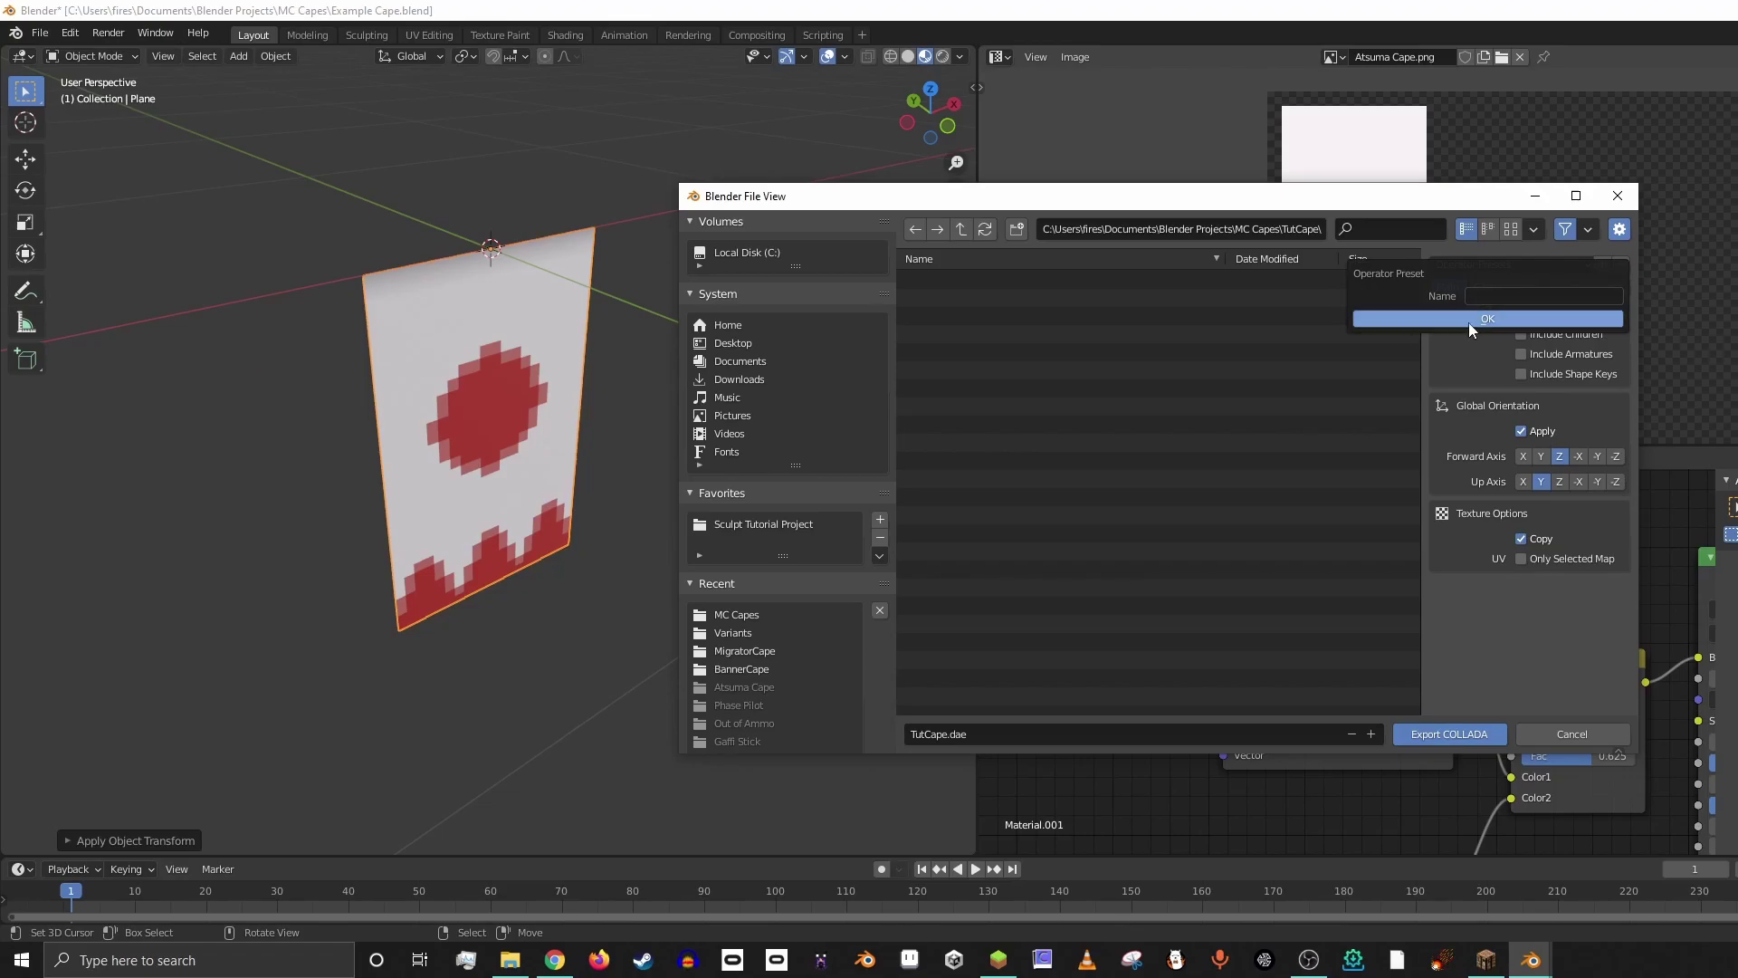
{"action": "left_click", "coordinate": [1514, 295]}
{"action": "type", "text": "TutCape"}
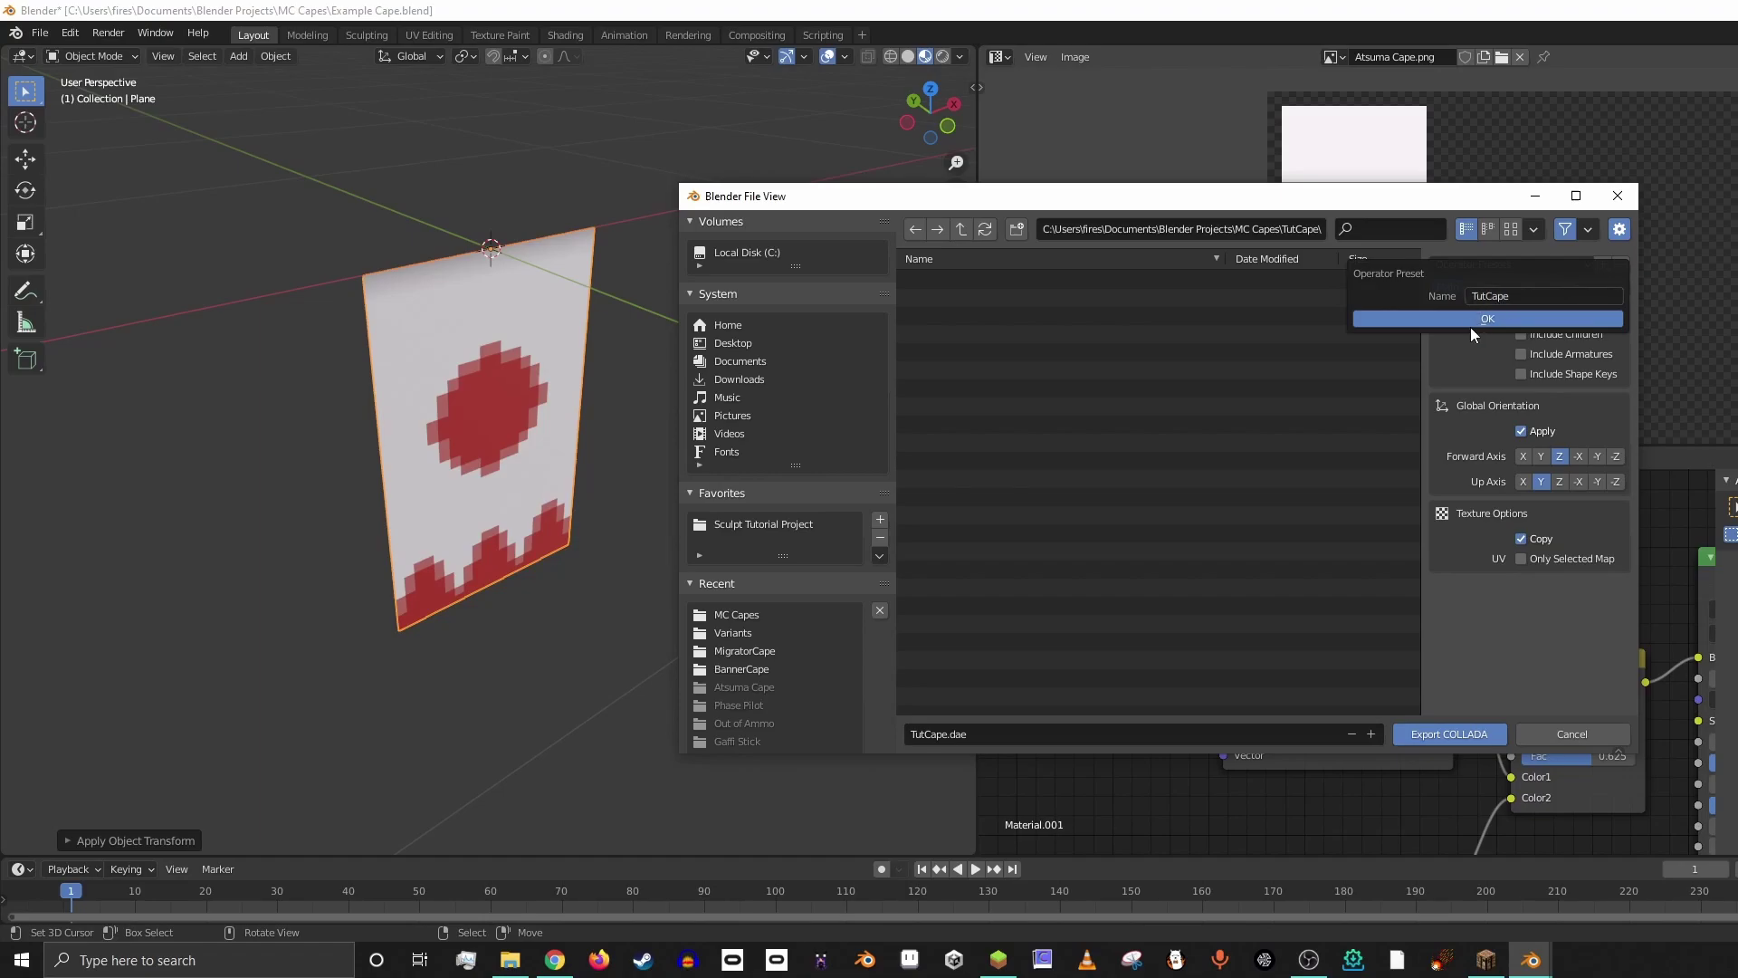
{"action": "left_click", "coordinate": [1503, 317]}
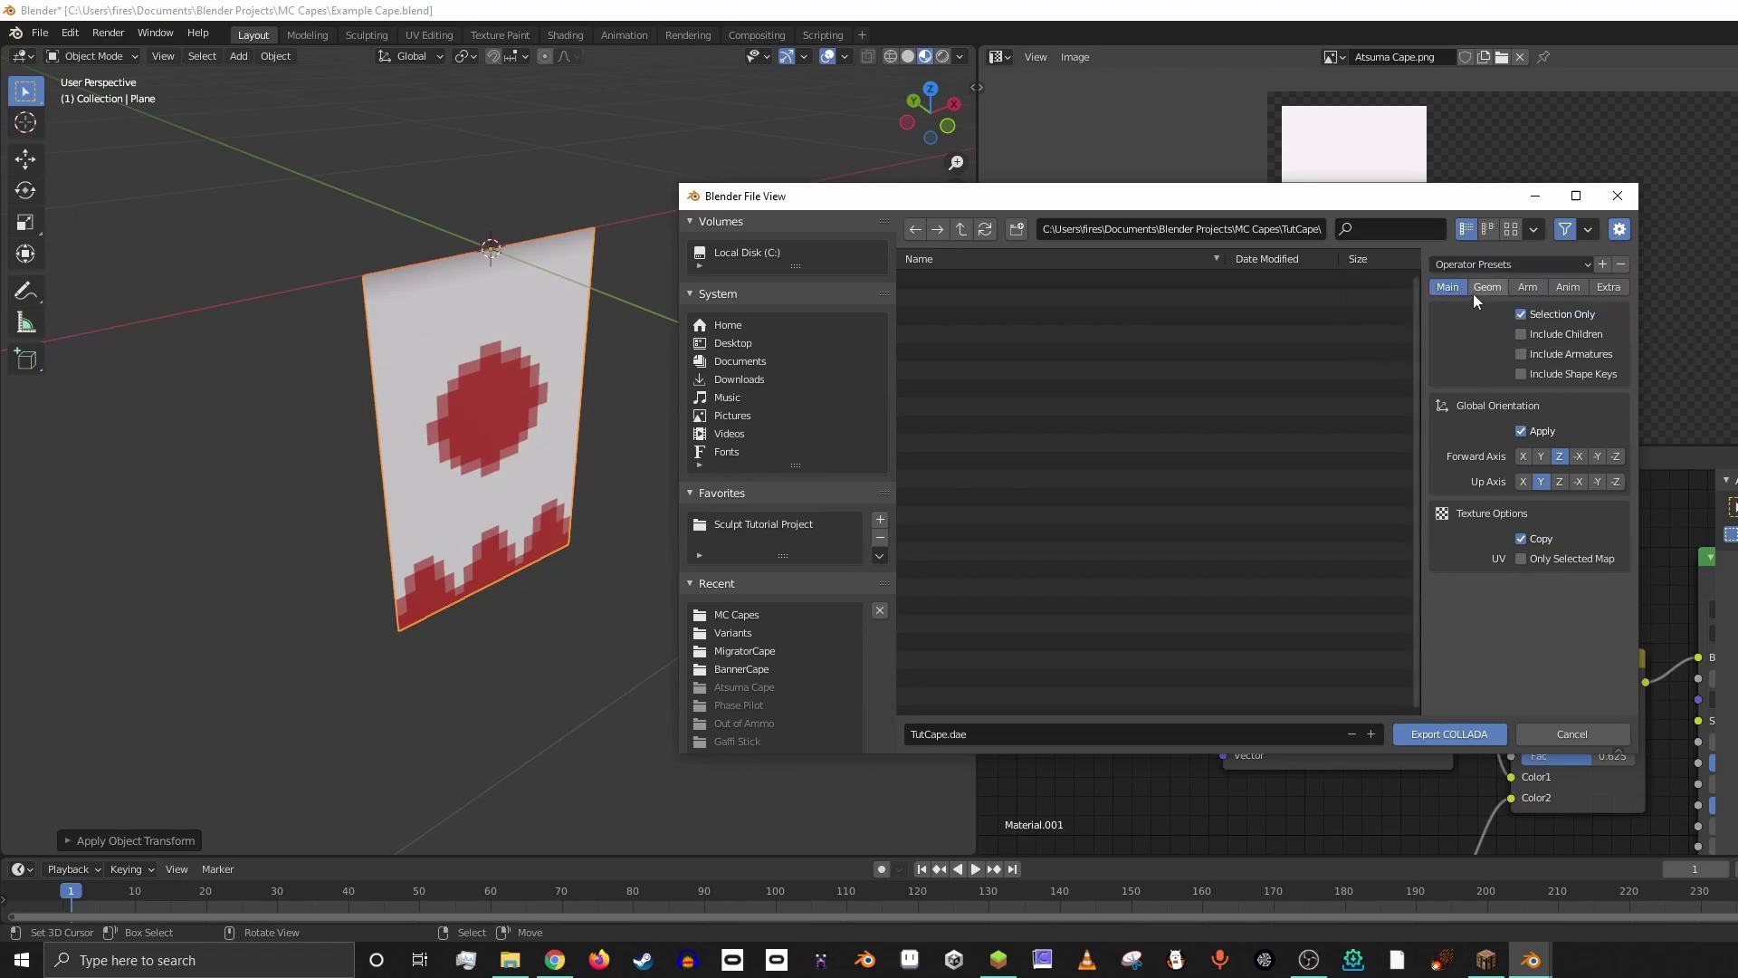
- Apply the TutCape operator preset and export the cape as TutCape.dae
{"action": "left_click", "coordinate": [1529, 266]}
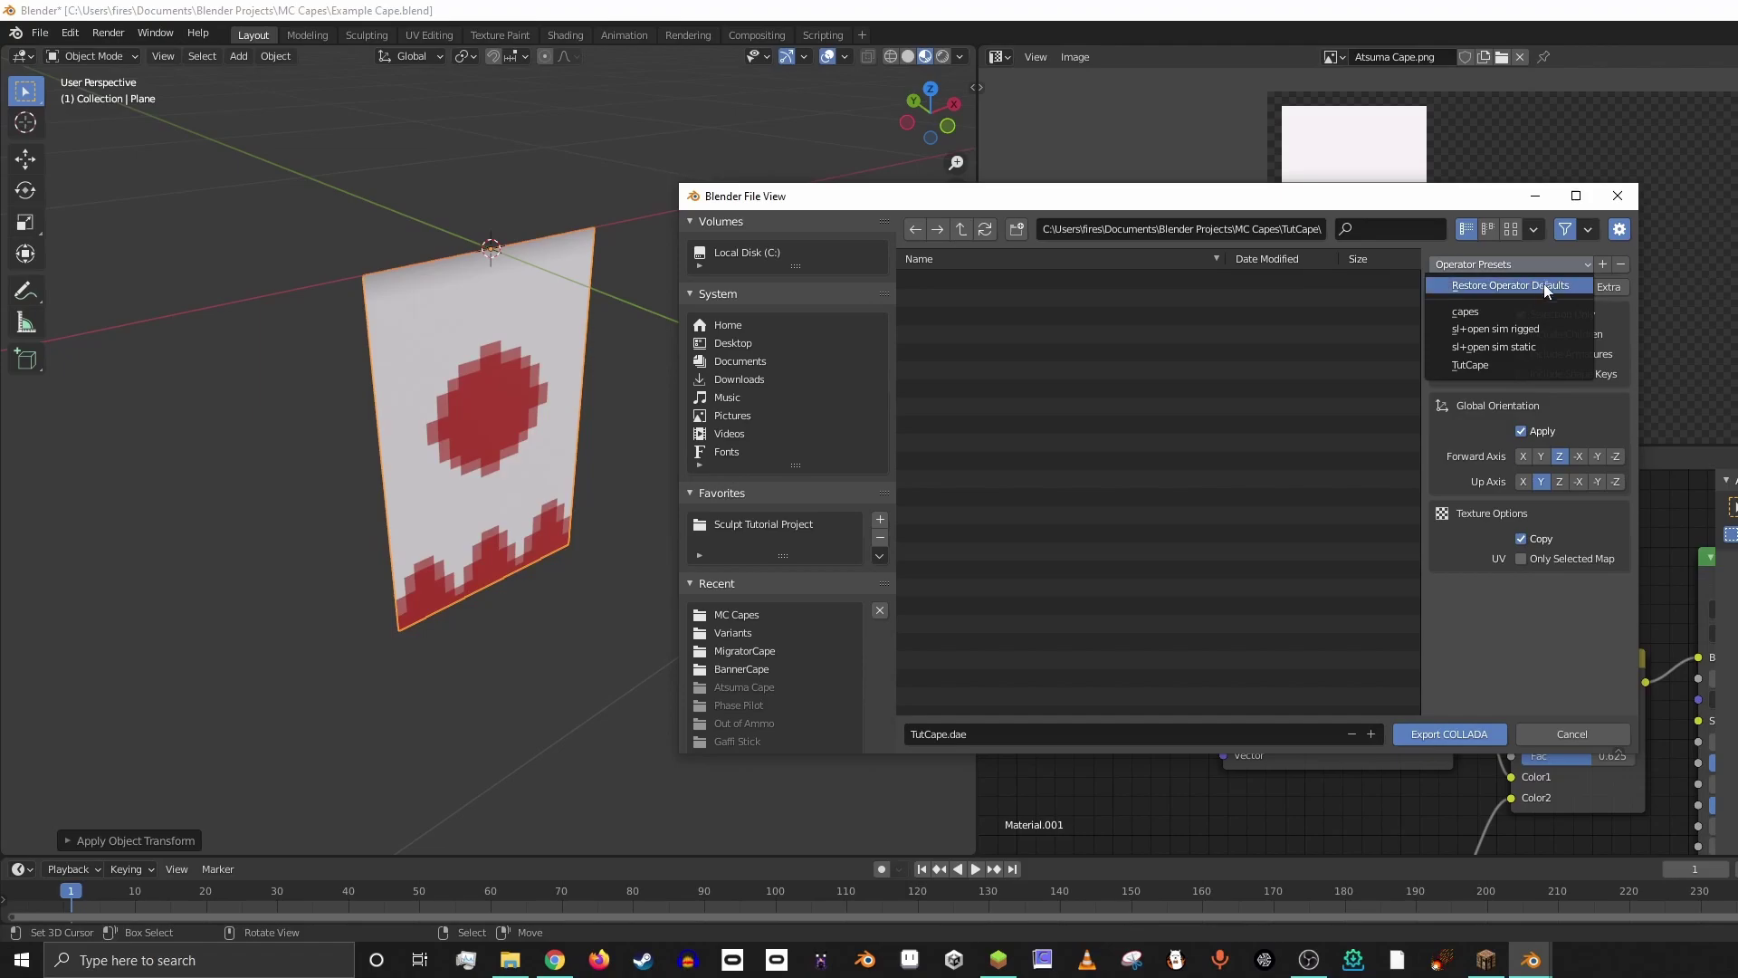
{"action": "left_click", "coordinate": [1474, 366]}
{"action": "left_click", "coordinate": [1453, 732]}
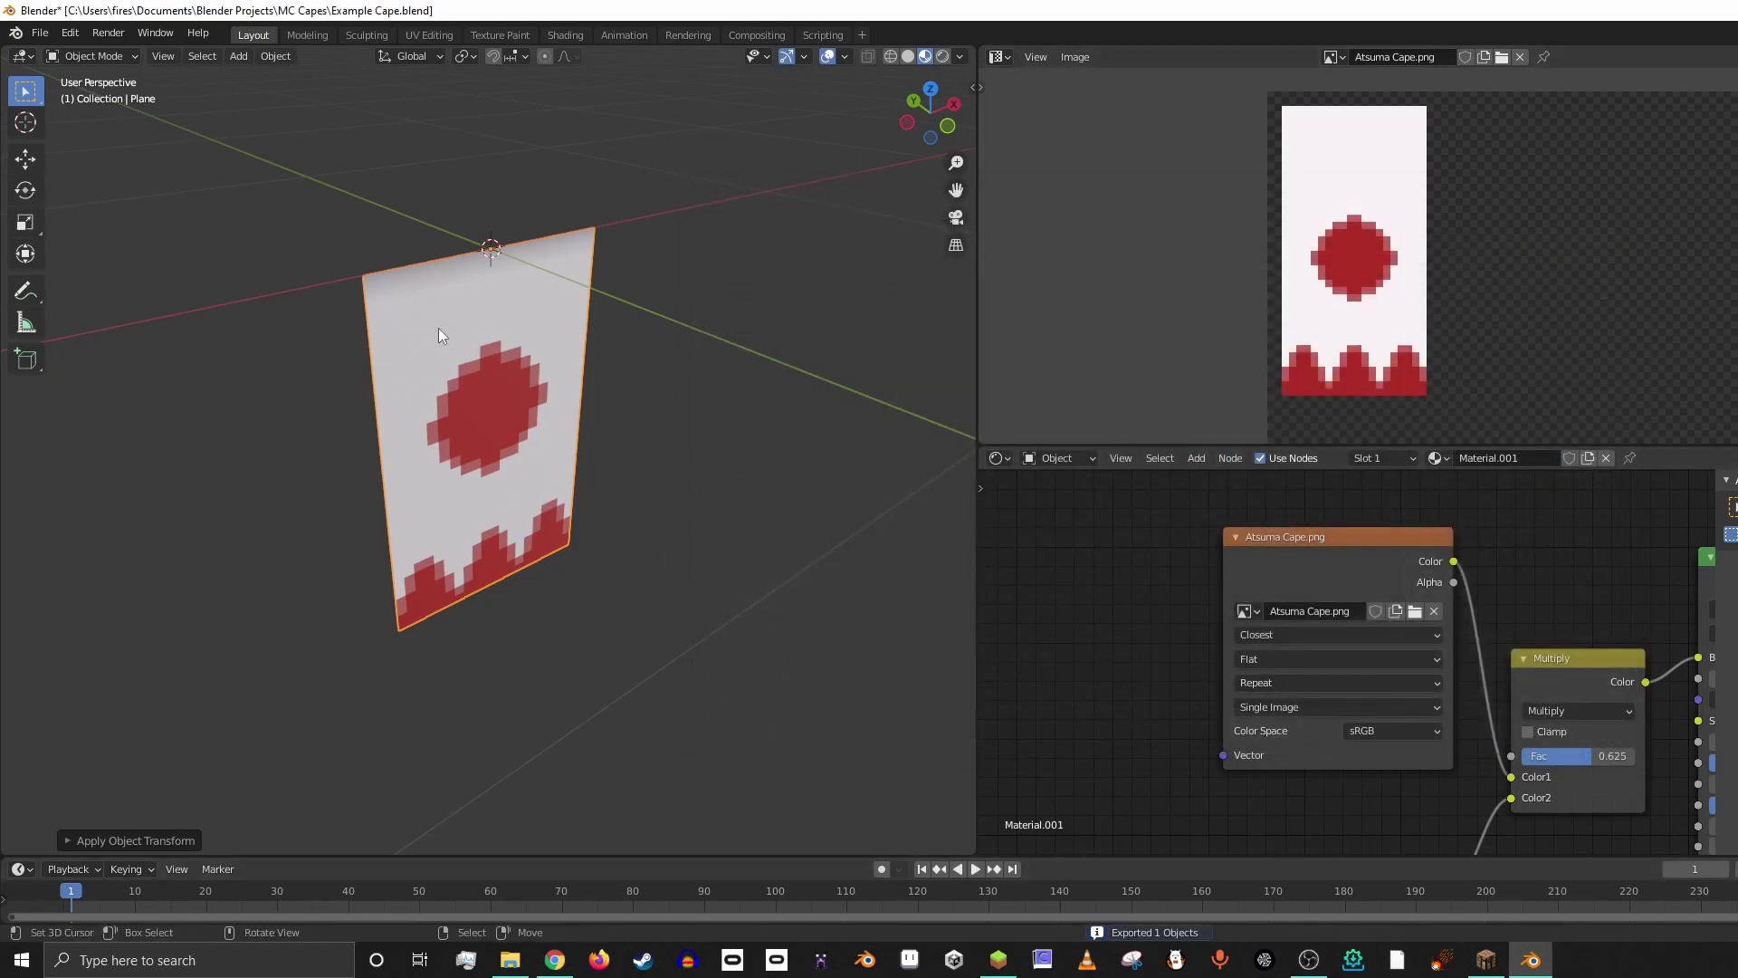
- Close Blender and paste a copy of Atsuma Cape.png into the TutCape folder
{"action": "key", "text": "ctrl+q"}
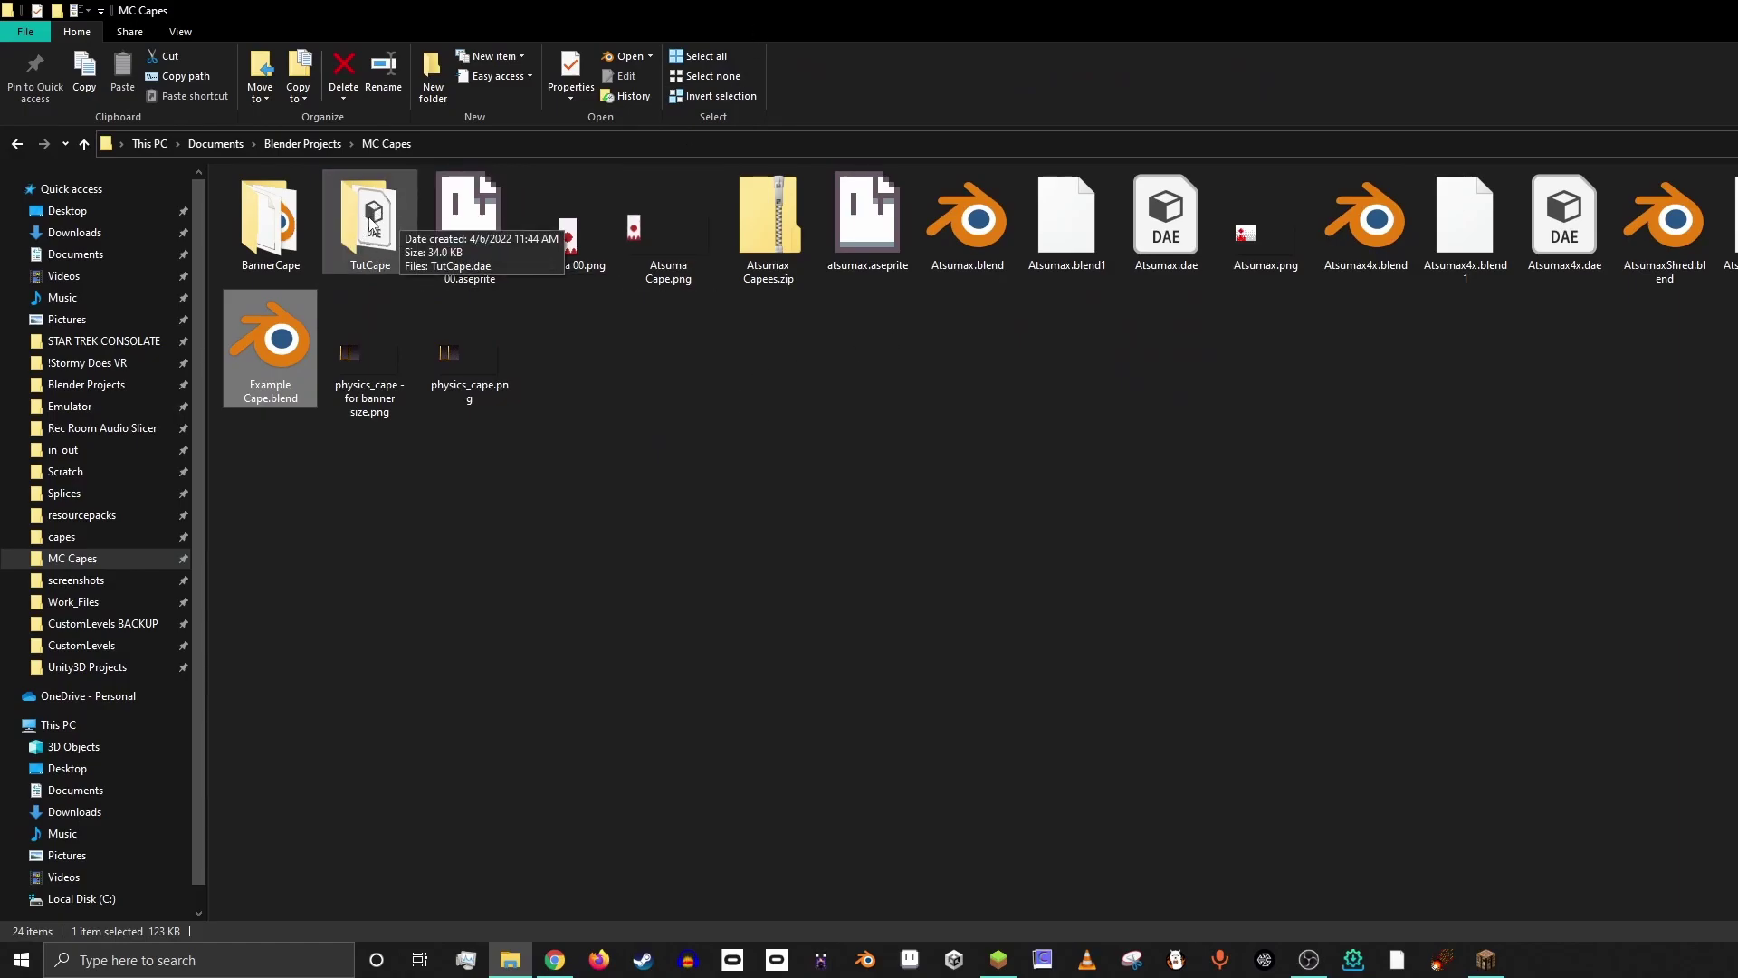
{"action": "left_click", "coordinate": [661, 246]}
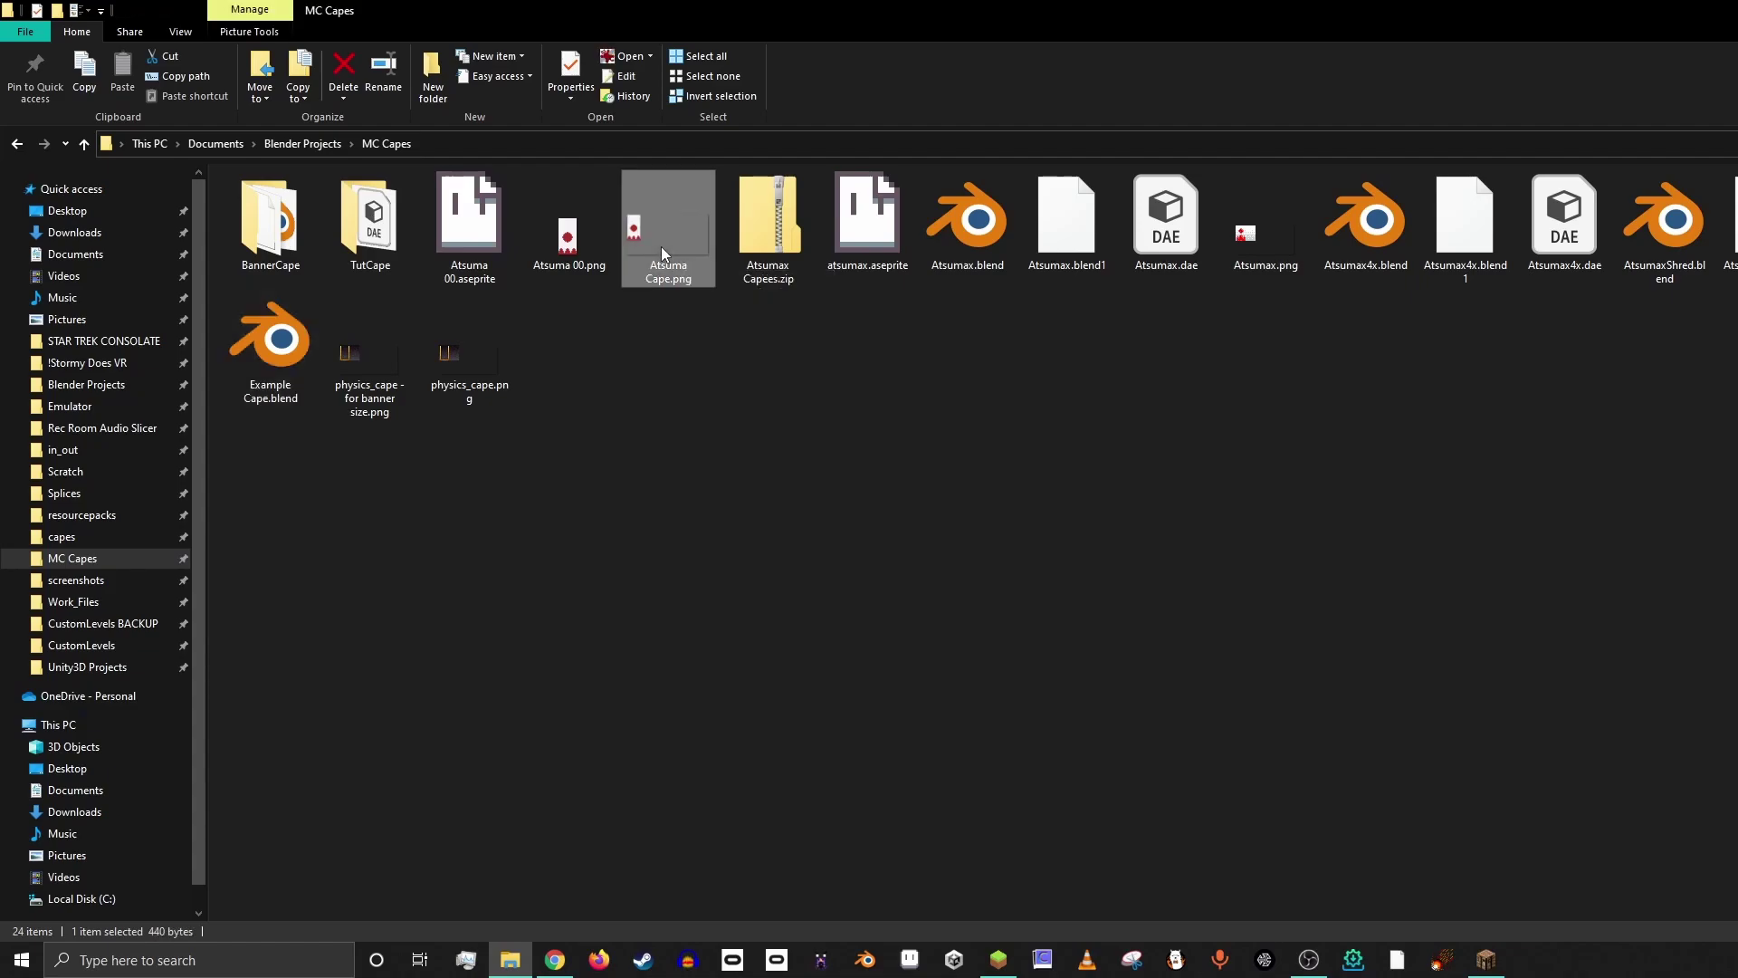
{"action": "double_click", "coordinate": [367, 223]}
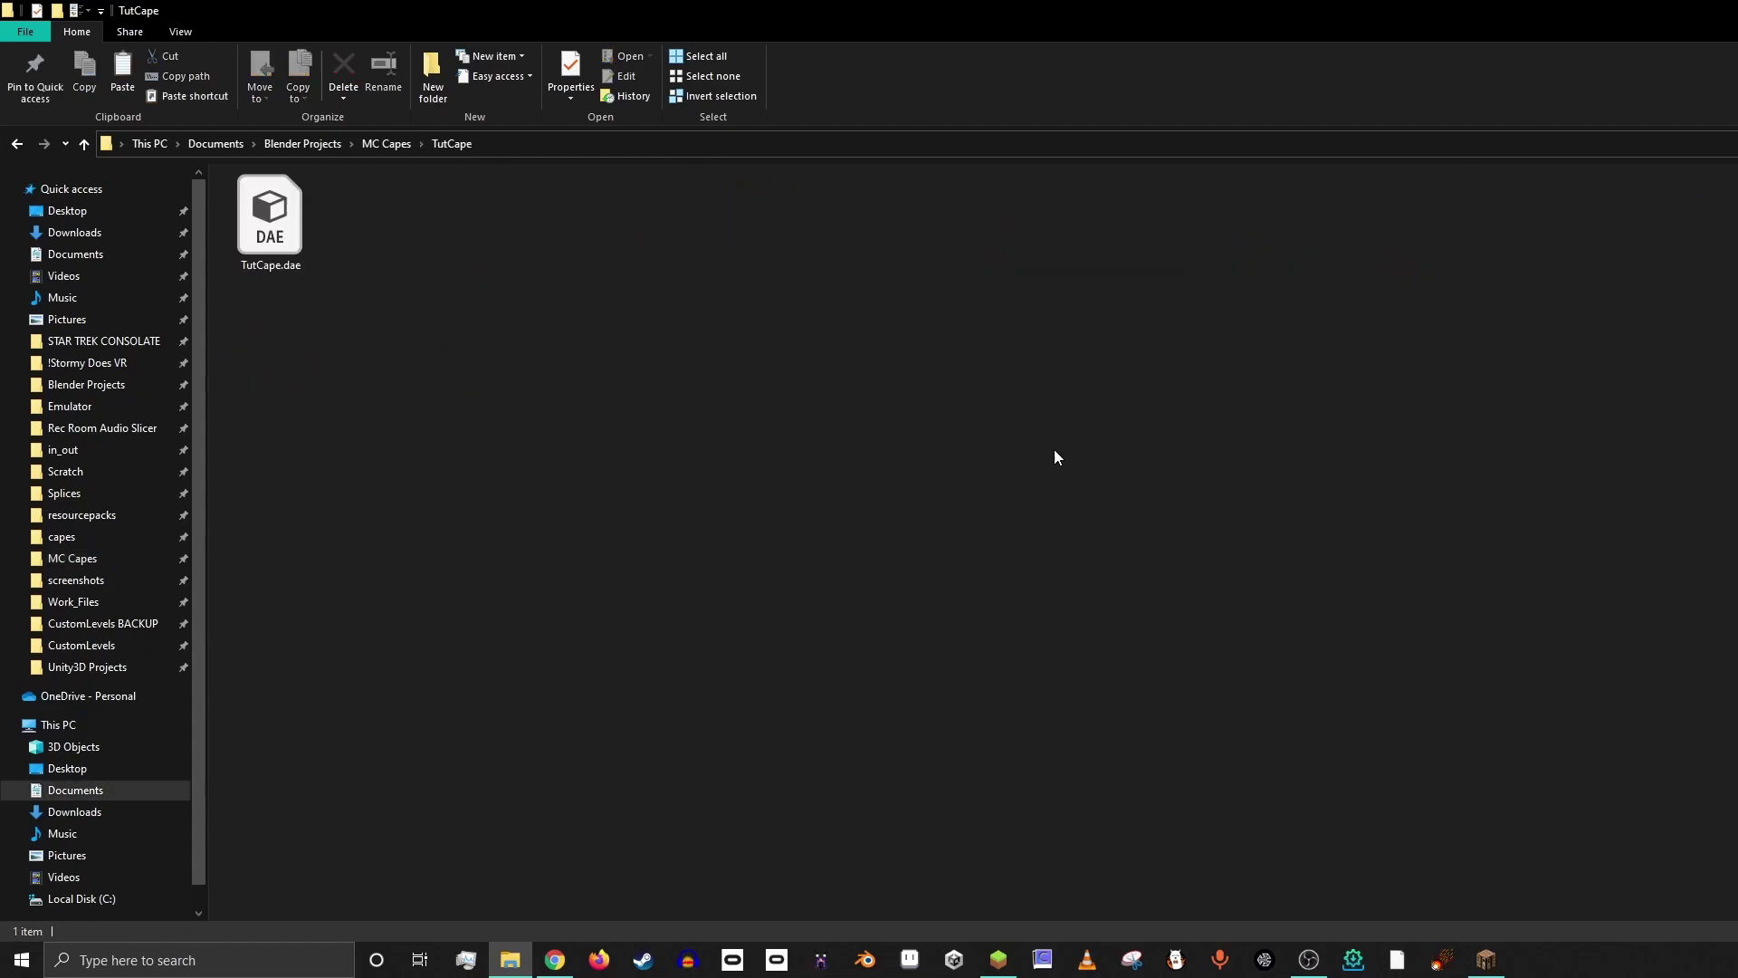
{"action": "key", "text": "ctrl+v"}
- Rename the pasted texture to TutCape.png and select both TutCape files
{"action": "left_click", "coordinate": [280, 270]}
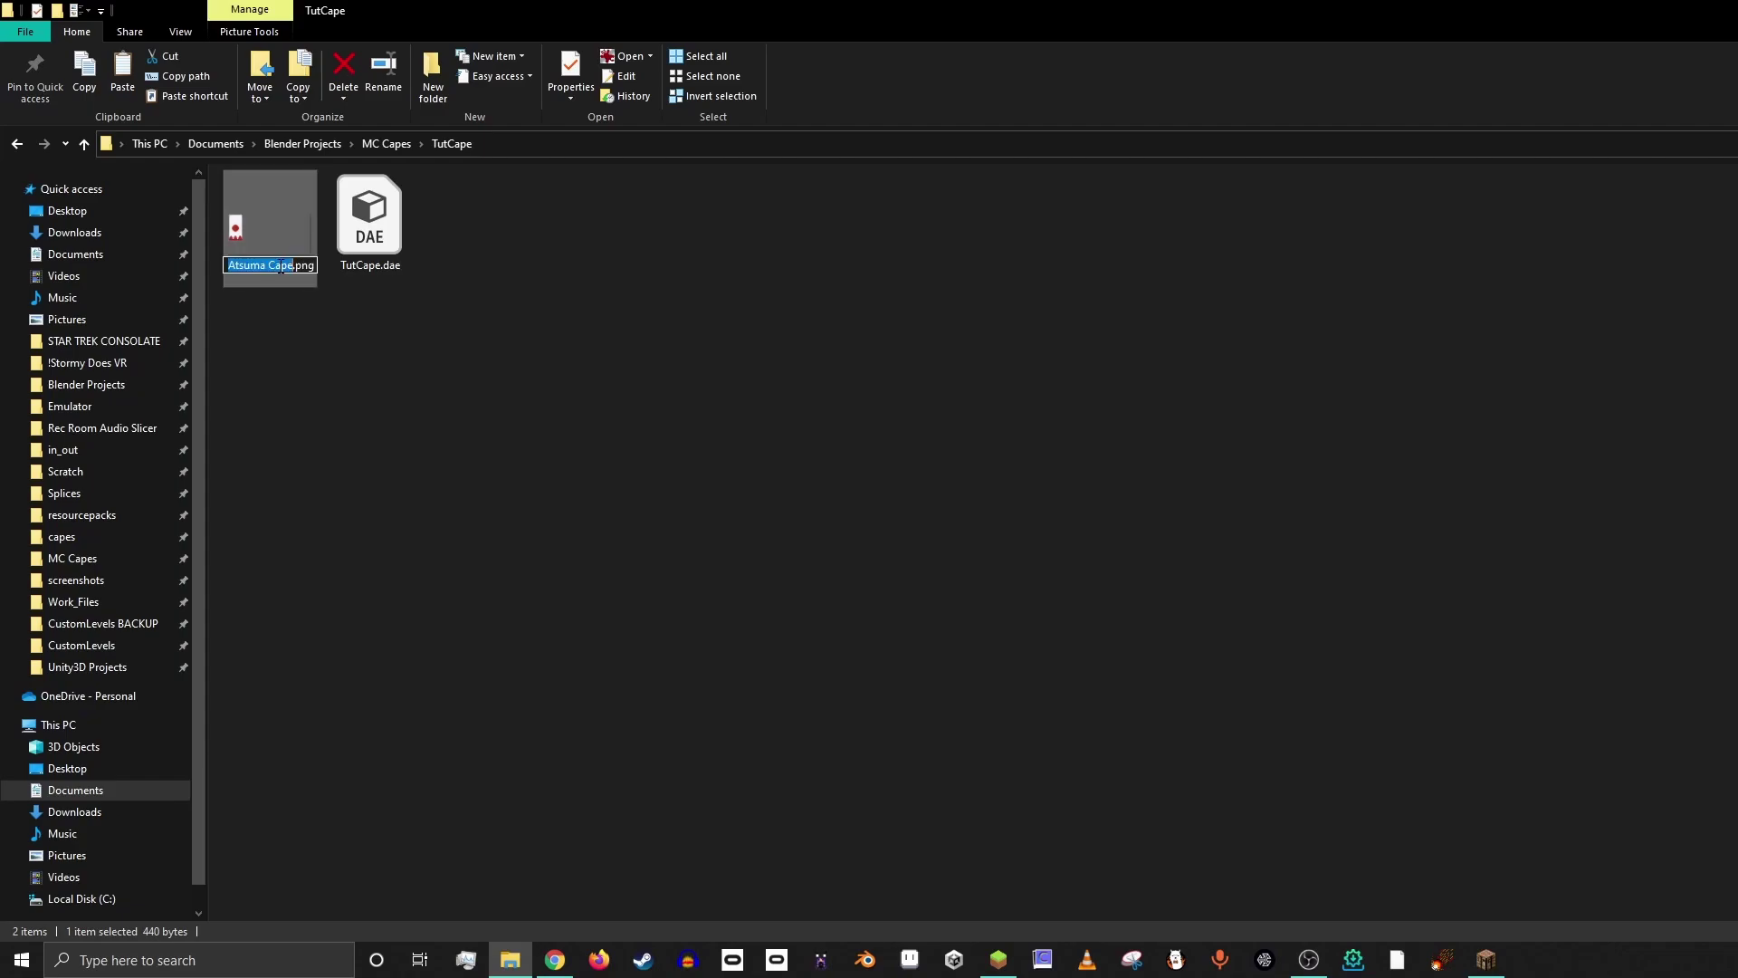
{"action": "type", "text": "TutCape"}
{"action": "key", "text": "Return"}
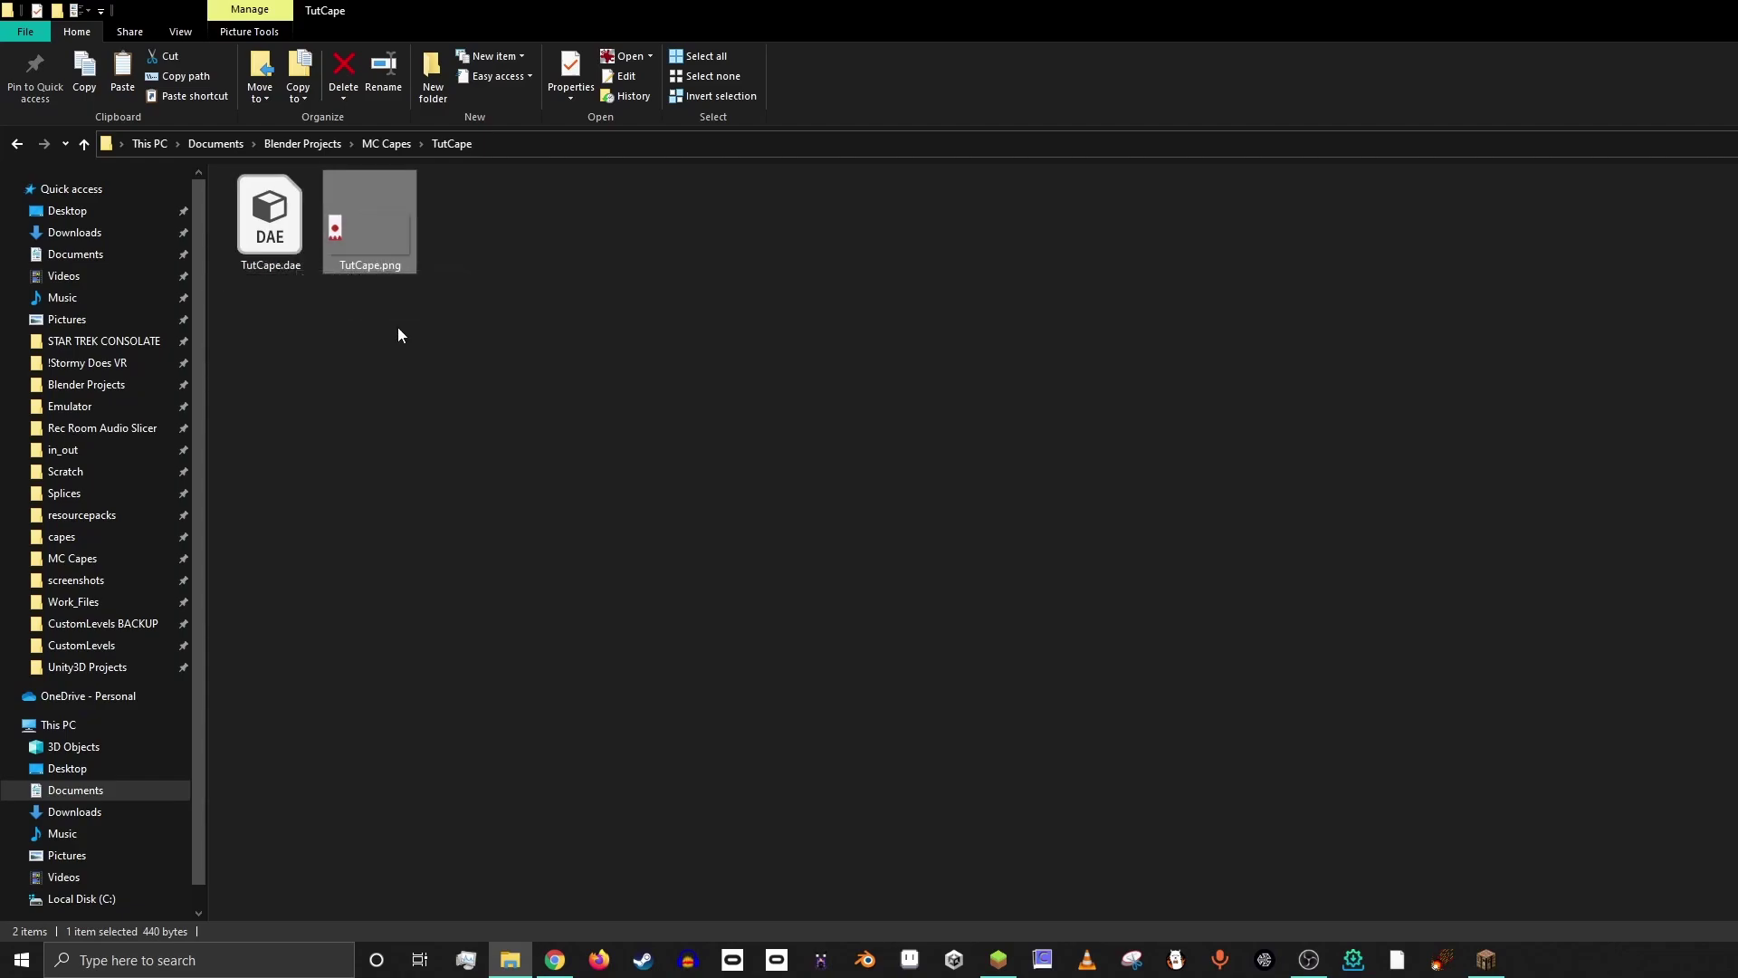
{"action": "left_click_drag", "start_coordinate": [398, 335], "coordinate": [262, 252]}
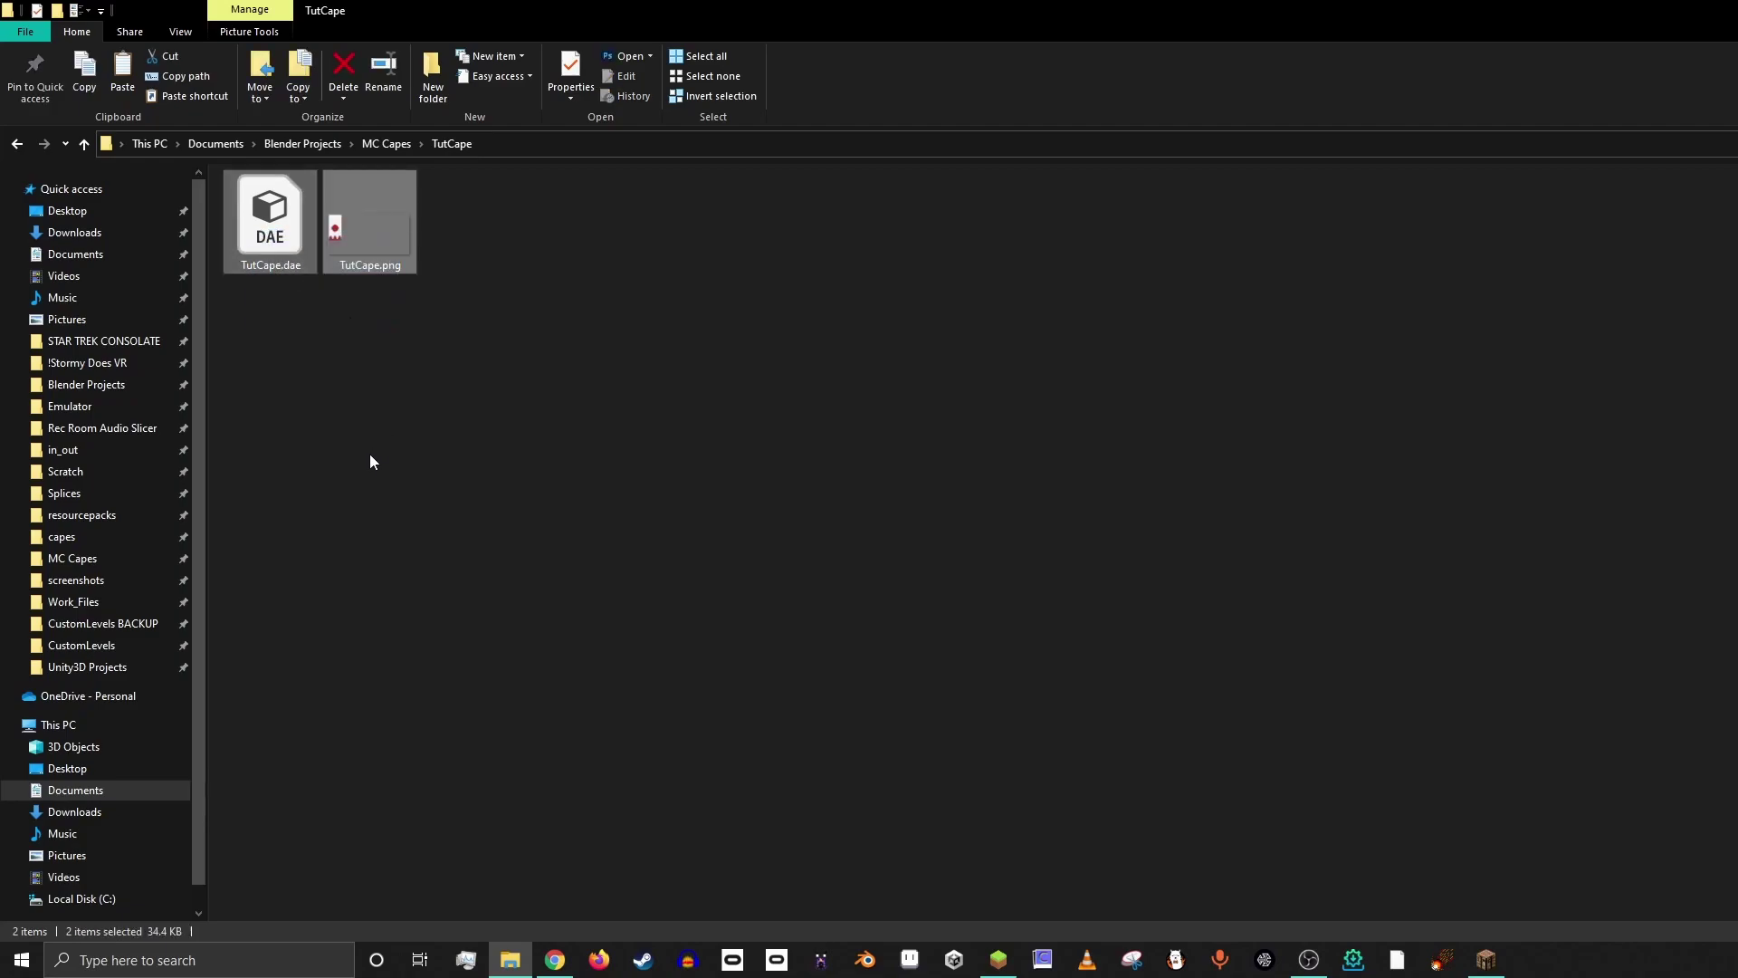
- Go to the .minecraft capes folder for the TutCape files and restore the window size
{"action": "left_click", "coordinate": [80, 542]}
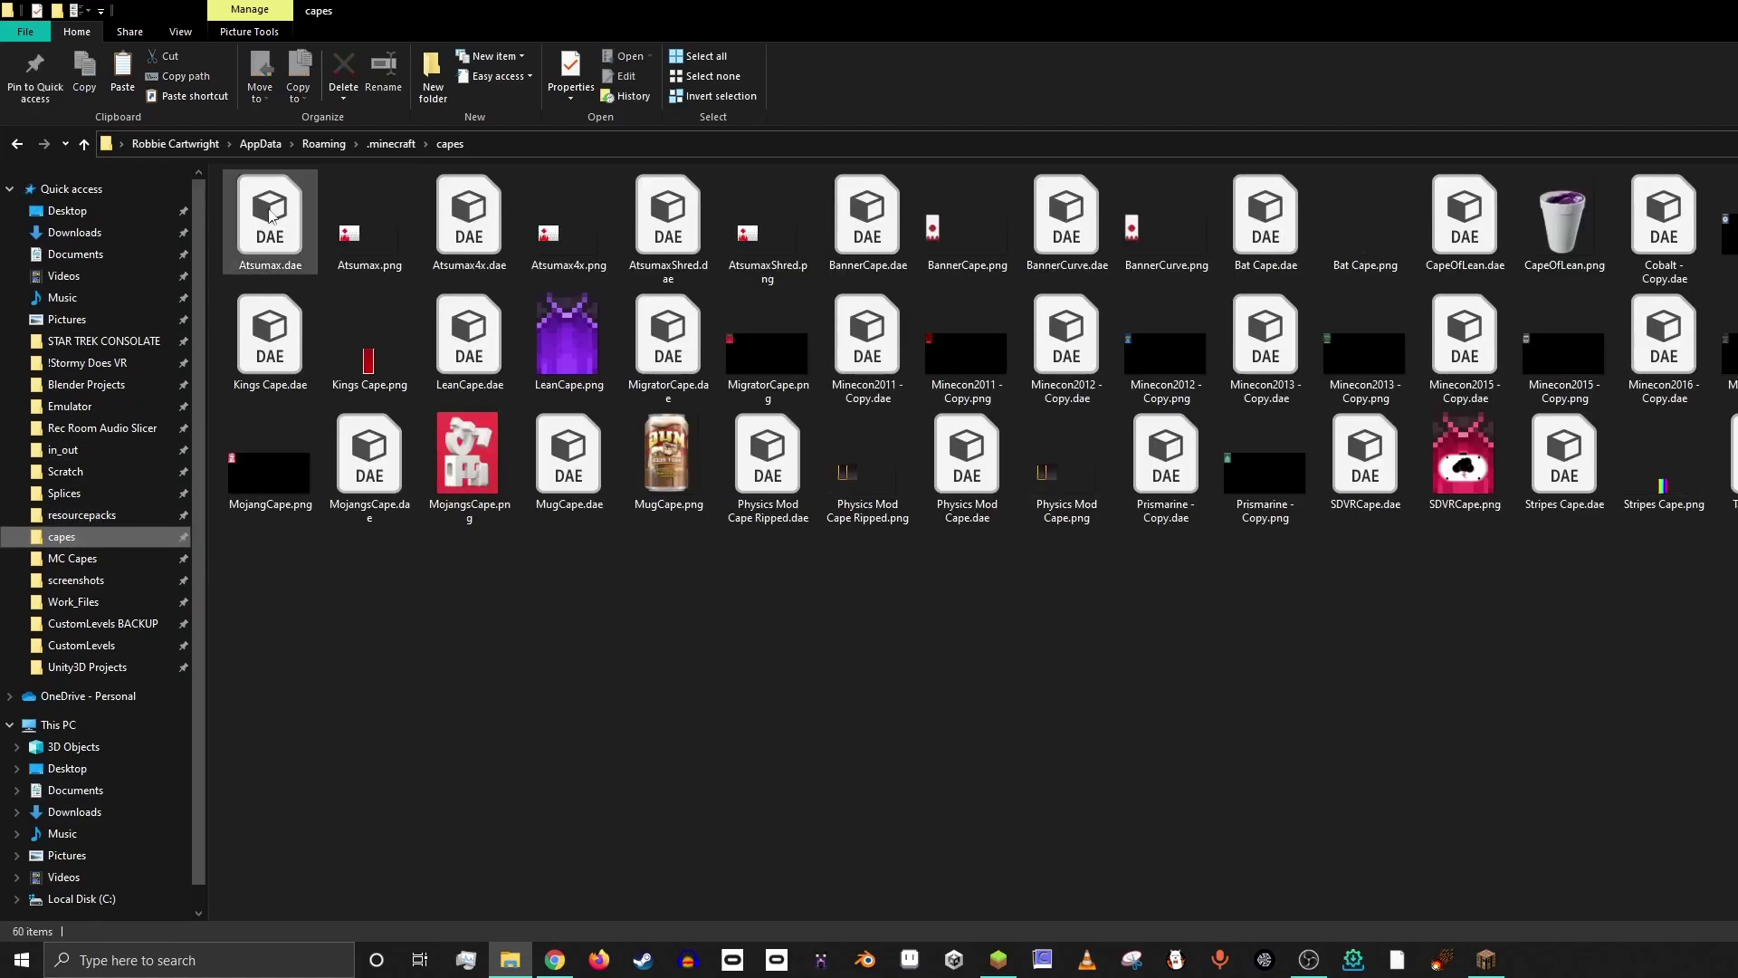
{"action": "left_click", "coordinate": [391, 143]}
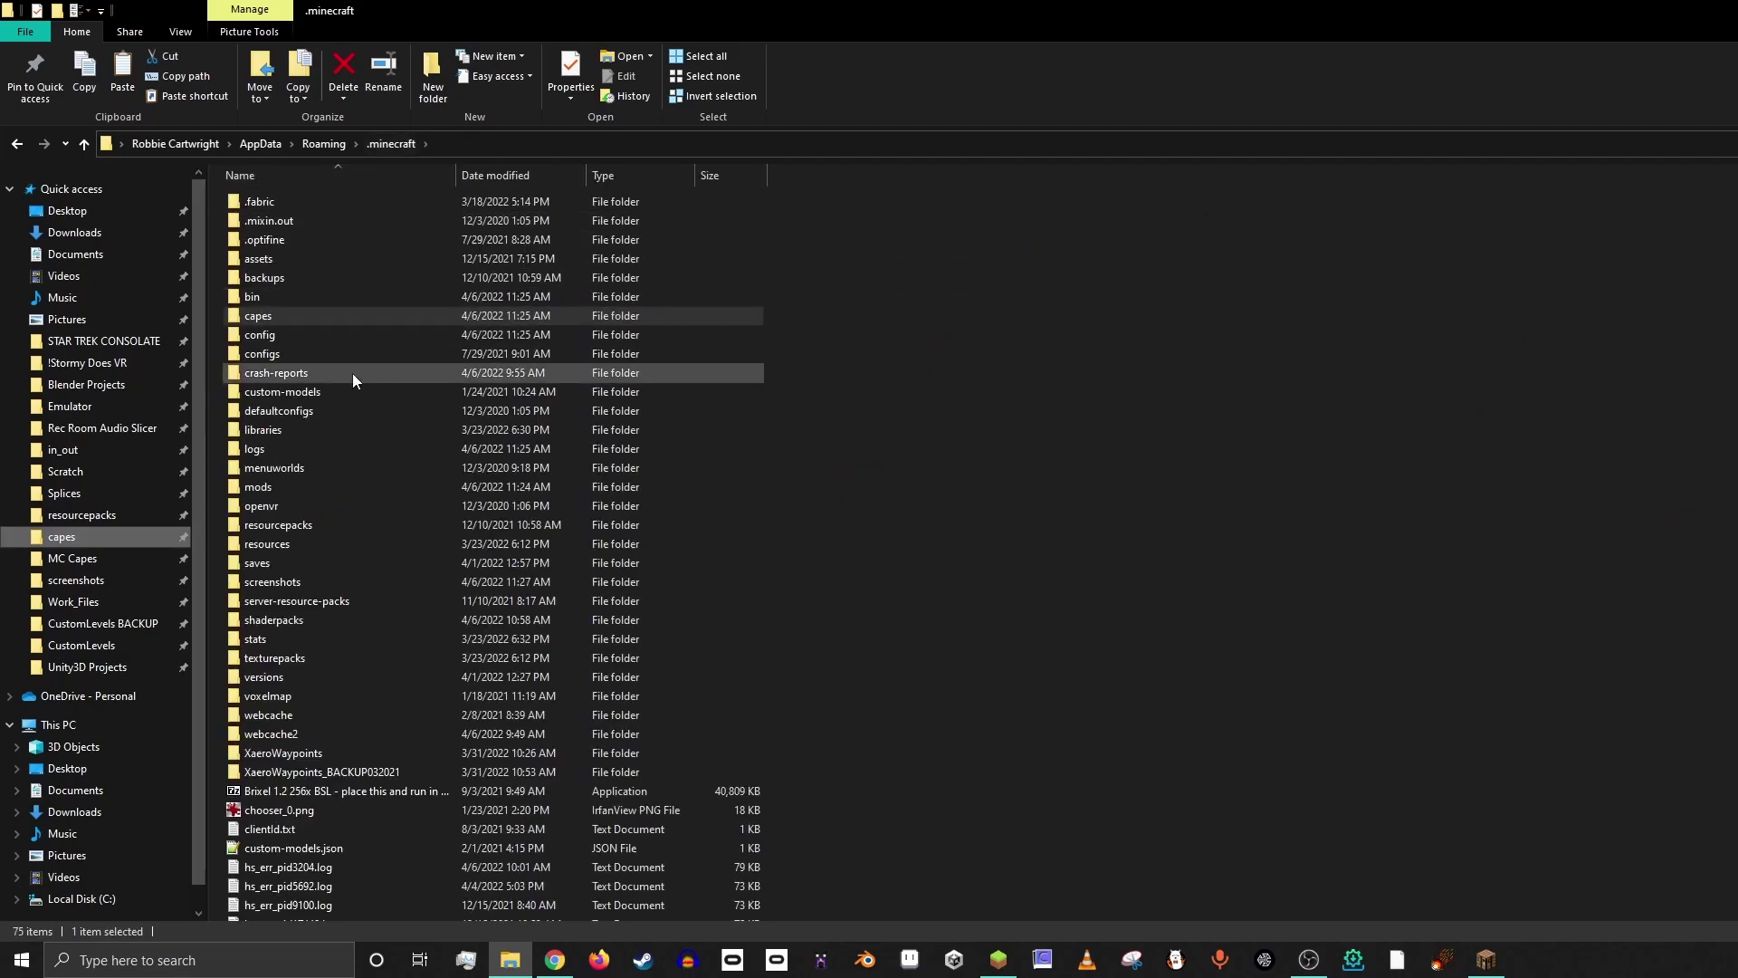
{"action": "double_click", "coordinate": [258, 317]}
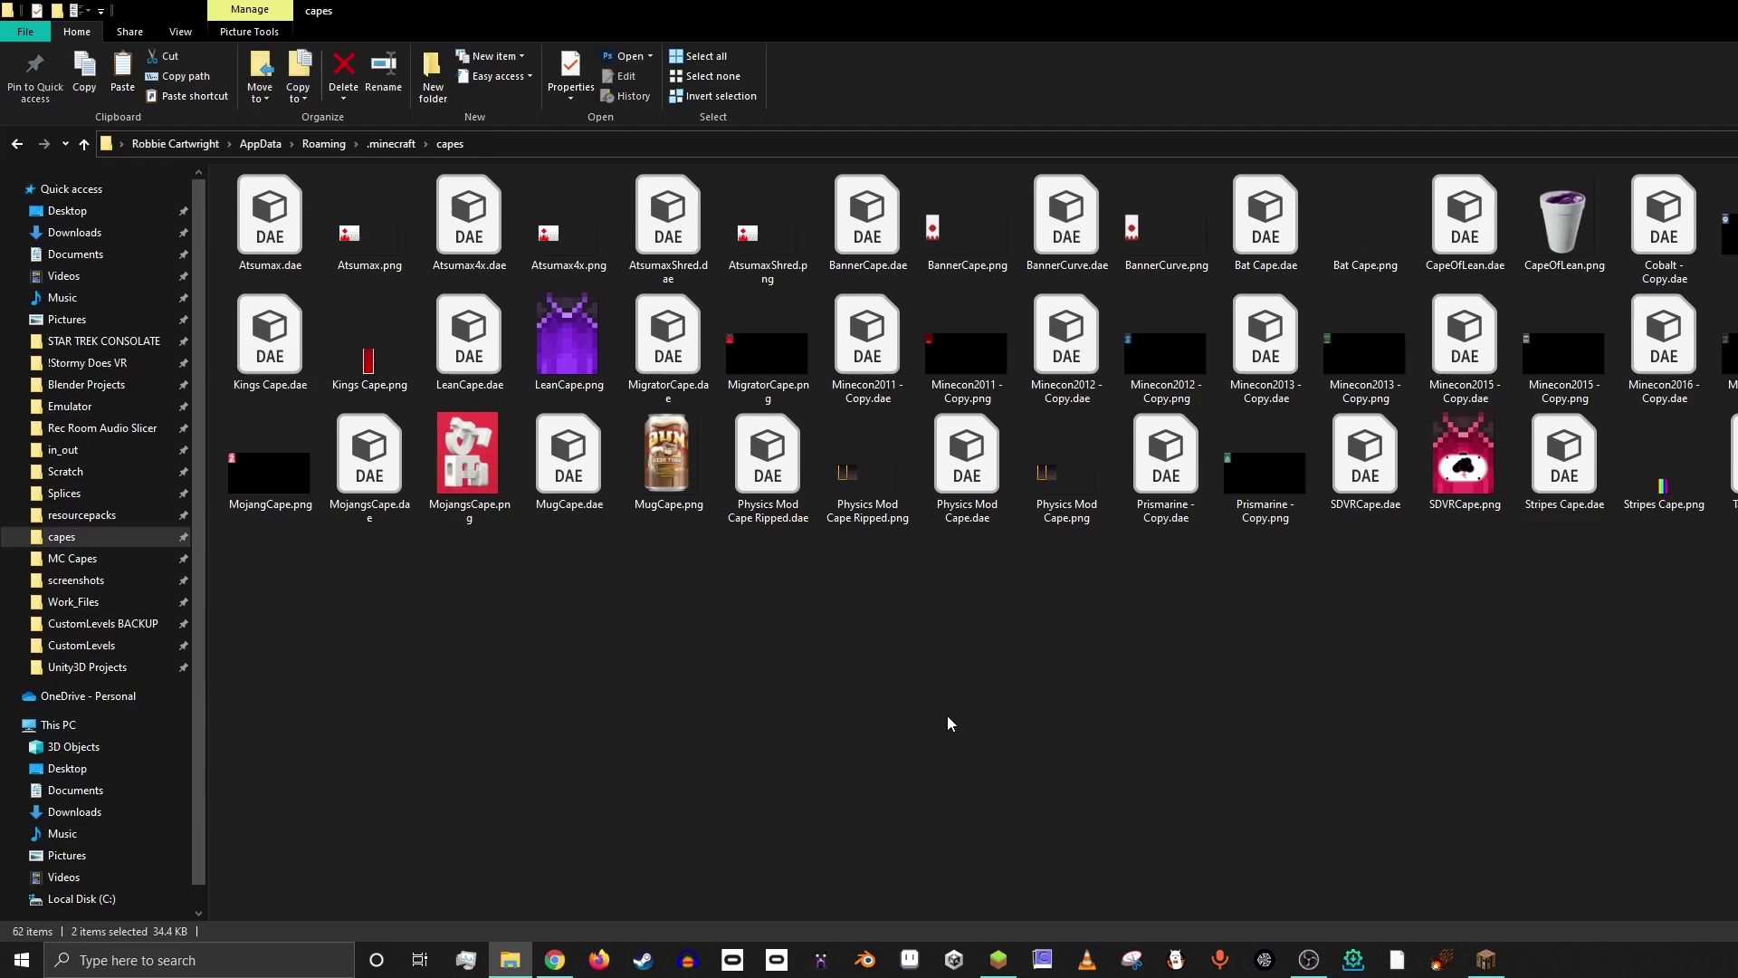
{"action": "key", "text": "super+Down"}
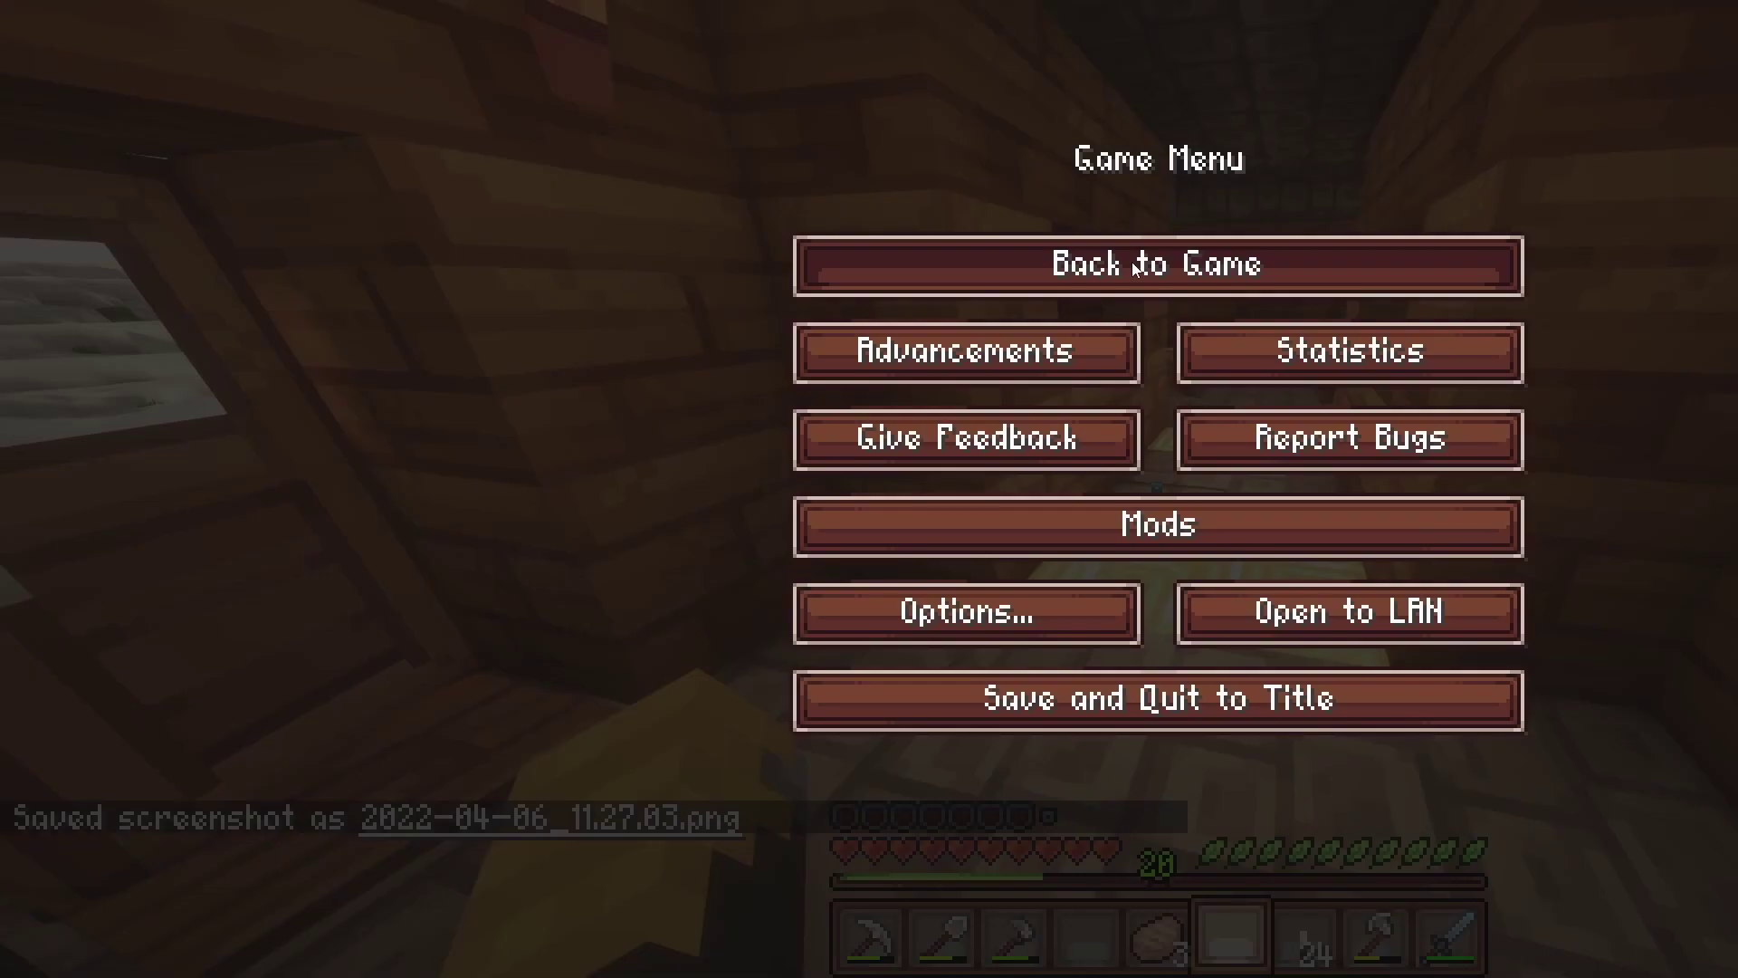
- Choose TutCape under Options > Physics Settings > Cloth Settings > Customize Cape, then back out
{"action": "left_click", "coordinate": [1012, 621]}
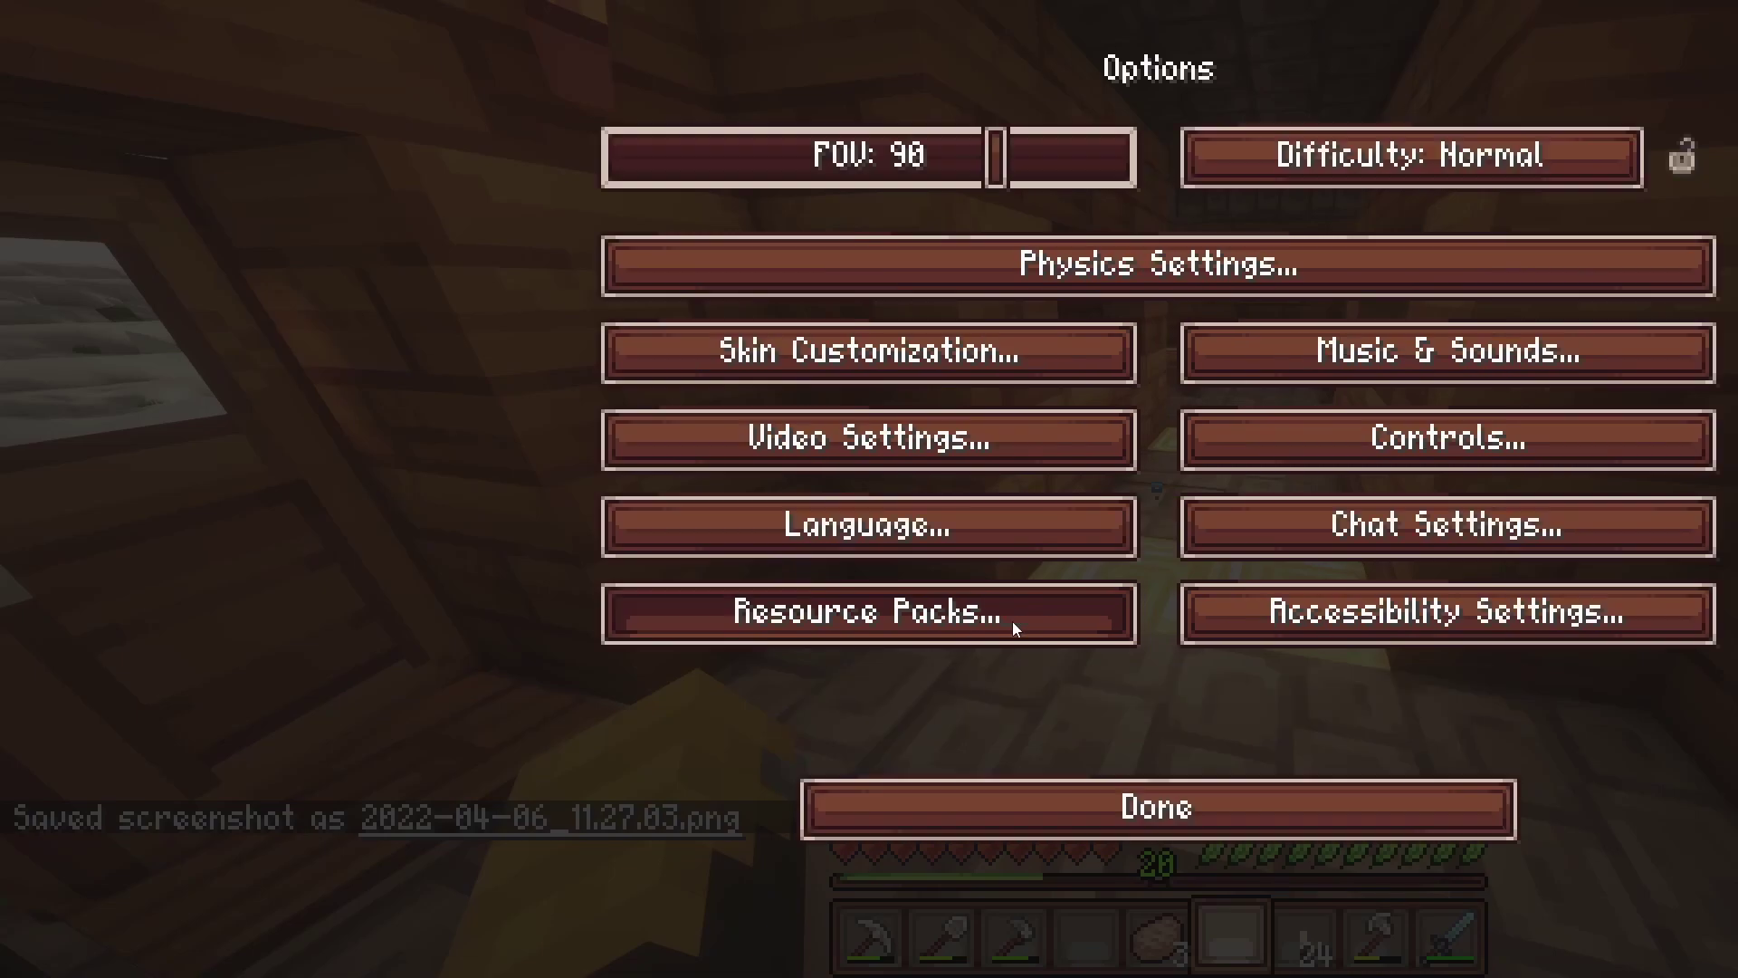
{"action": "left_click", "coordinate": [969, 274]}
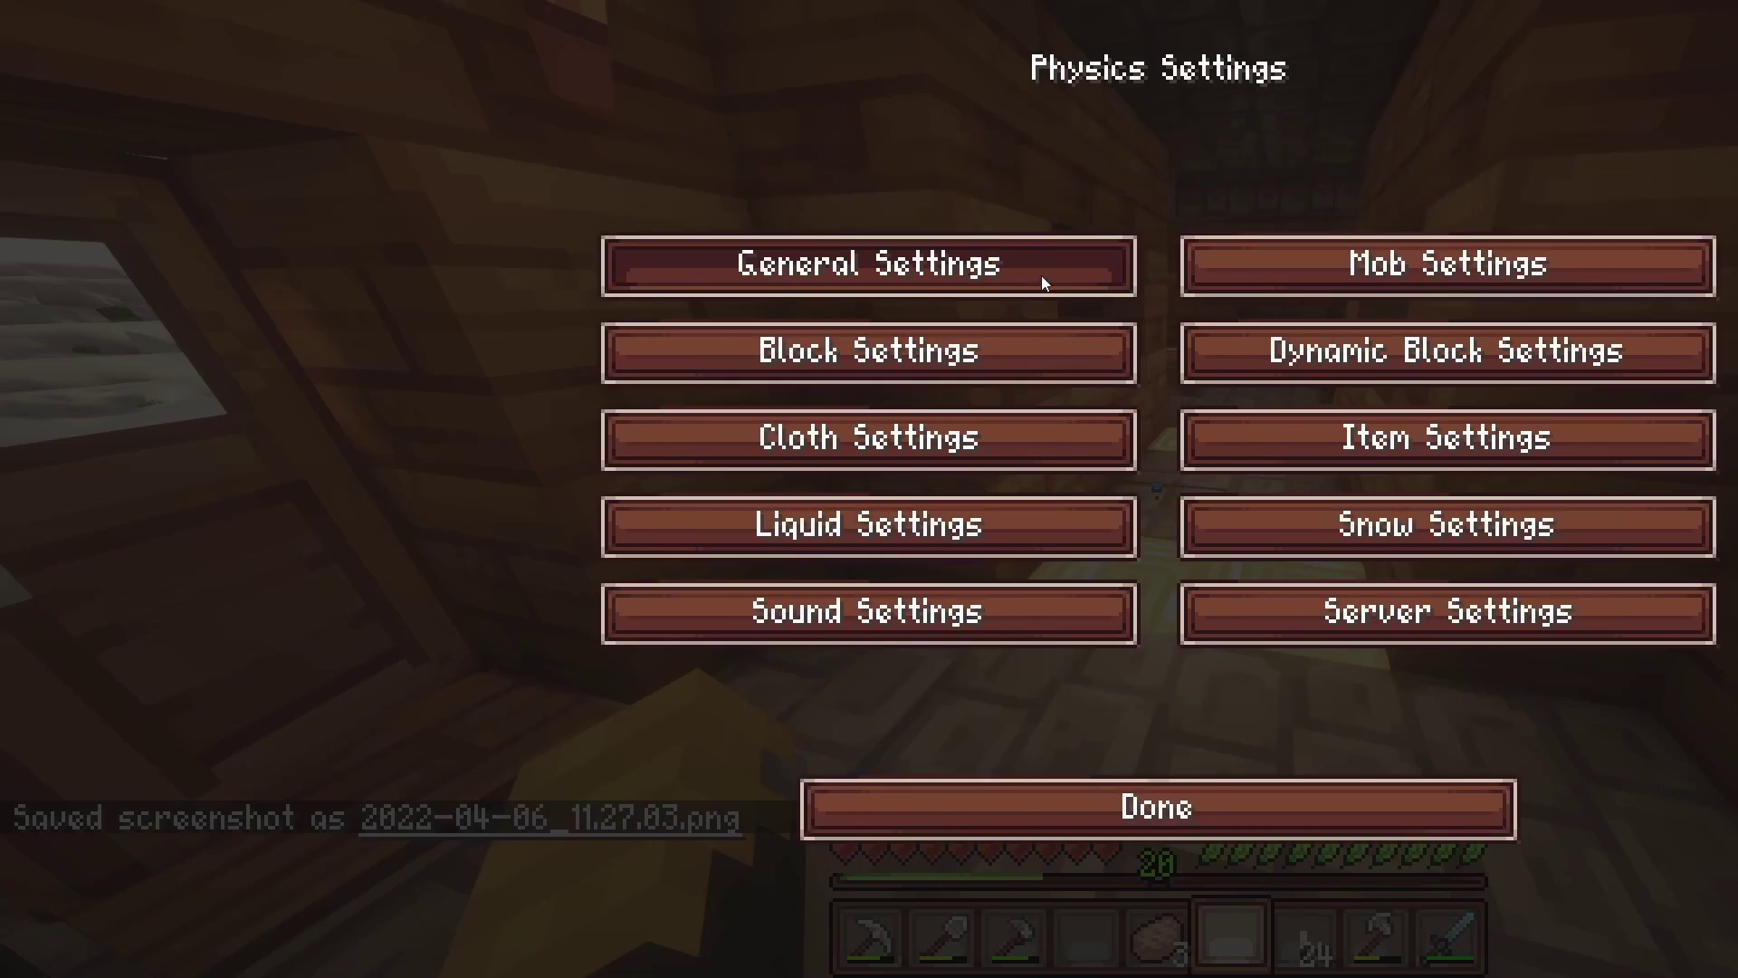
{"action": "left_click", "coordinate": [1002, 425]}
{"action": "left_click", "coordinate": [1021, 913]}
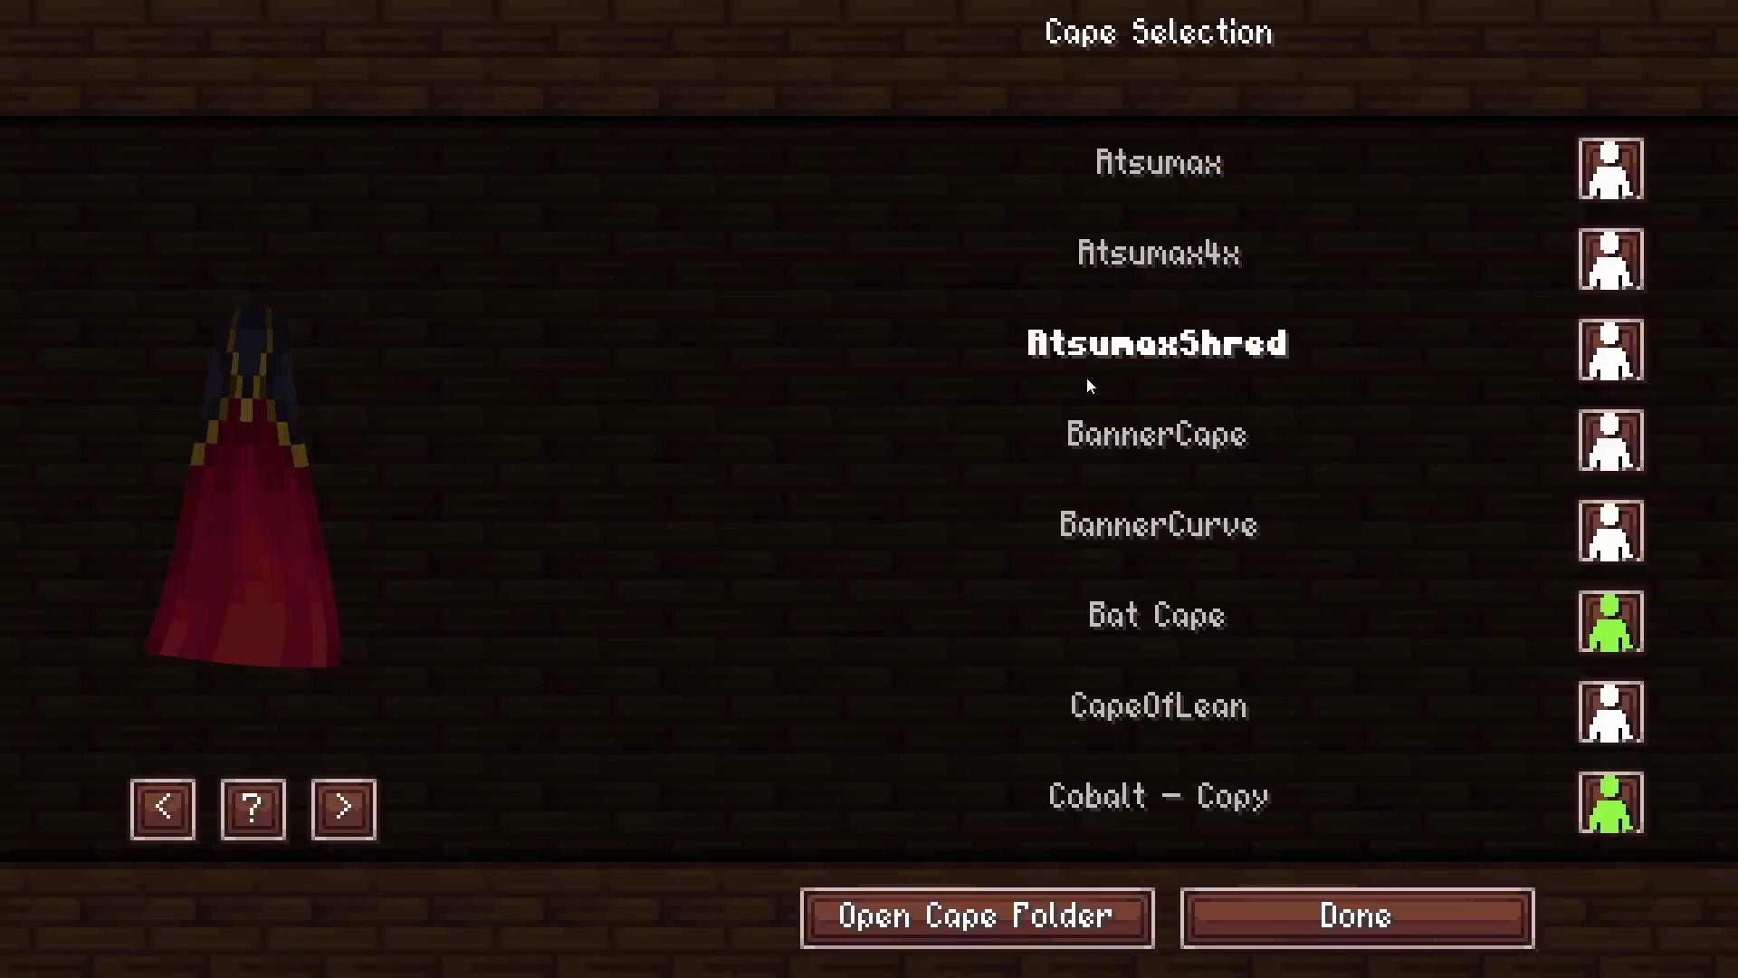
{"action": "scroll", "coordinate": [1108, 418], "scroll_direction": "down", "scroll_amount": 10}
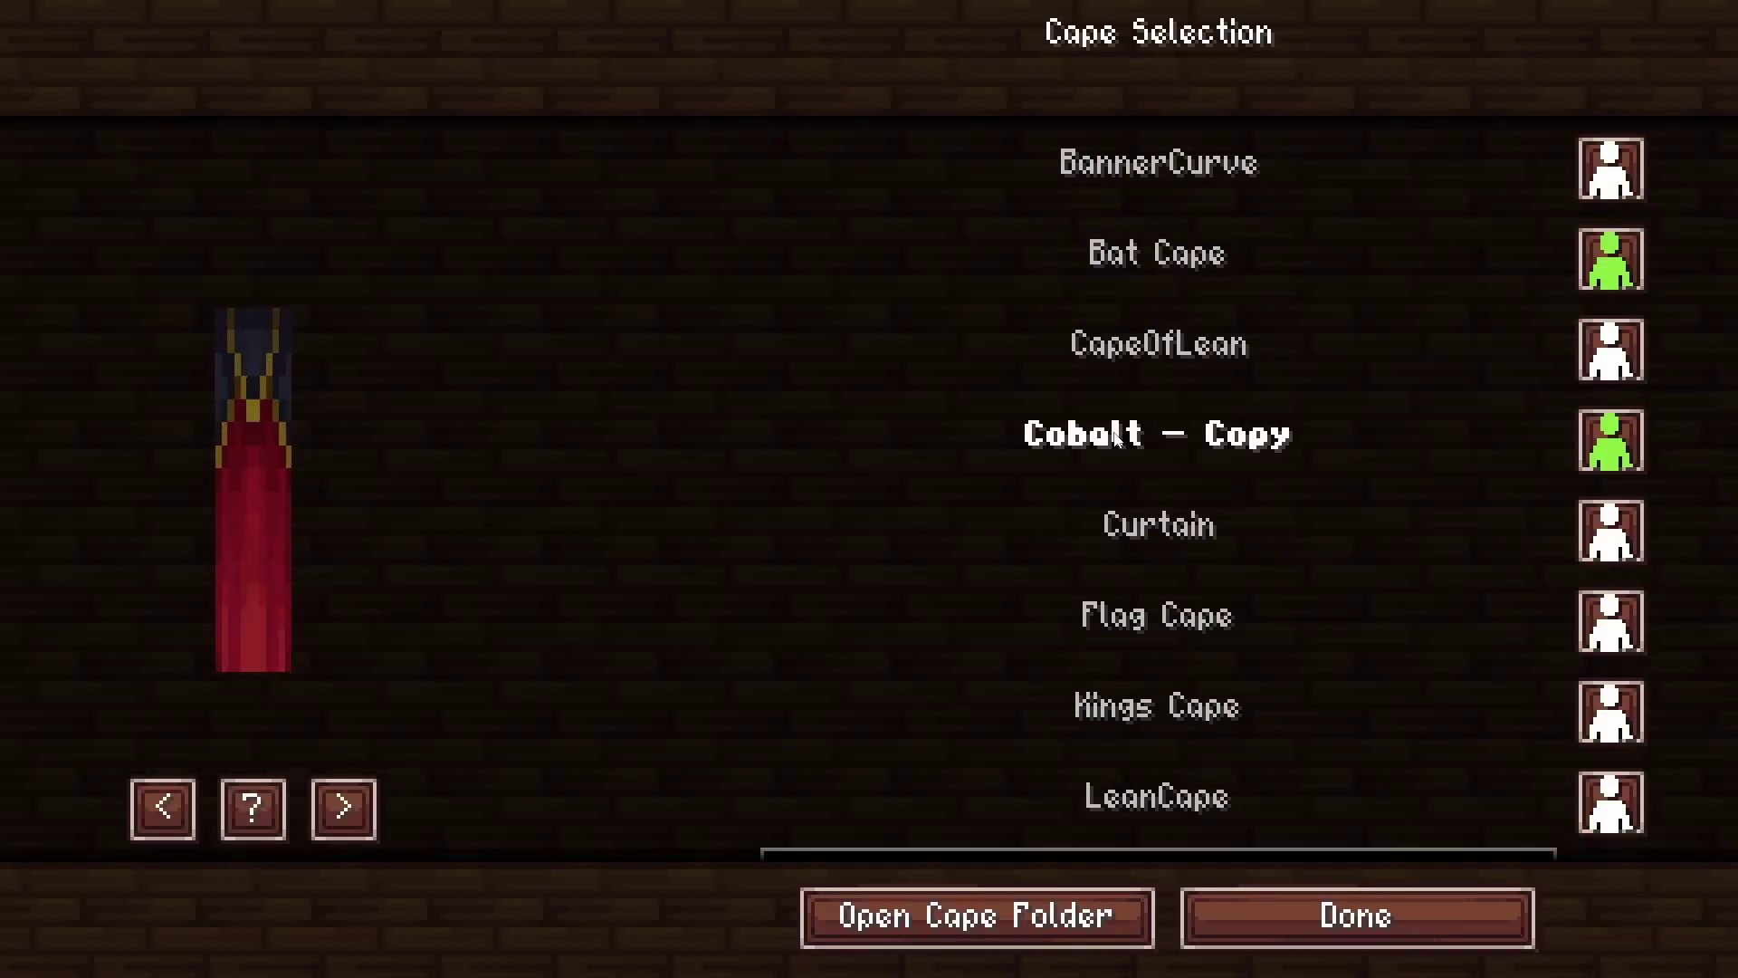
{"action": "scroll", "coordinate": [1118, 440], "scroll_direction": "down", "scroll_amount": 10}
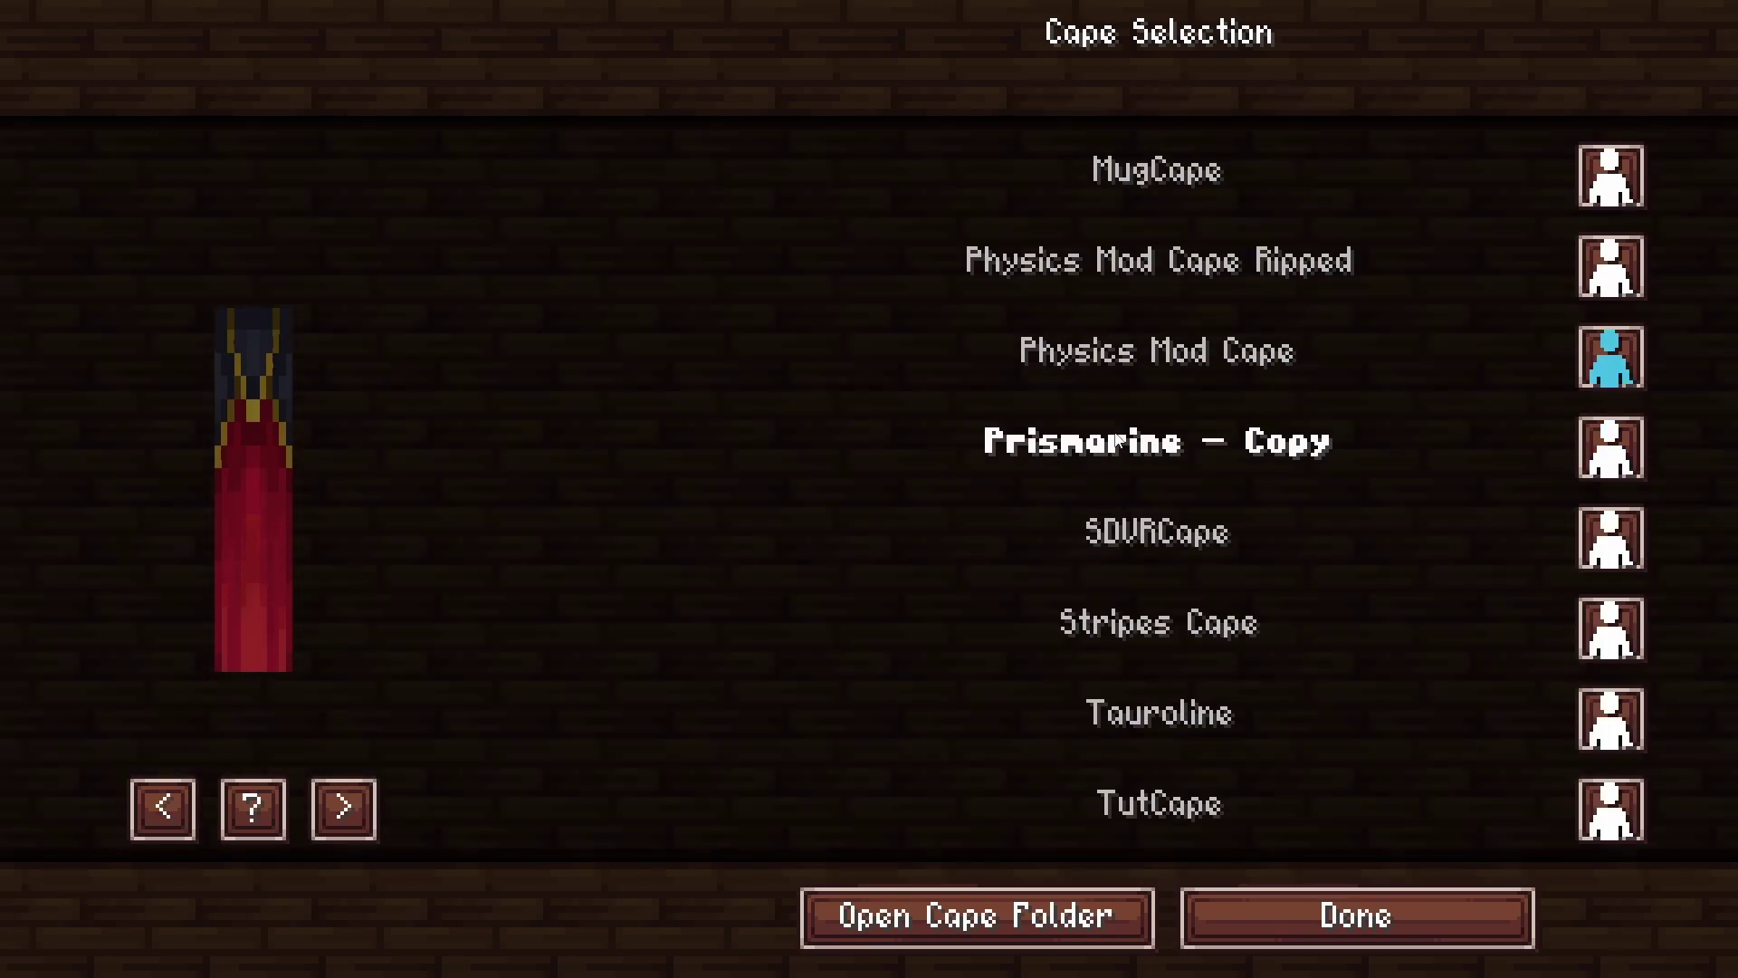
{"action": "left_click", "coordinate": [1175, 804]}
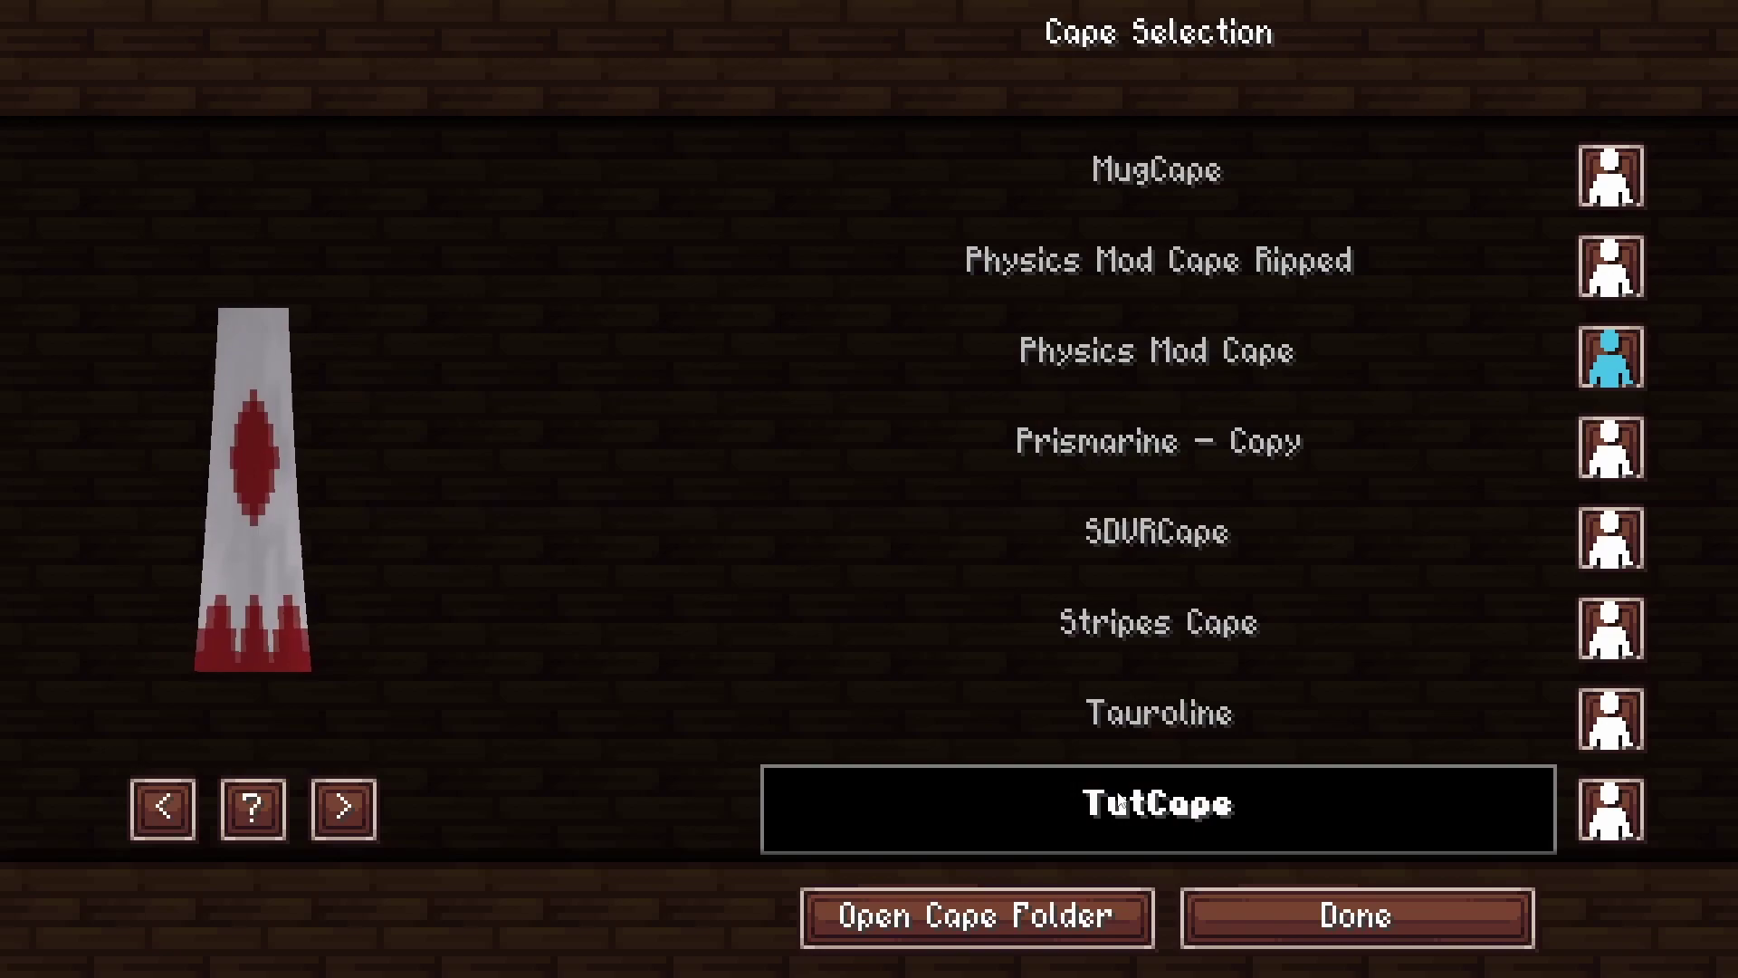
{"action": "left_click", "coordinate": [1322, 916]}
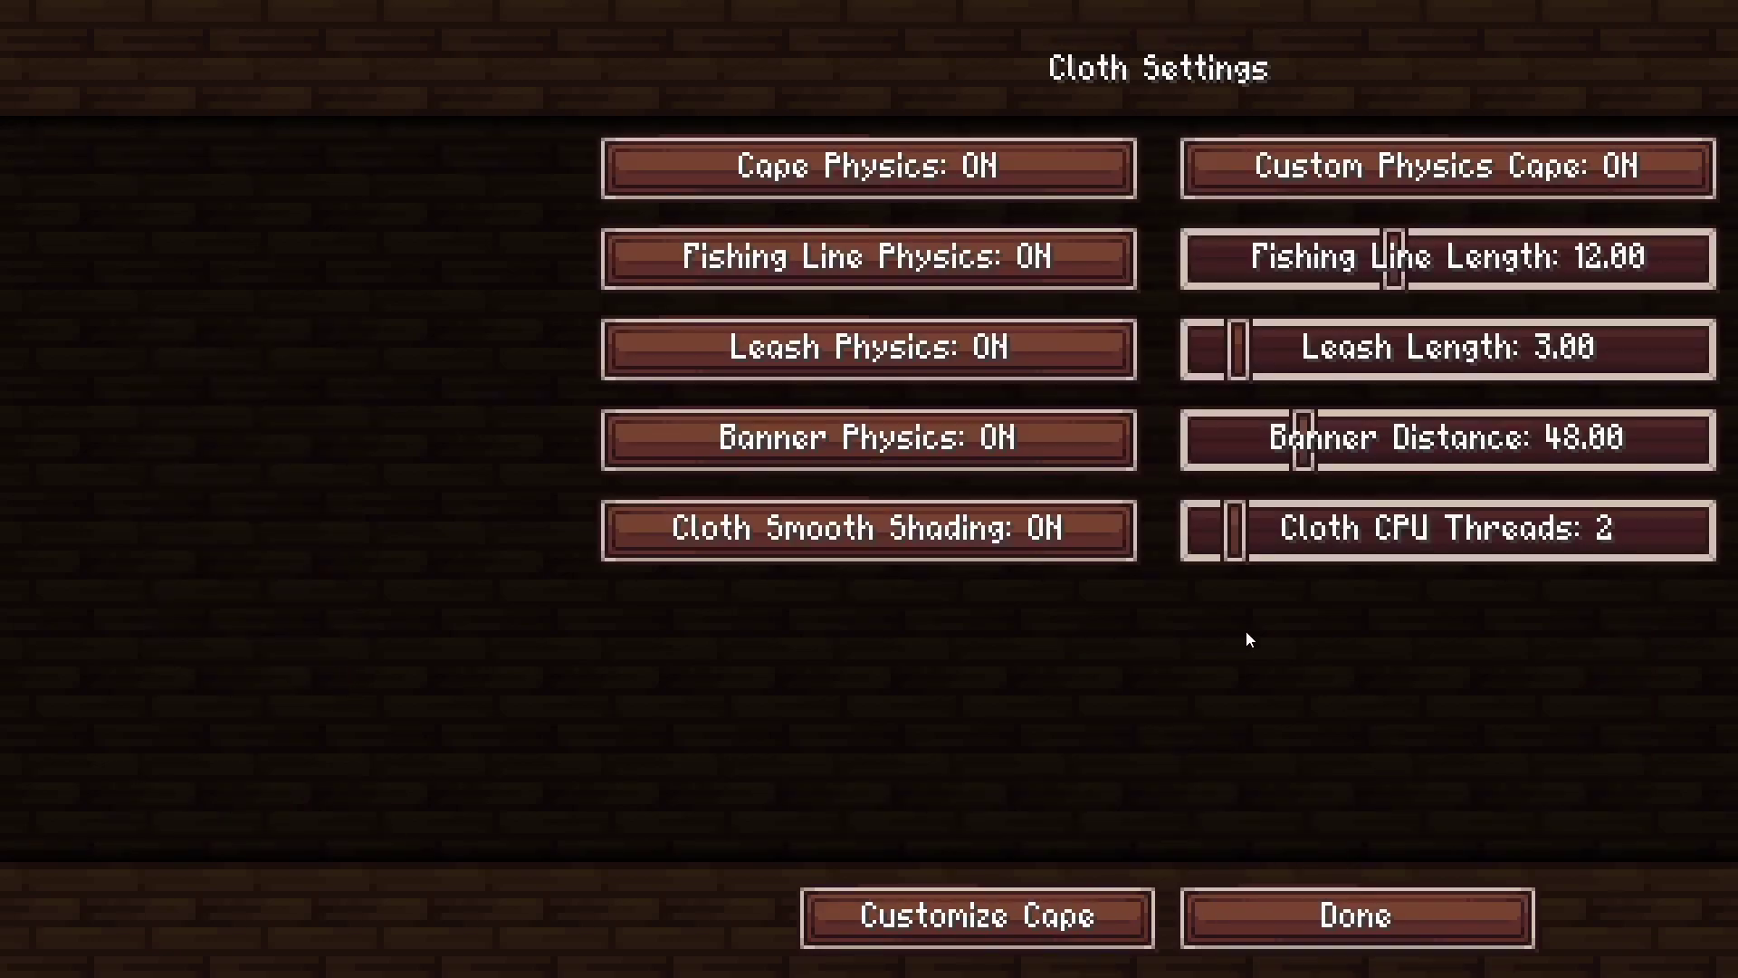
{"action": "left_click", "coordinate": [1320, 922]}
- Exit the menus and walk forward in third person to display the red-and-white TutCape
{"action": "left_click", "coordinate": [1159, 806]}
{"action": "key", "text": "Escape"}
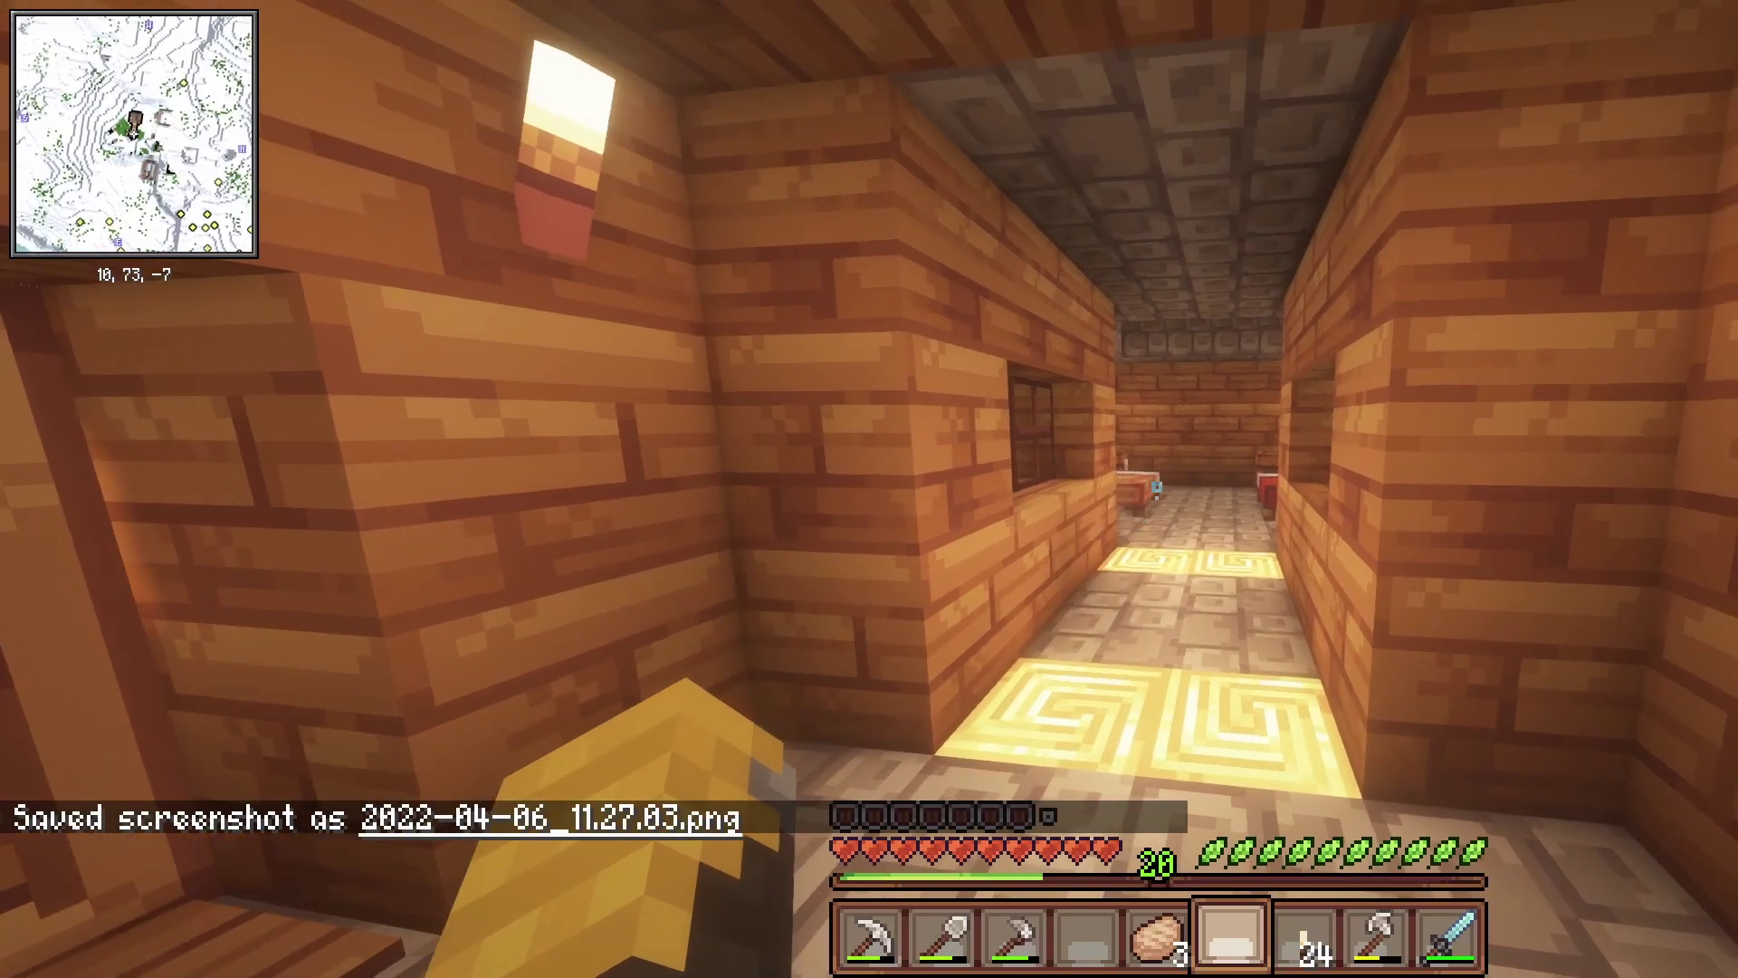
{"action": "key", "text": "w"}
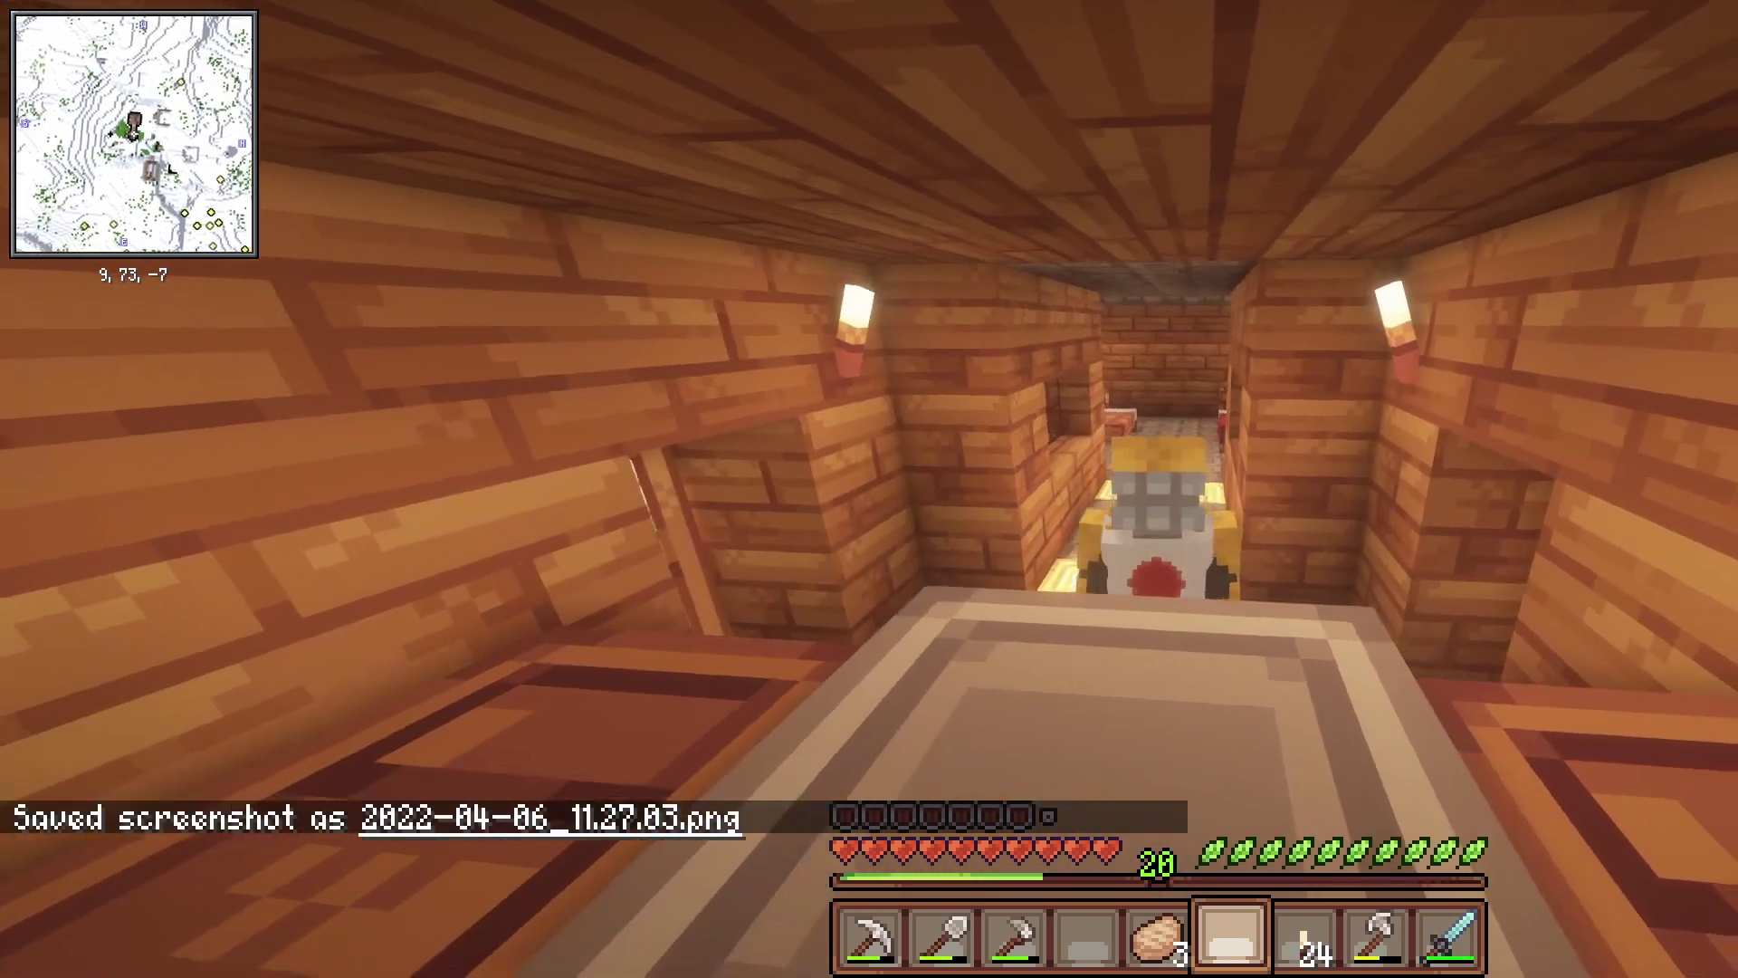
{"action": "key", "text": "w"}
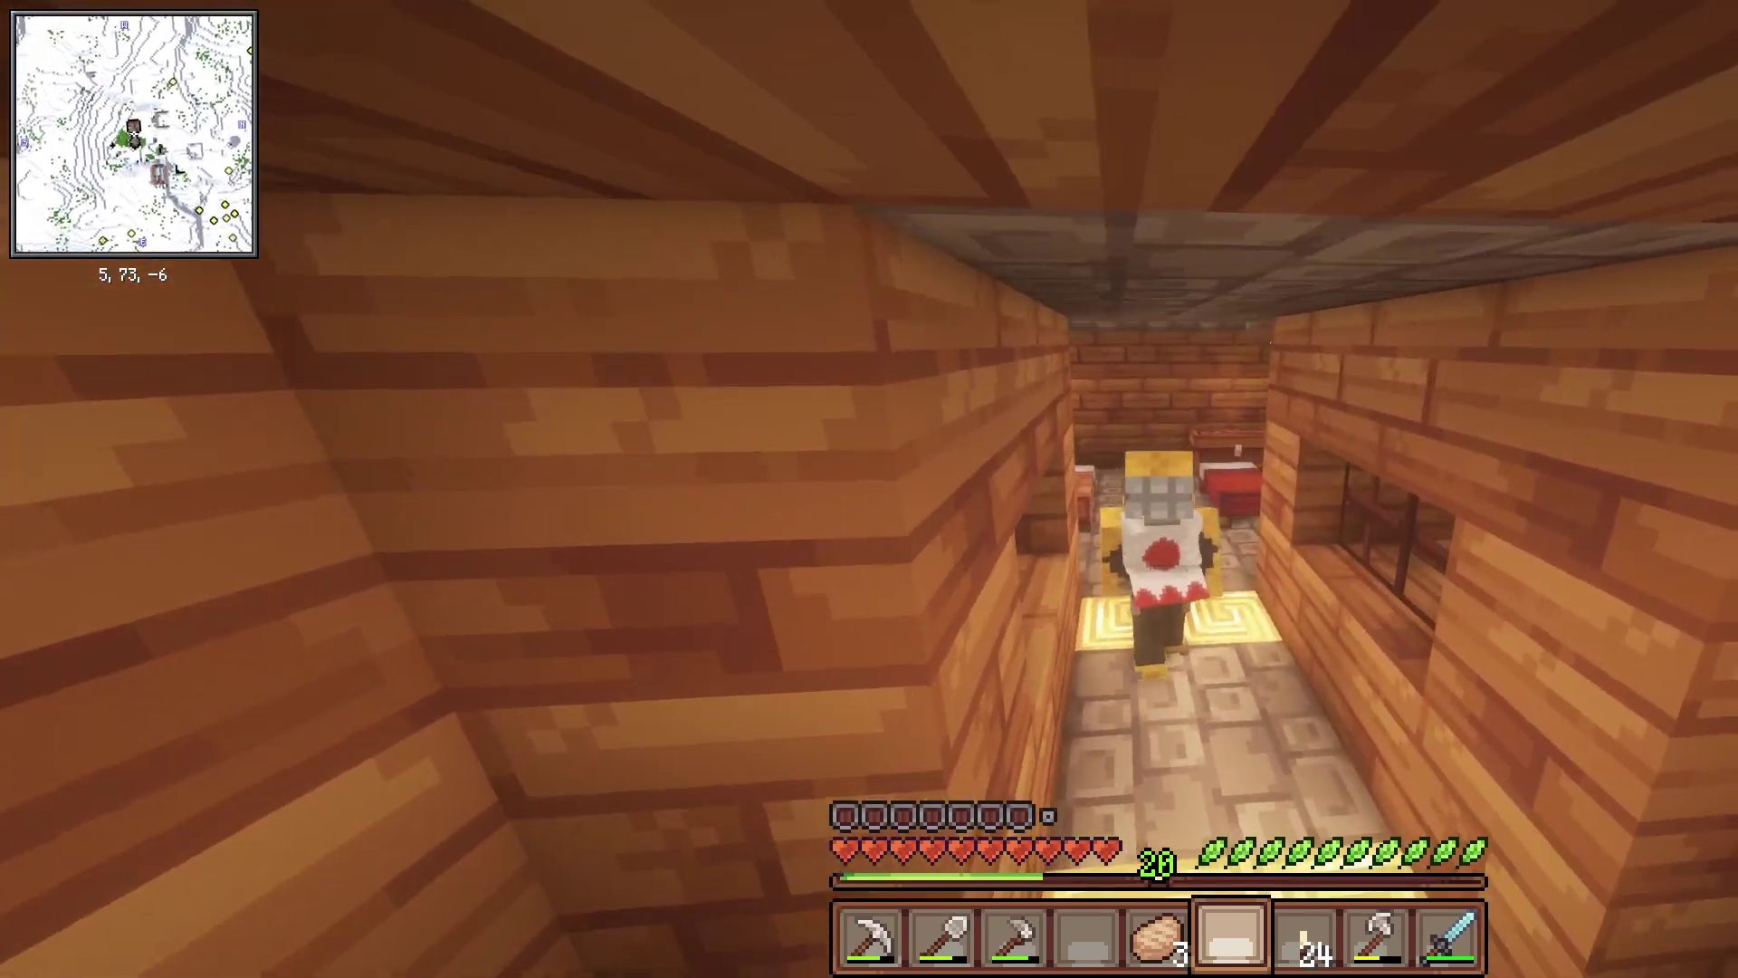